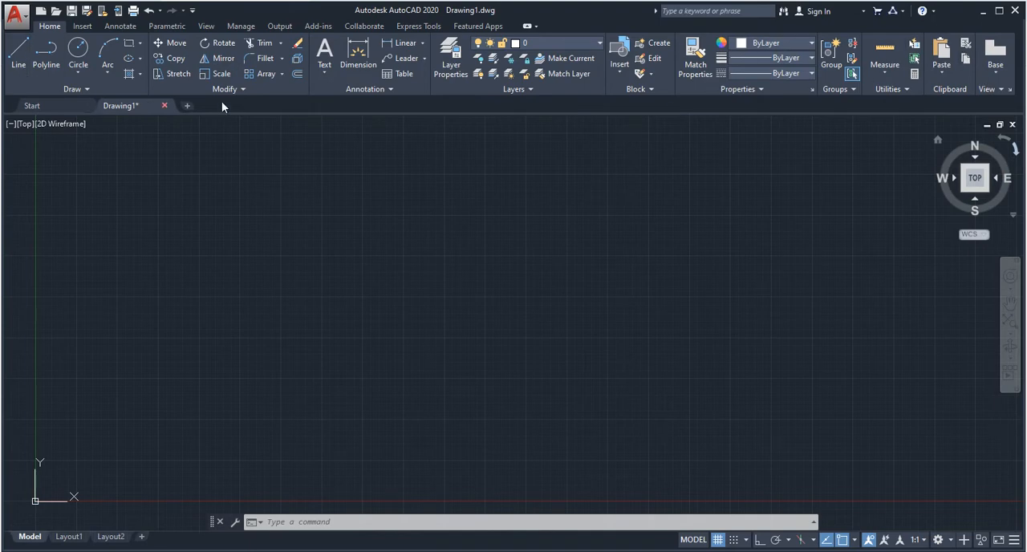
middle_drag(252, 187, 303, 209)
key(Escape)
key(Escape)
key(Escape)
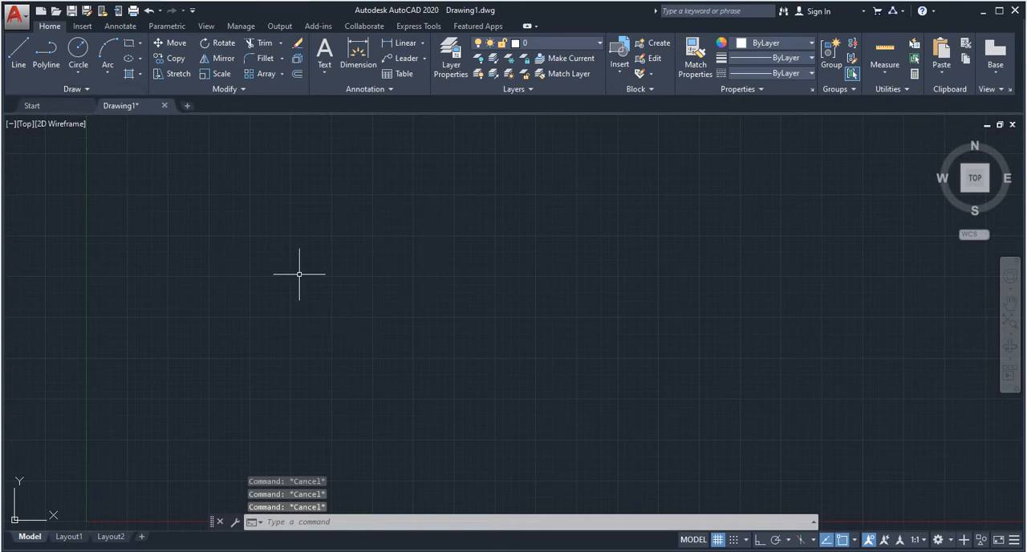
- Configure the drawing units with 0'-0" length precision and inches as the insertion scale
text(u)
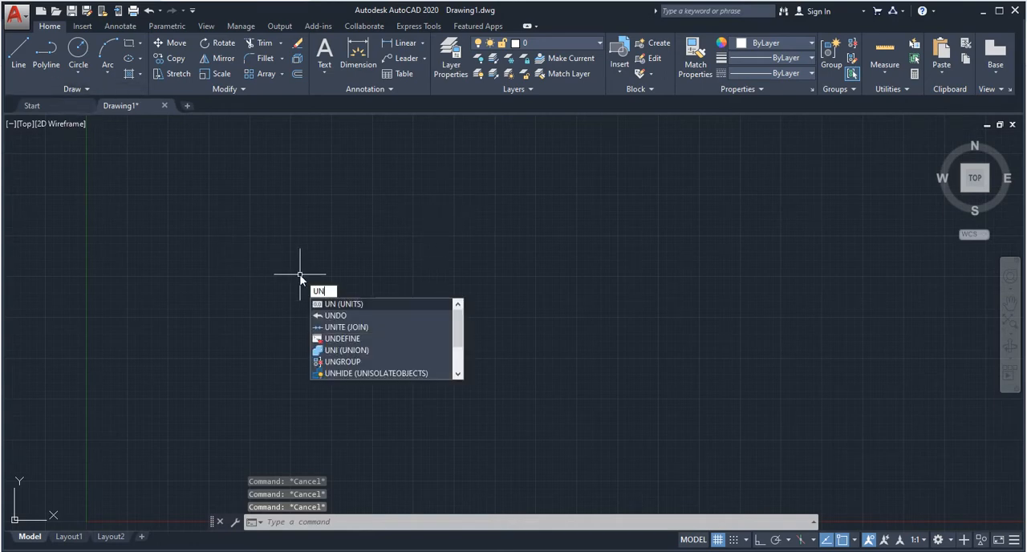
key(Return)
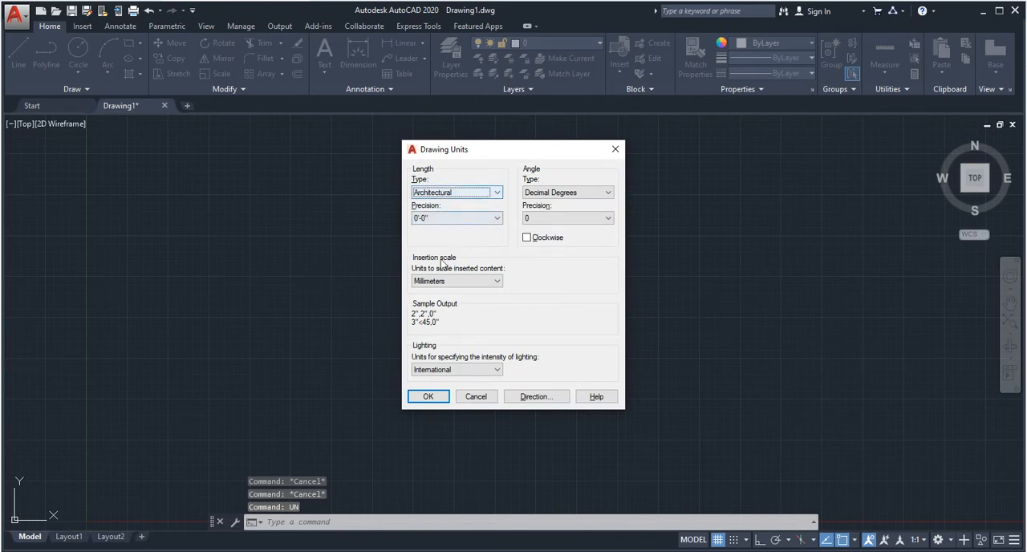
click(462, 219)
click(461, 219)
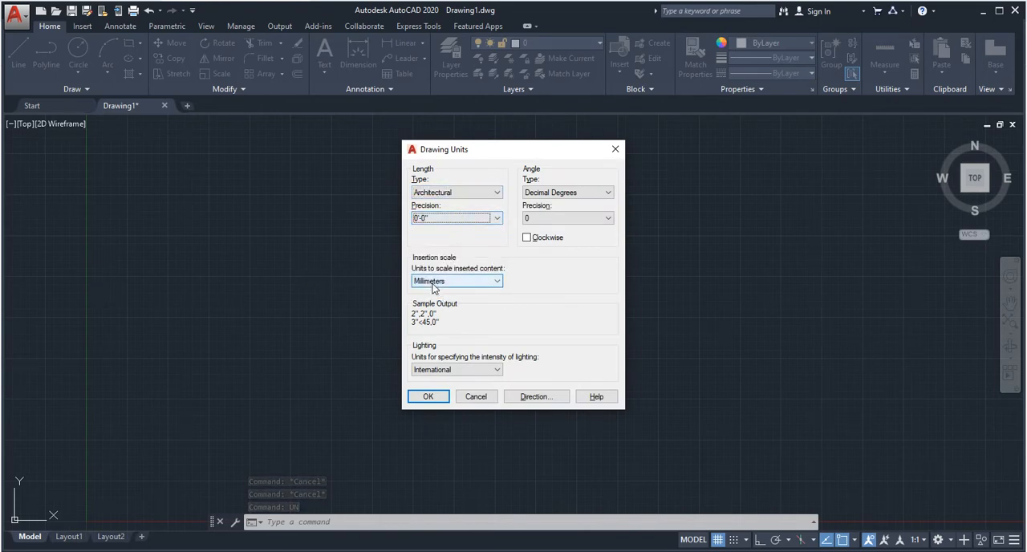
click(438, 282)
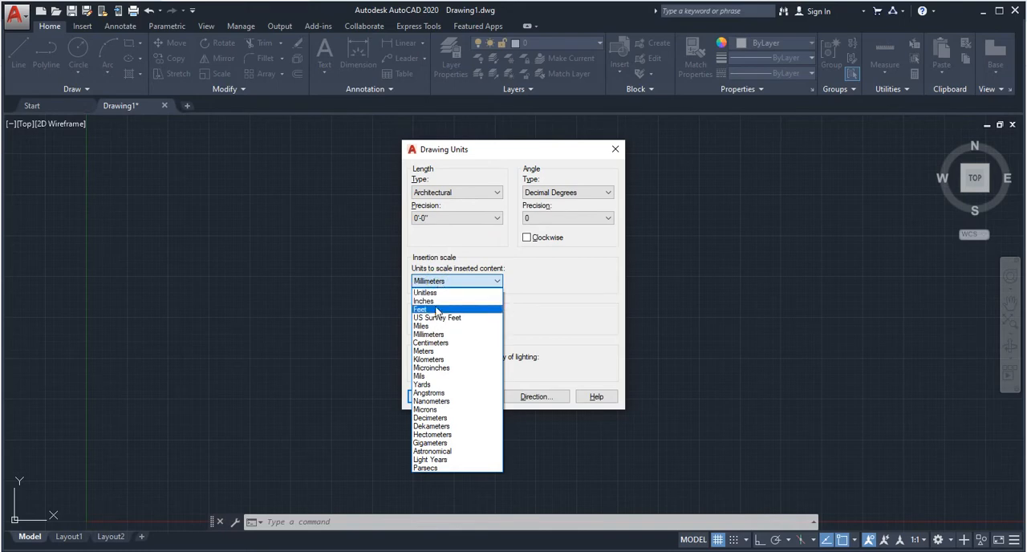
click(440, 301)
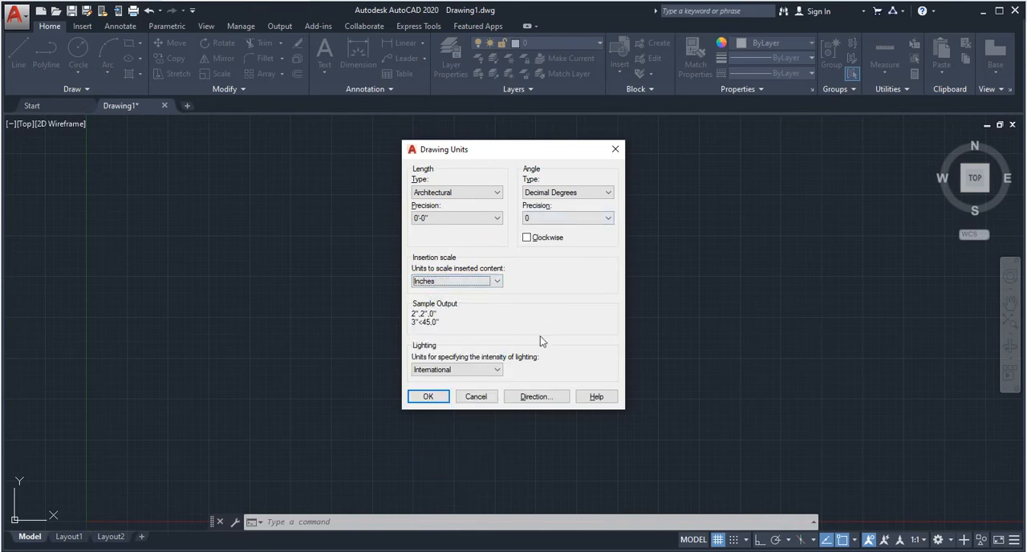
click(428, 396)
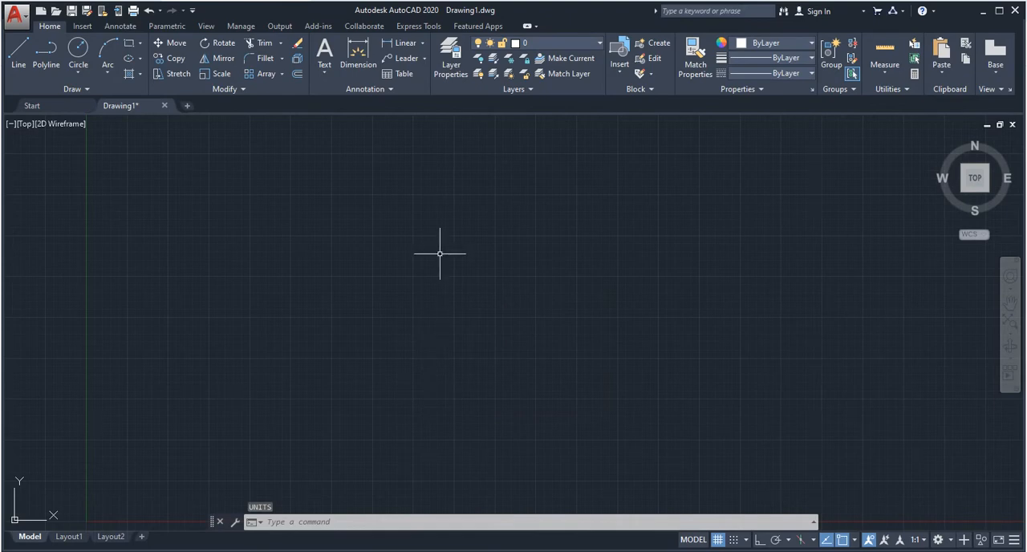
- Modify the ISO-25 dimension style's primary units to the Architectural format with 0'-0" precision
text(d)
key(Return)
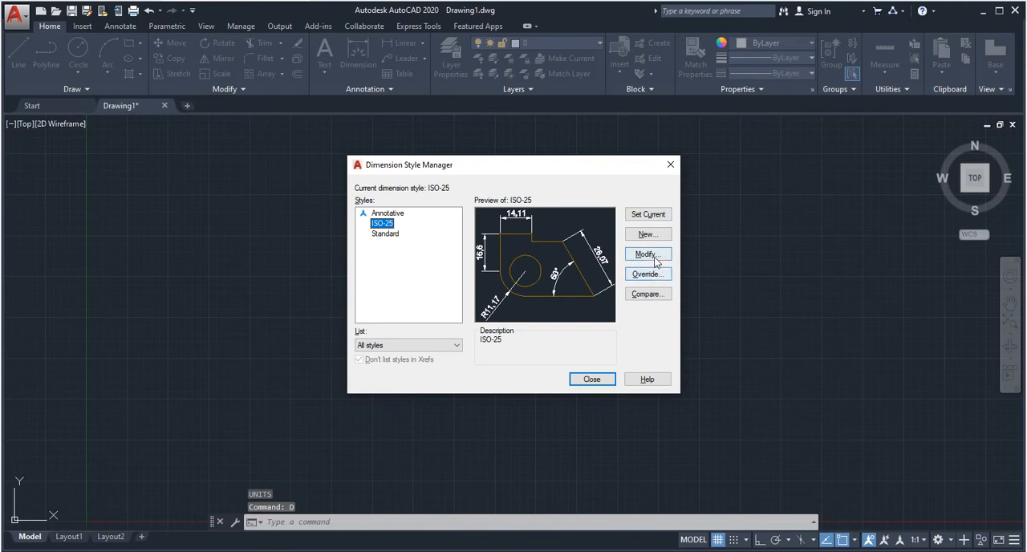
click(655, 258)
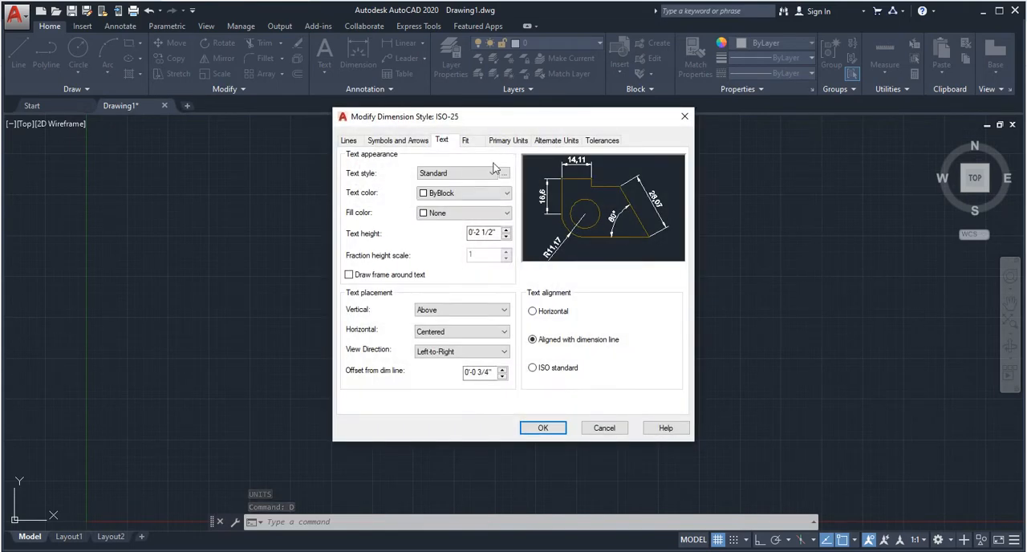
click(507, 141)
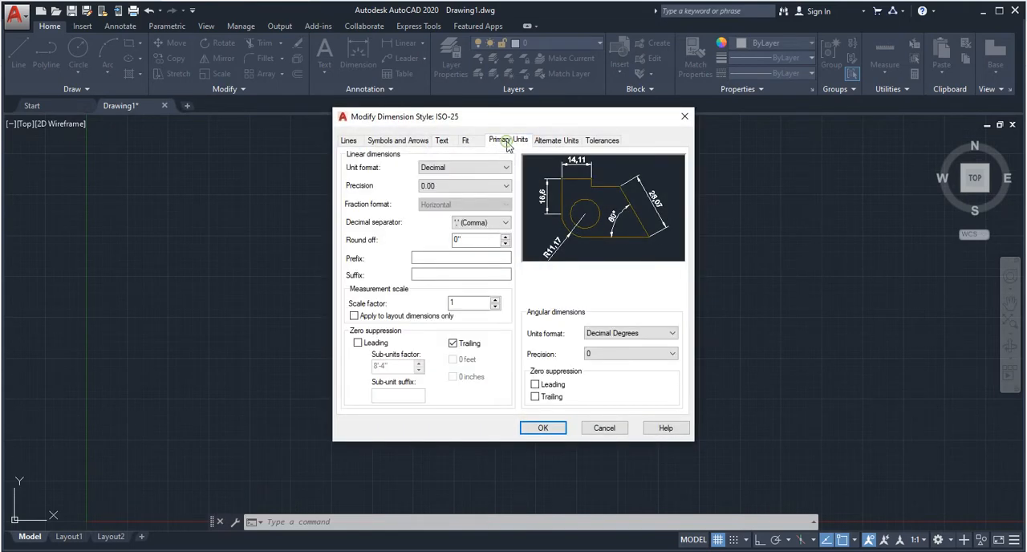
click(465, 167)
click(446, 205)
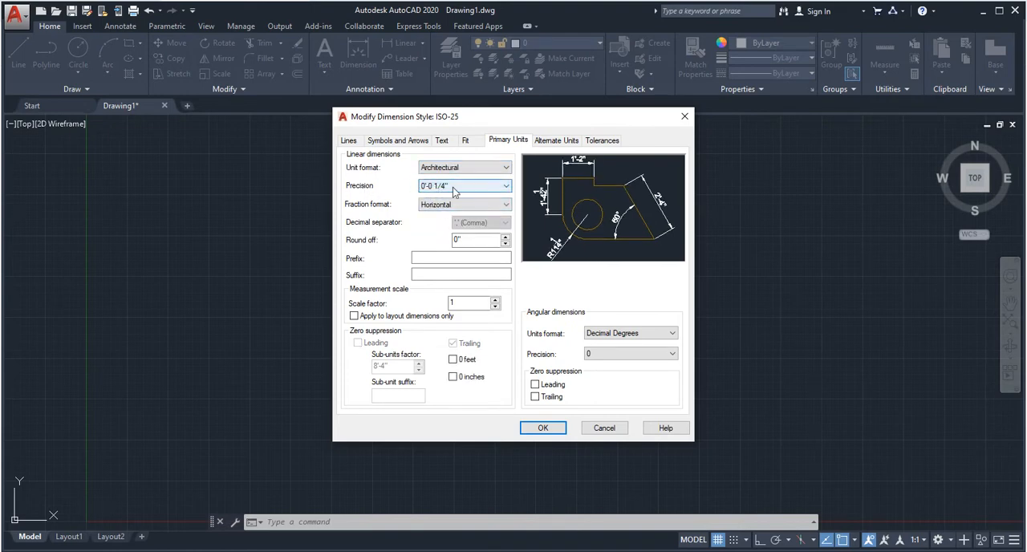
click(454, 189)
click(446, 195)
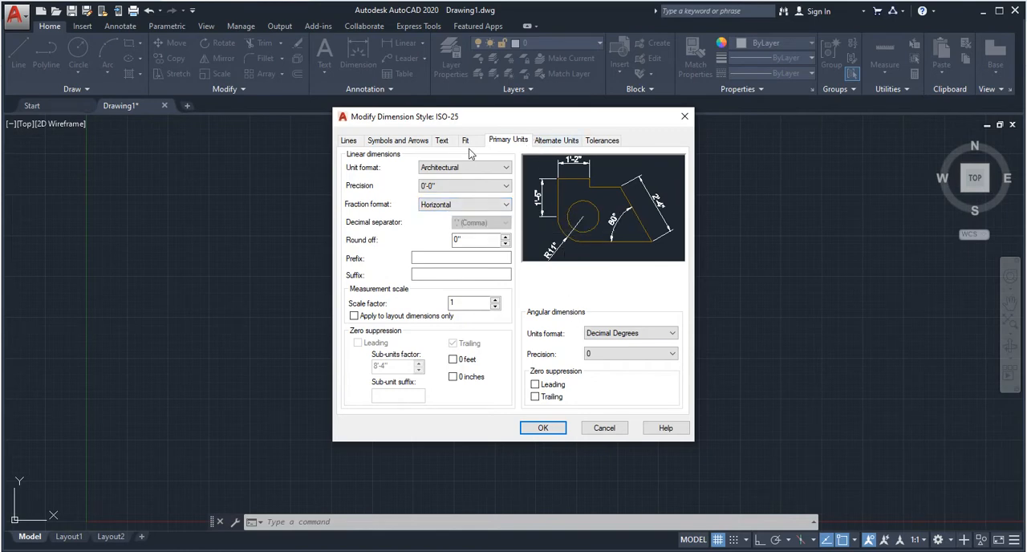
- Set the ISO-25 dimension text height to 1' and make the style current
click(442, 141)
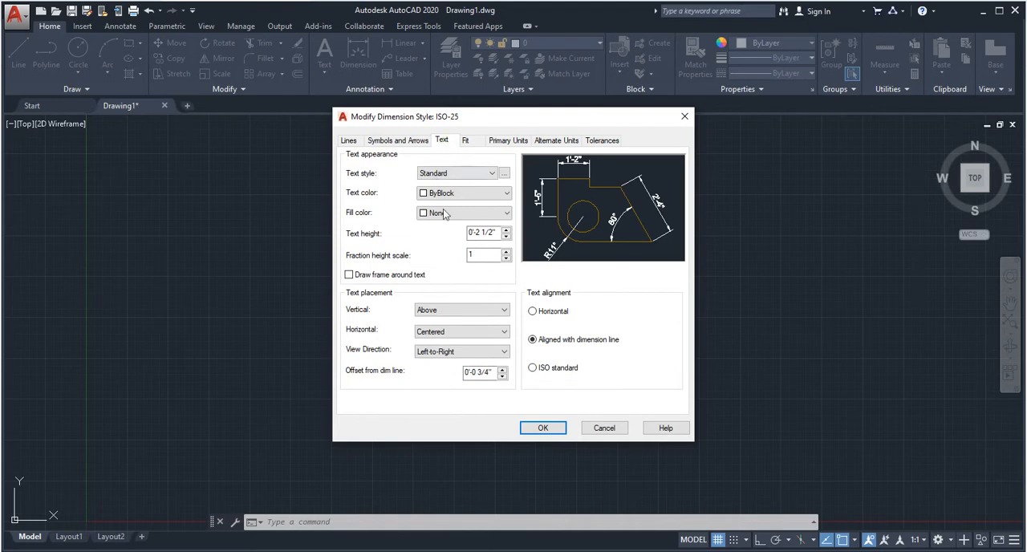
drag(499, 232, 374, 235)
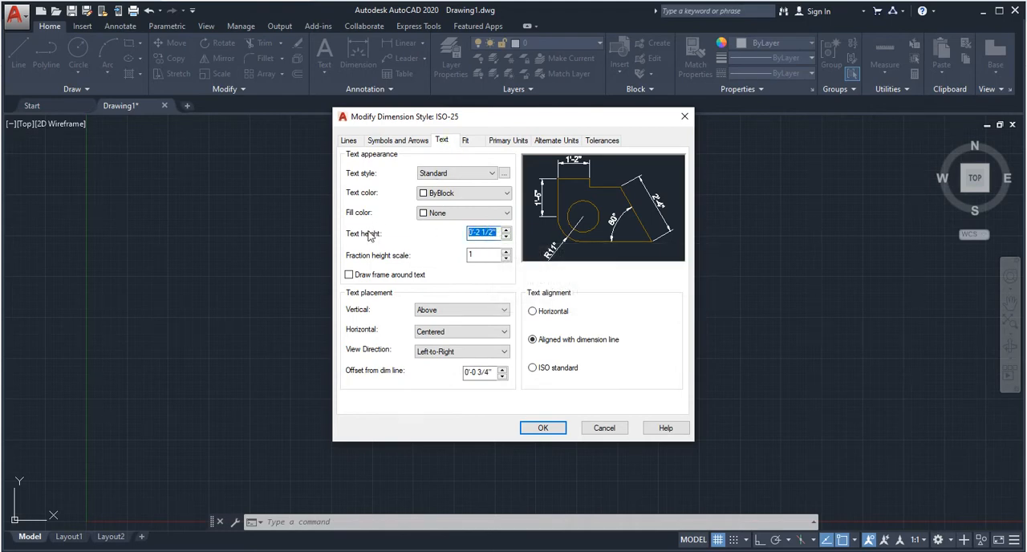
text(1')
click(555, 428)
click(648, 214)
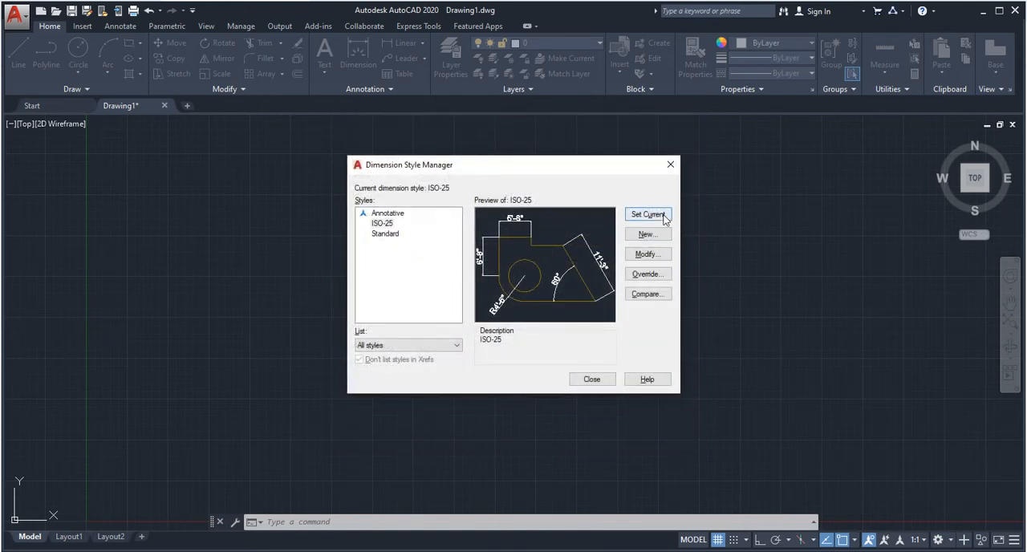
click(598, 380)
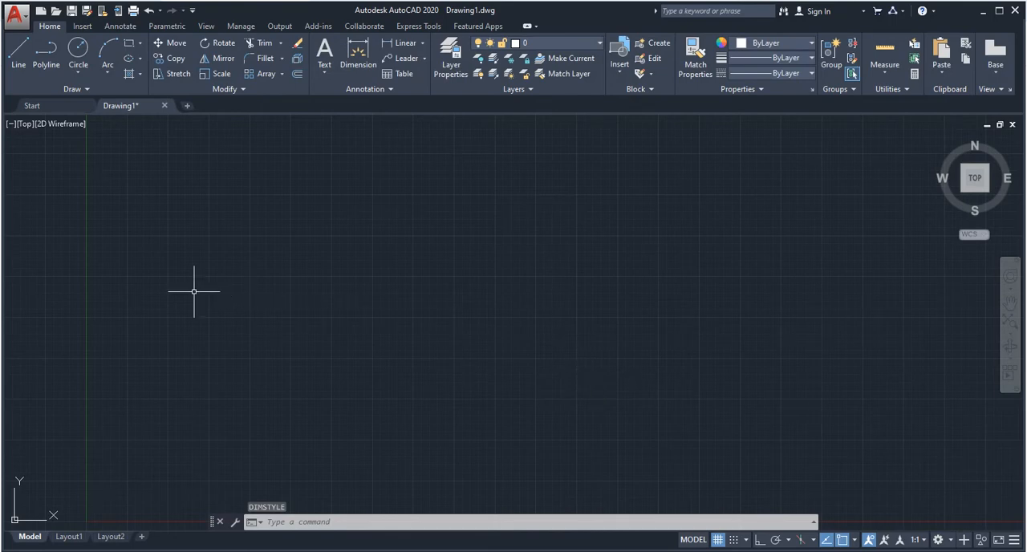
- Toggle the UCS icon's display in the drawing area and leave it hidden
middle_drag(195, 292, 252, 264)
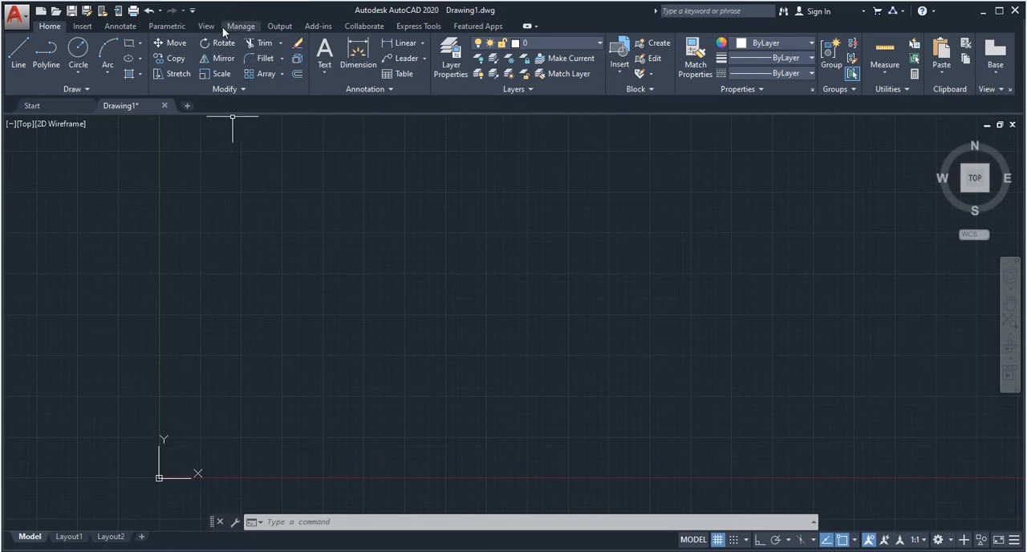
click(202, 27)
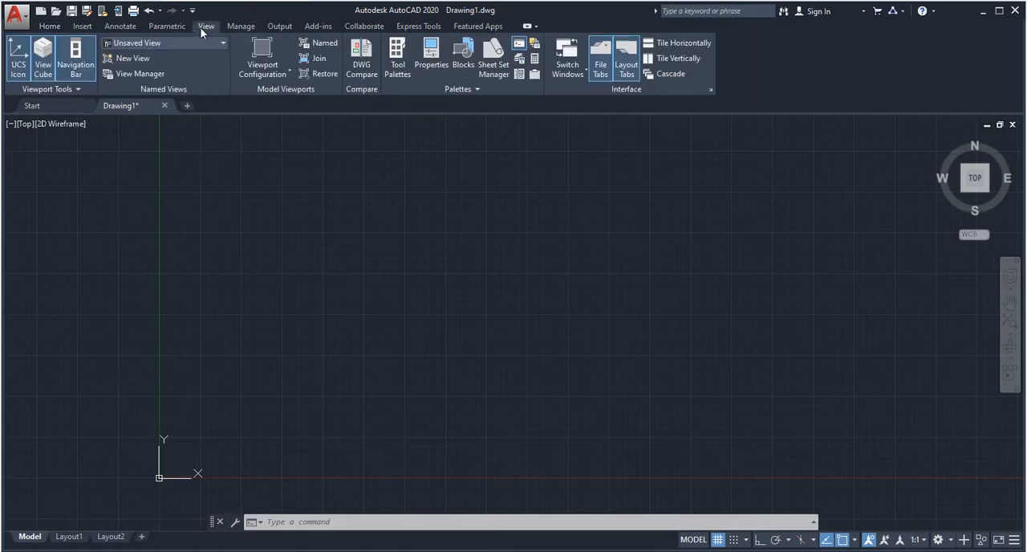
click(20, 68)
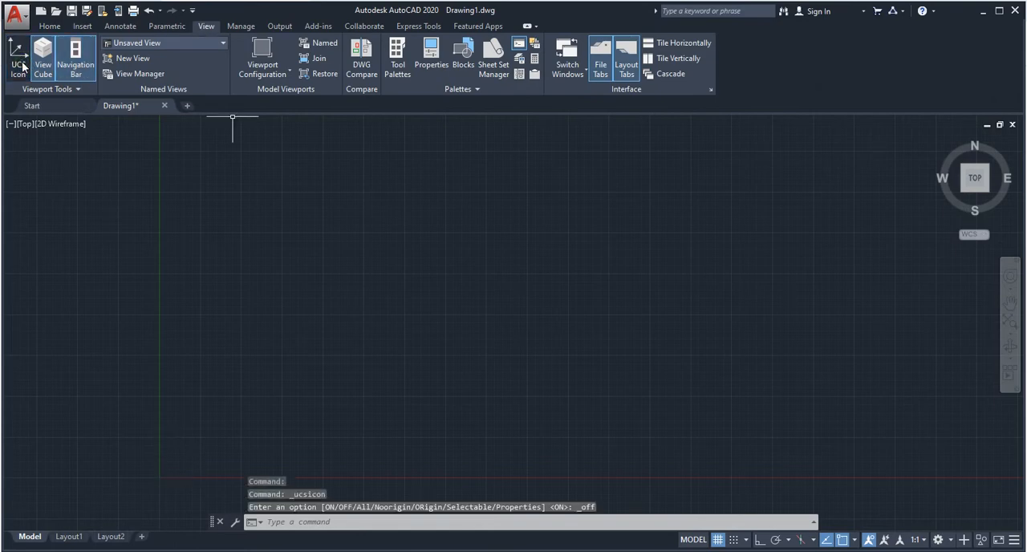
click(20, 67)
click(21, 67)
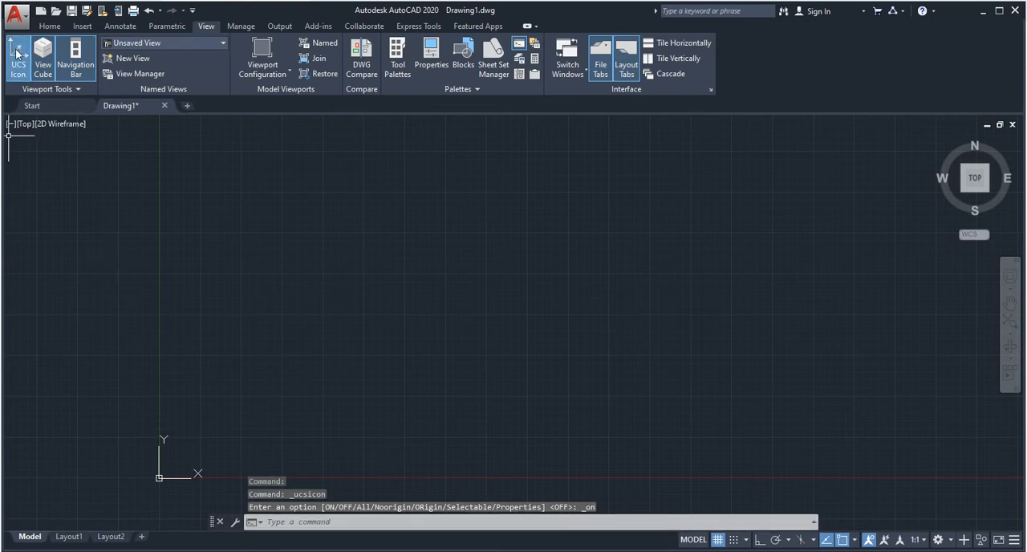
click(20, 67)
- Toggle the drawing grid's display on and off, leaving the grid turned off
middle_drag(424, 409, 324, 371)
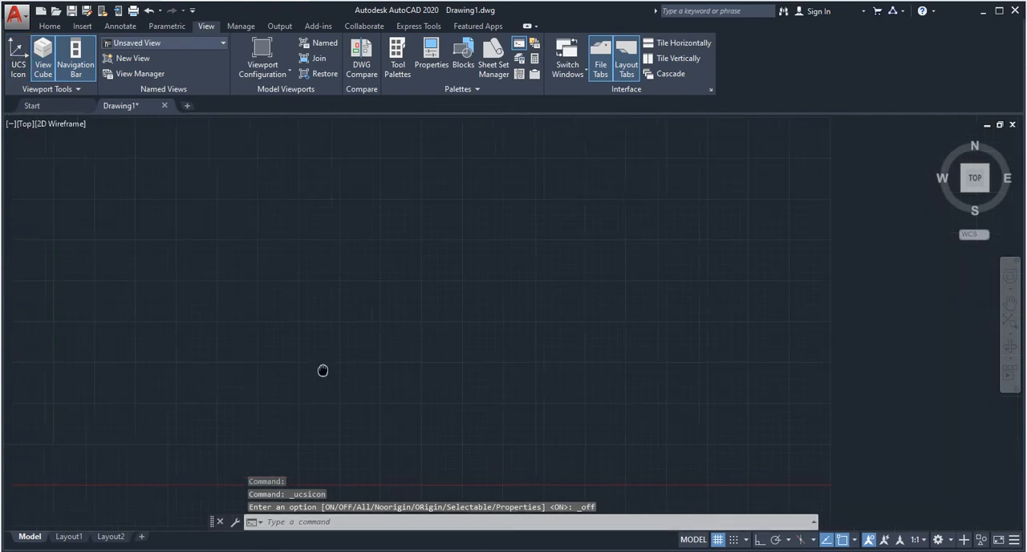
middle_drag(317, 187, 321, 219)
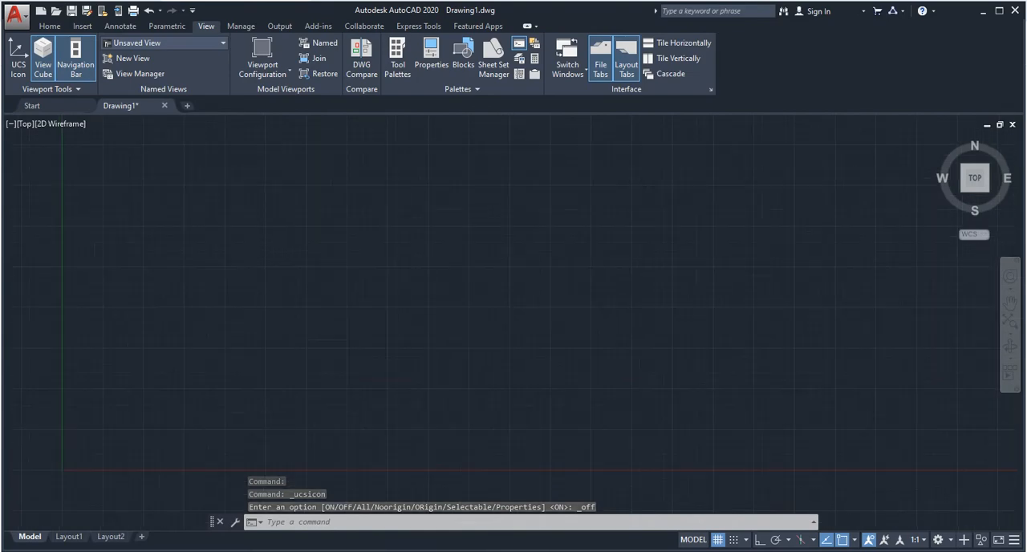
scroll(320, 234, down, 2)
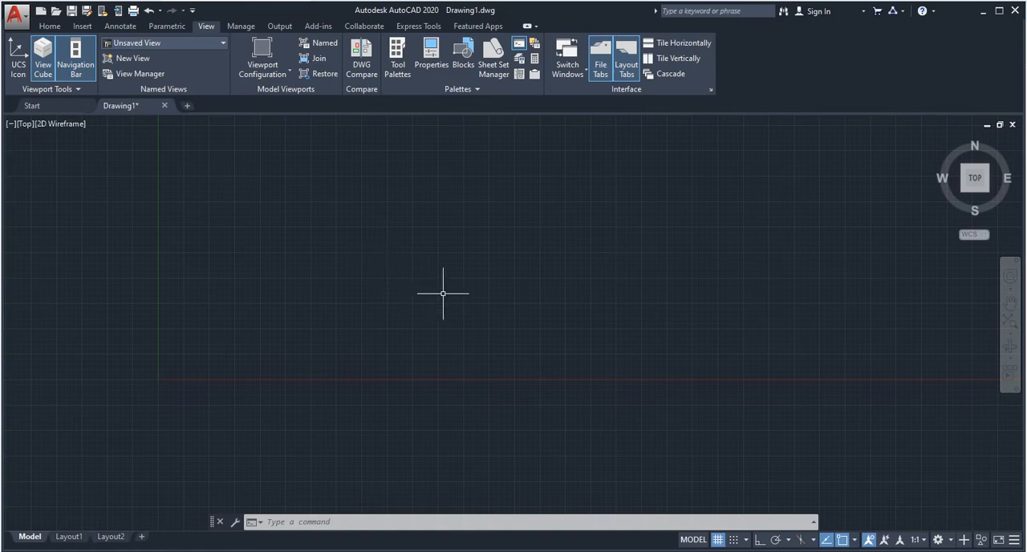
key(F7)
key(F7)
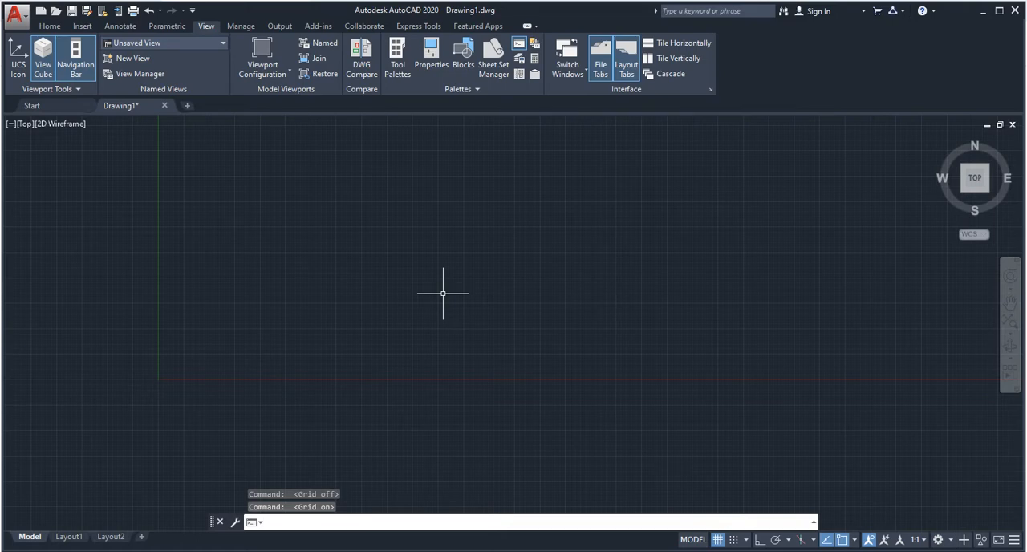
key(F7)
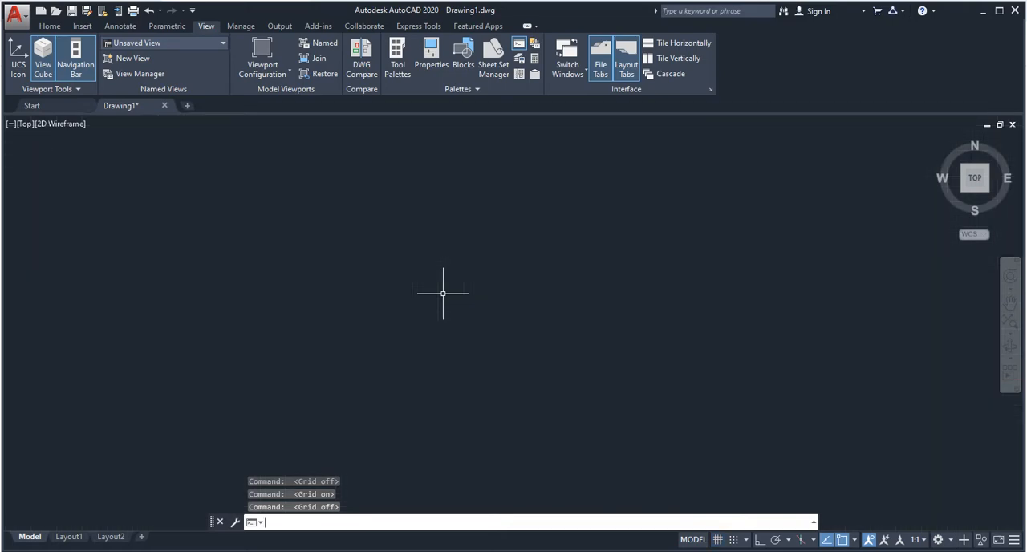
key(F7)
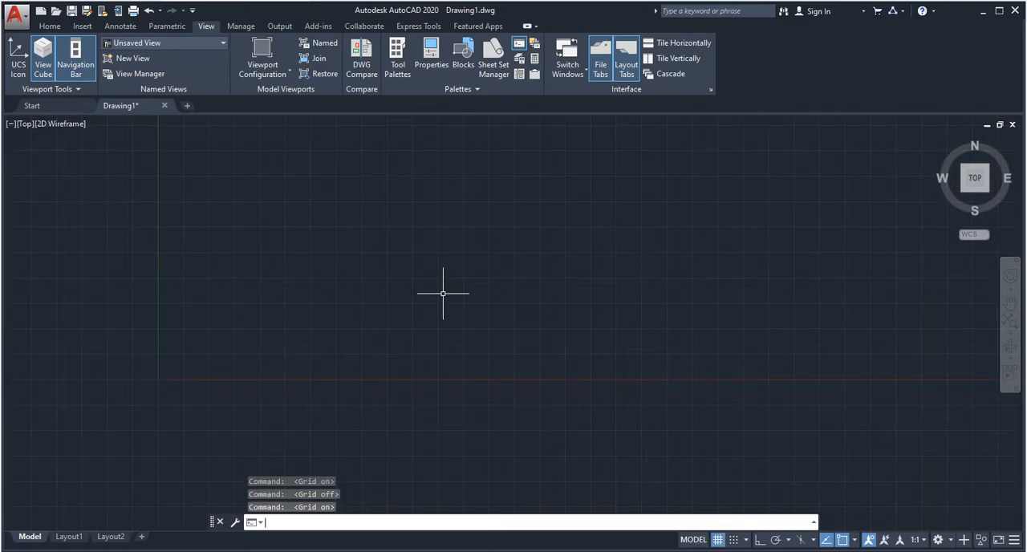
key(F7)
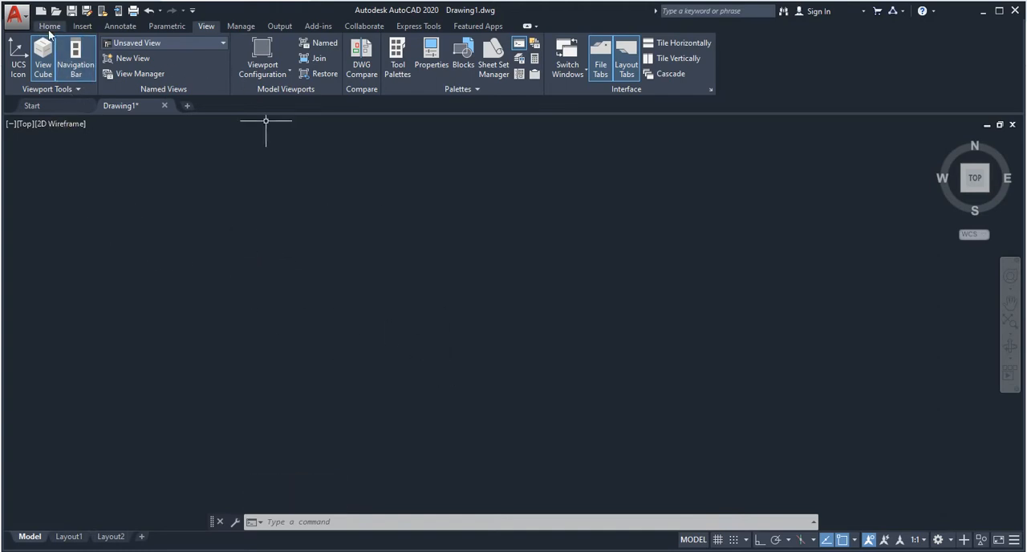
click(50, 27)
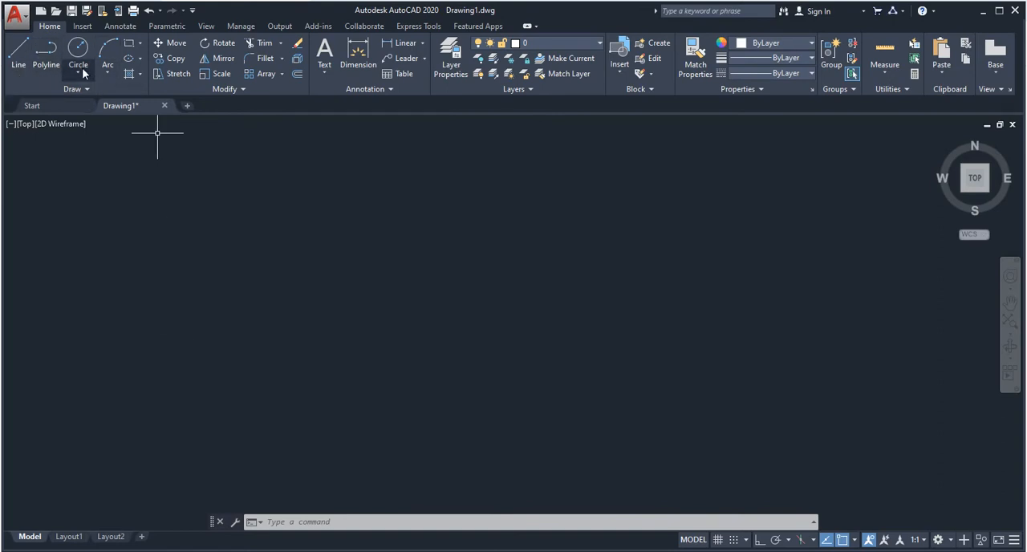
click(18, 68)
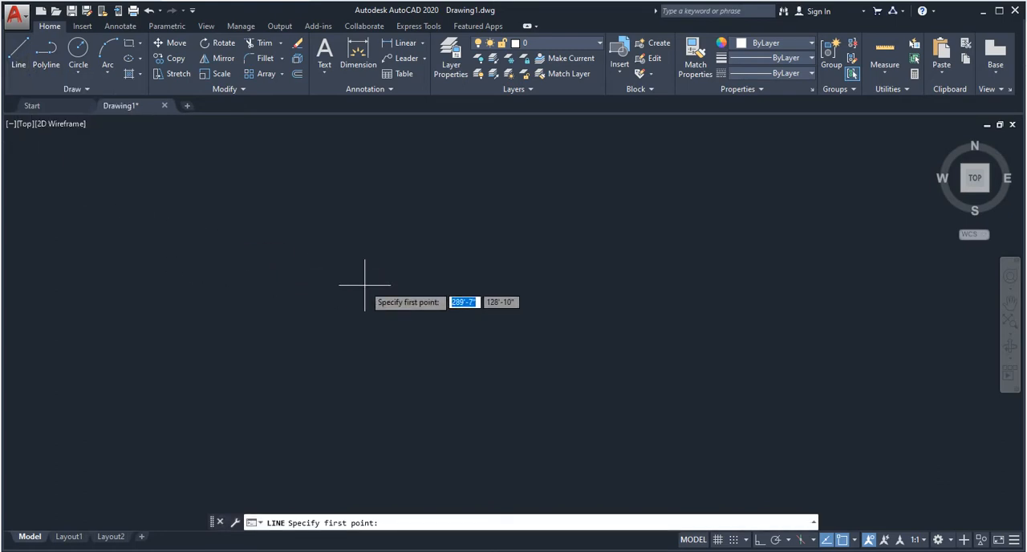
key(Escape)
key(Escape)
key(Escape)
- Begin a line from a point in the lower middle of the drawing area and turn Ortho on
text(L)
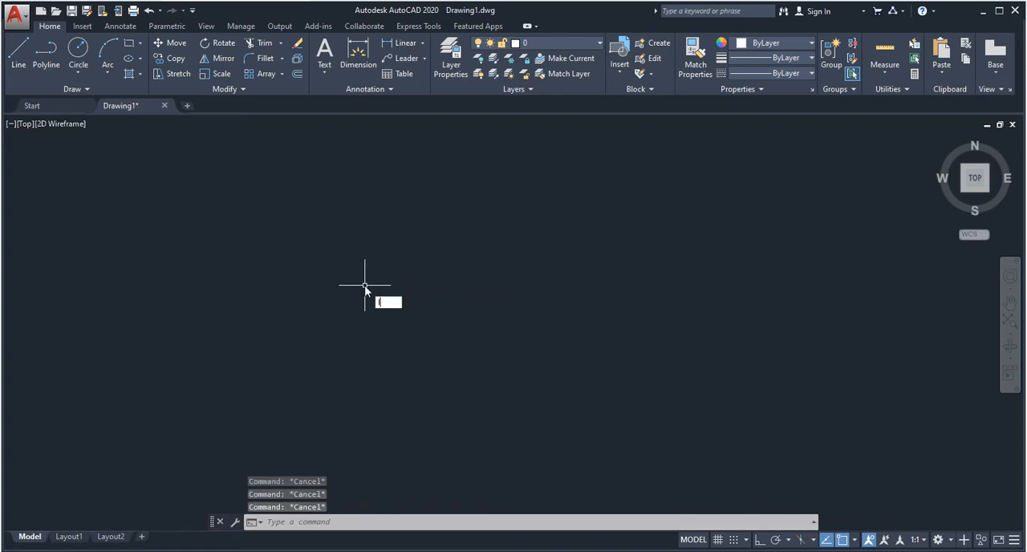
key(Return)
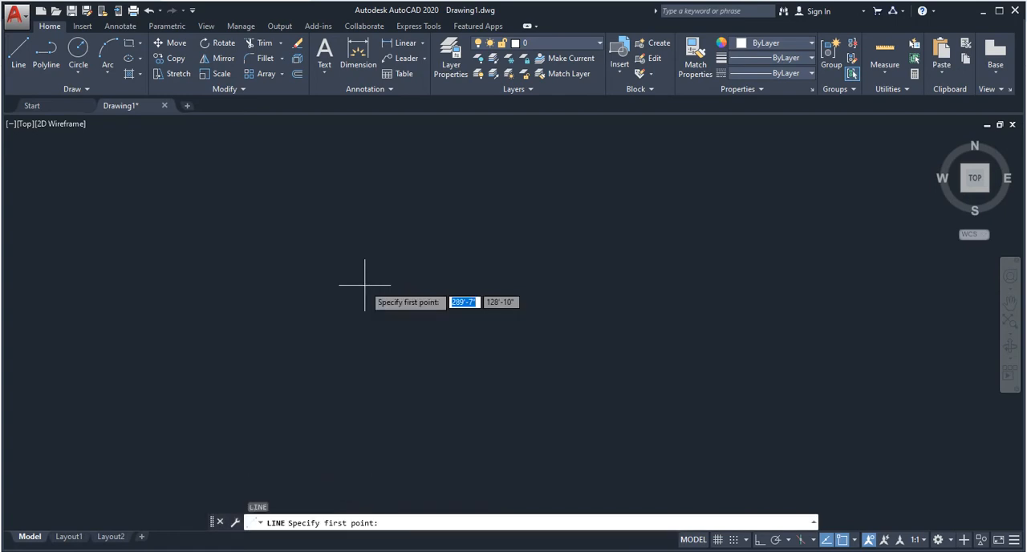
click(323, 367)
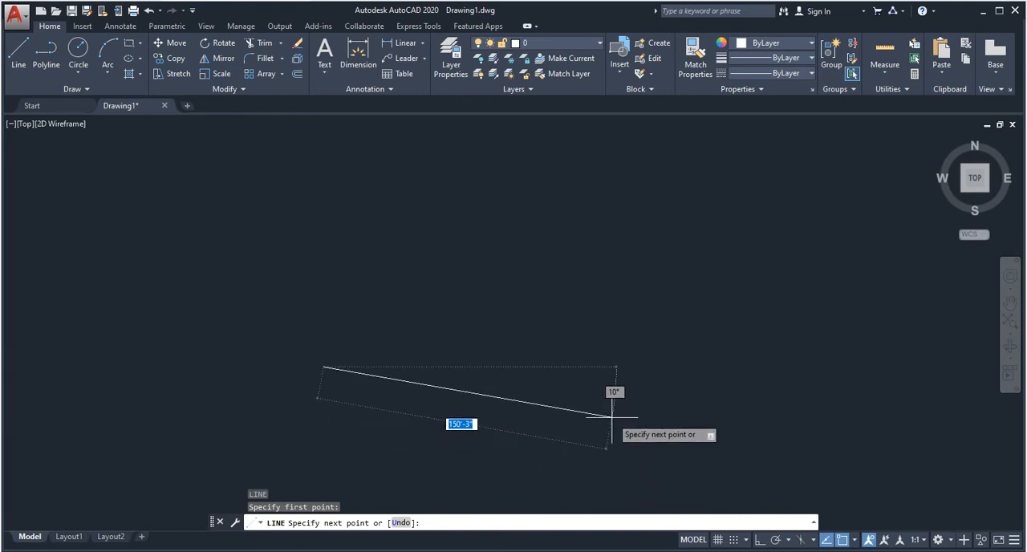
key(F8)
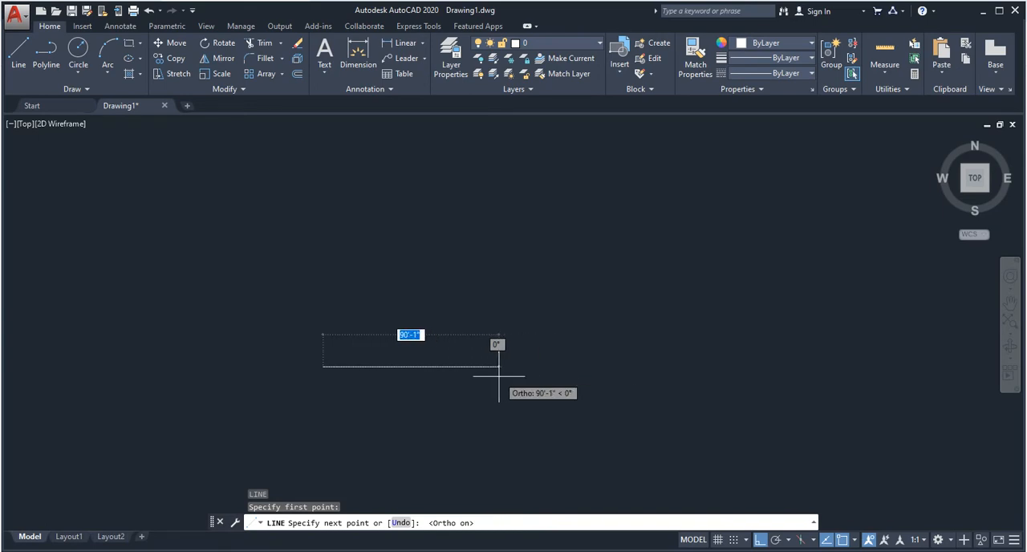
- Add a horizontal line segment with a length of 100 without a foot mark, and undo that segment
text(100)
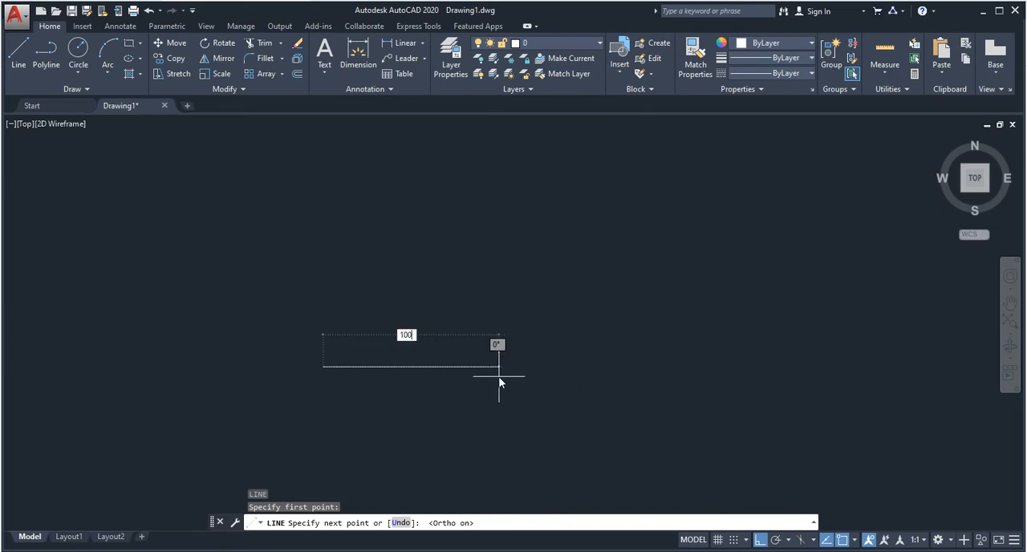
key(Return)
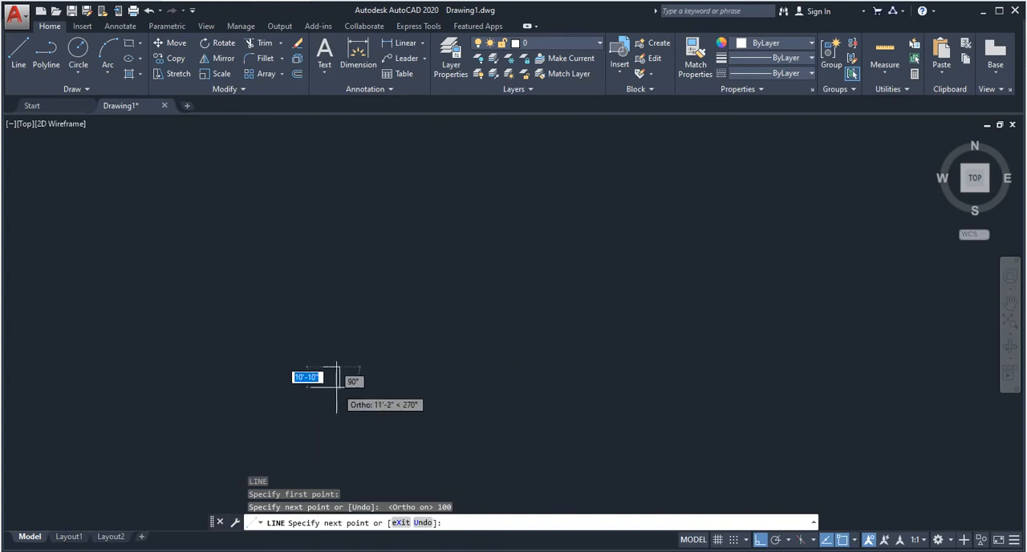
scroll(337, 385, up, 3)
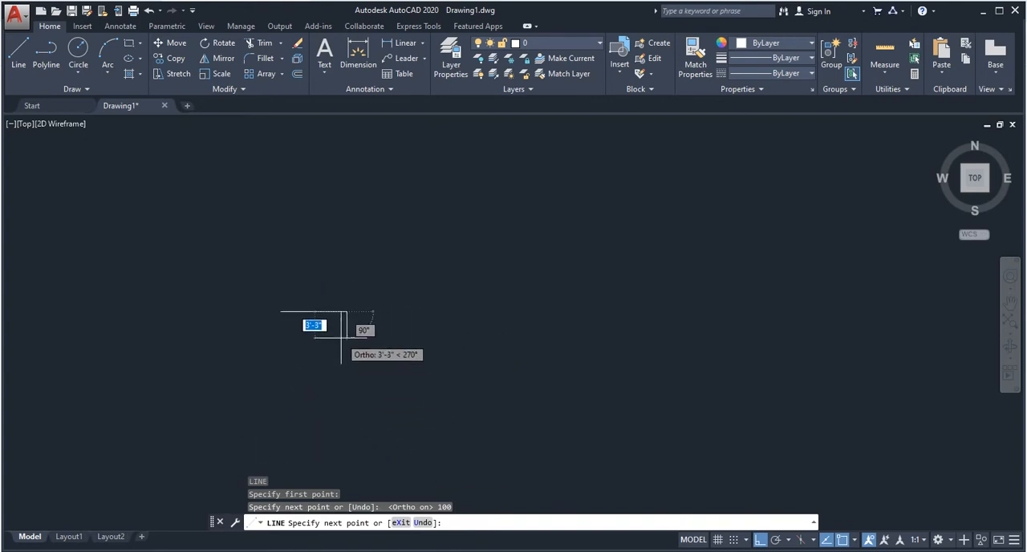
key(ctrl+z)
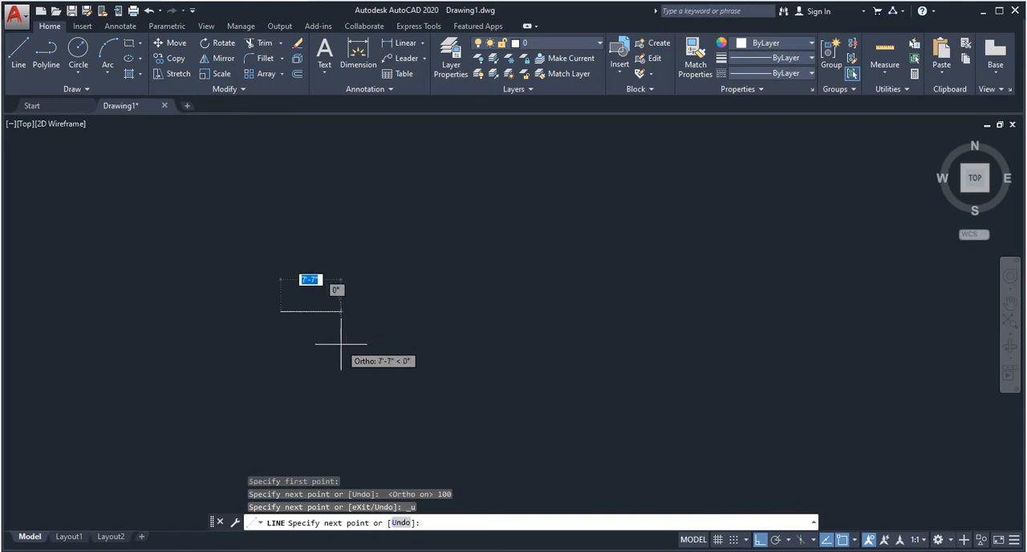
- Draw the horizontal line segment 100' long from the same start point and end the Line command
text(100)
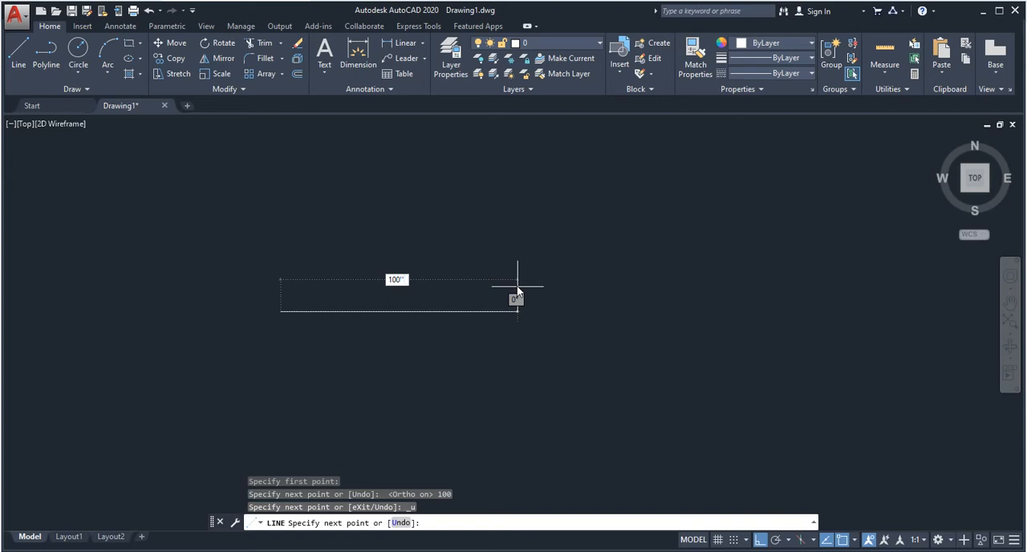
key(Return)
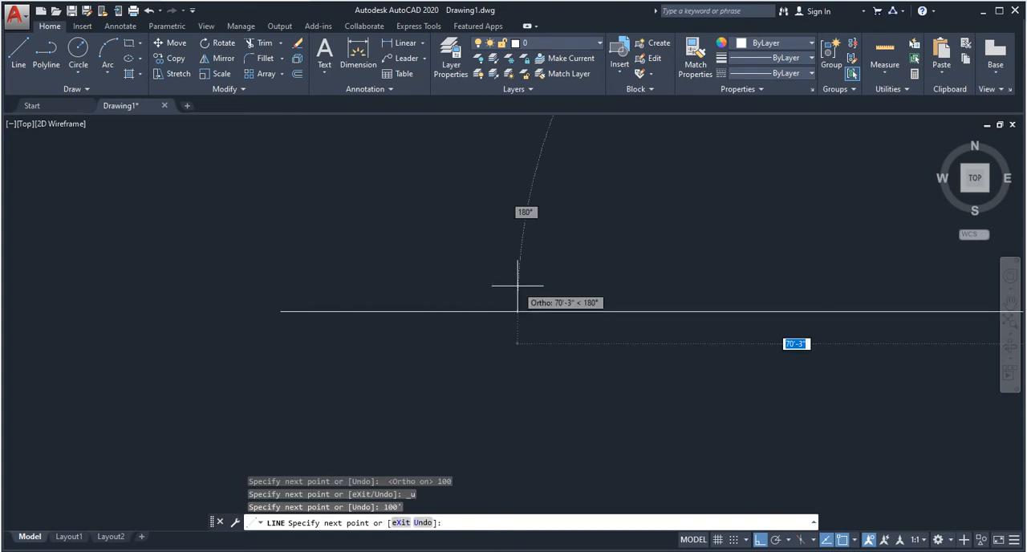
scroll(490, 289, down, 3)
key(Escape)
scroll(559, 311, up, 2)
middle_drag(293, 202, 393, 334)
scroll(442, 346, up, 2)
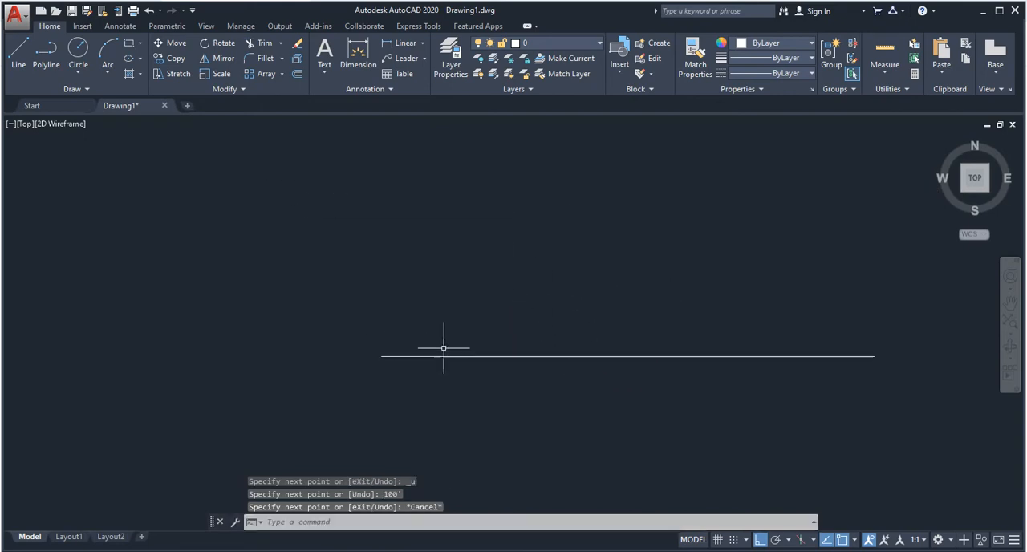
middle_drag(621, 379, 386, 351)
scroll(247, 315, down, 1)
middle_drag(258, 373, 396, 351)
key(Escape)
key(Escape)
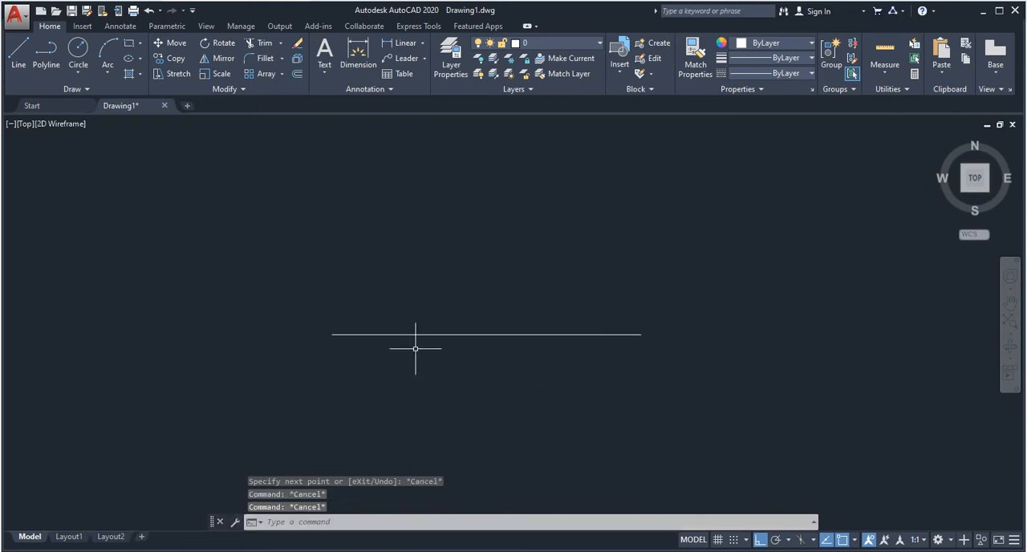
- Save the drawing in the Documents folder under the file name Practice 1
key(ctrl+s)
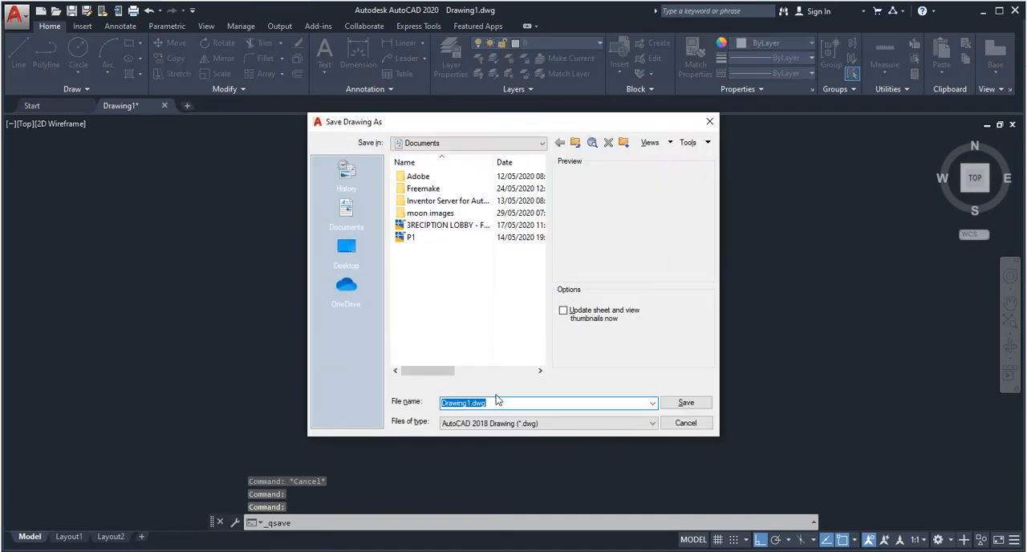
text(Practice 1)
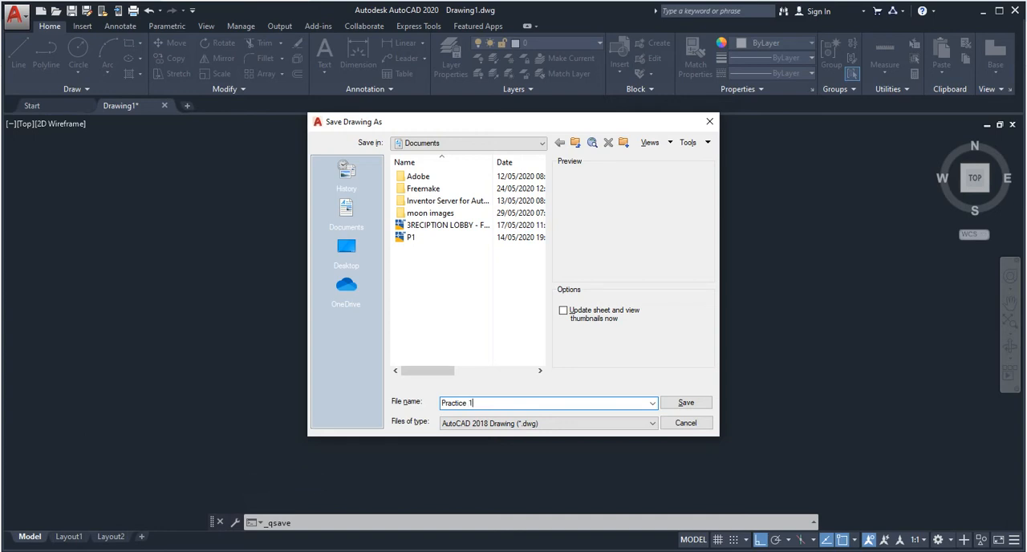
key(Return)
scroll(446, 351, up, 7)
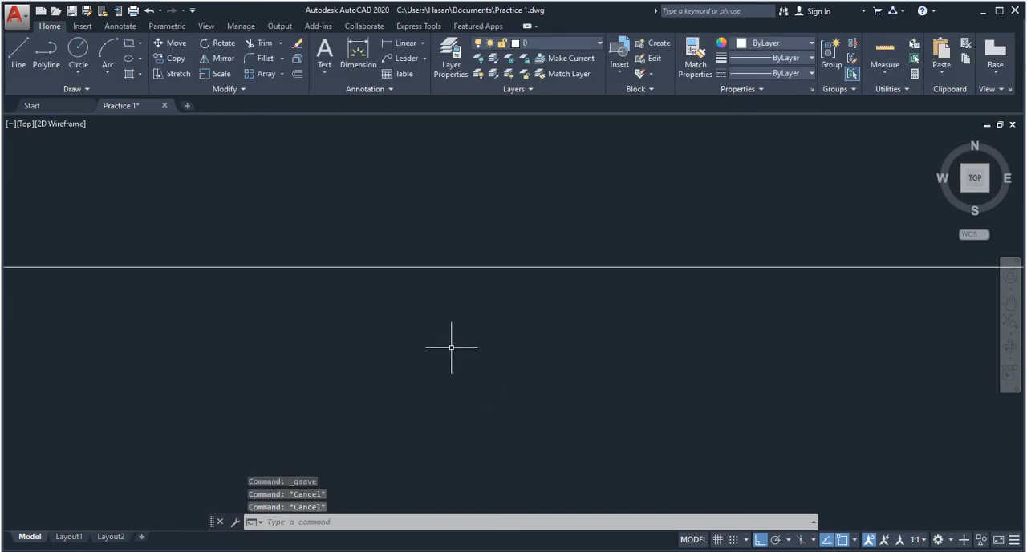
scroll(138, 314, down, 3)
mouse_move(138, 313)
middle_down()
mouse_move(321, 298)
mouse_move(386, 366)
mouse_move(291, 345)
mouse_move(243, 385)
middle_up()
scroll(401, 372, down, 2)
scroll(329, 321, up, 5)
key(Escape)
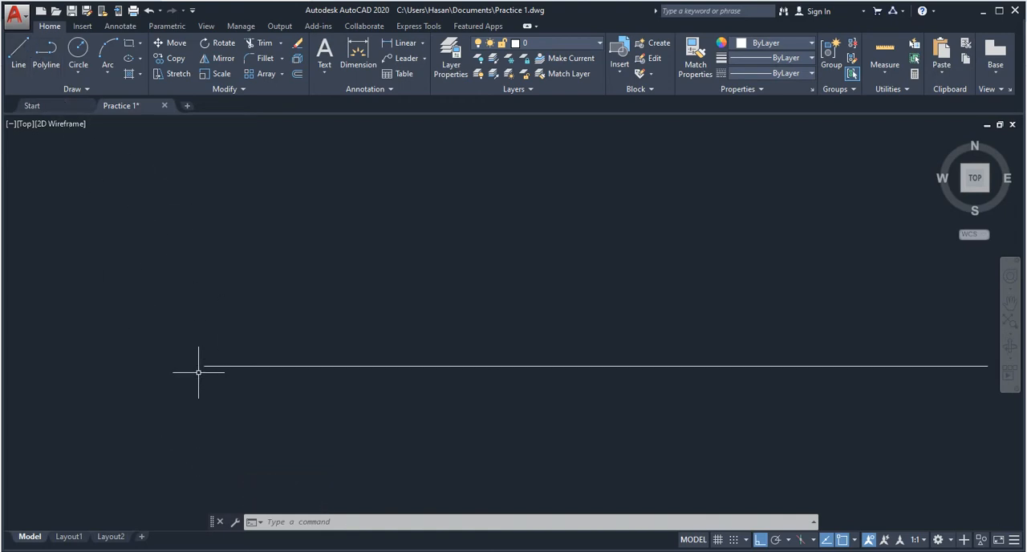
scroll(241, 341, down, 4)
middle_drag(297, 303, 283, 361)
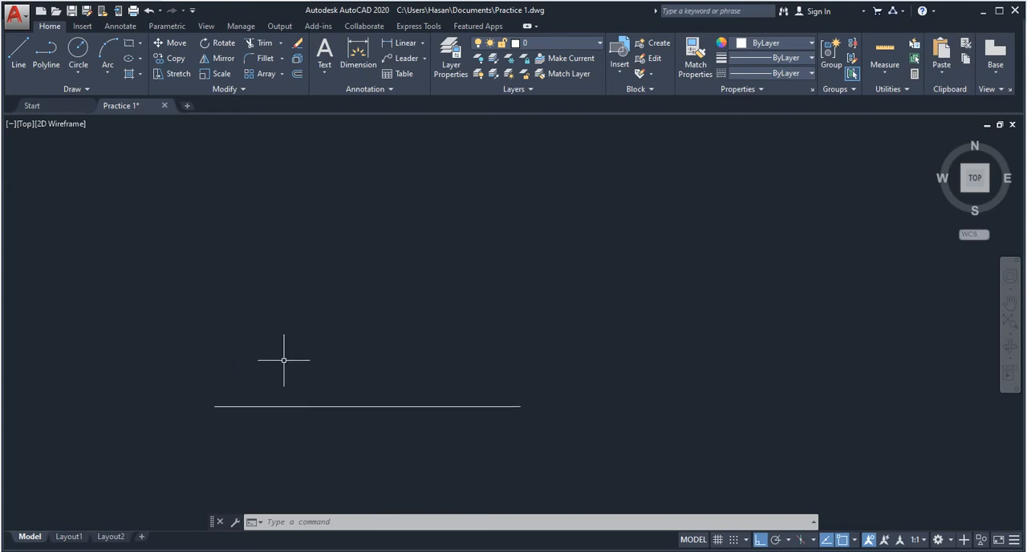
text(L)
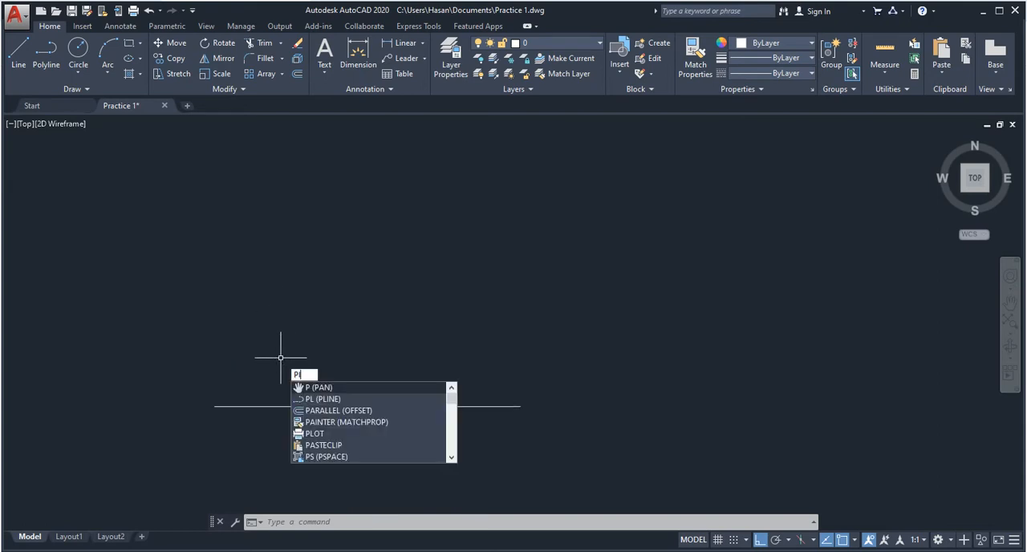
key(Return)
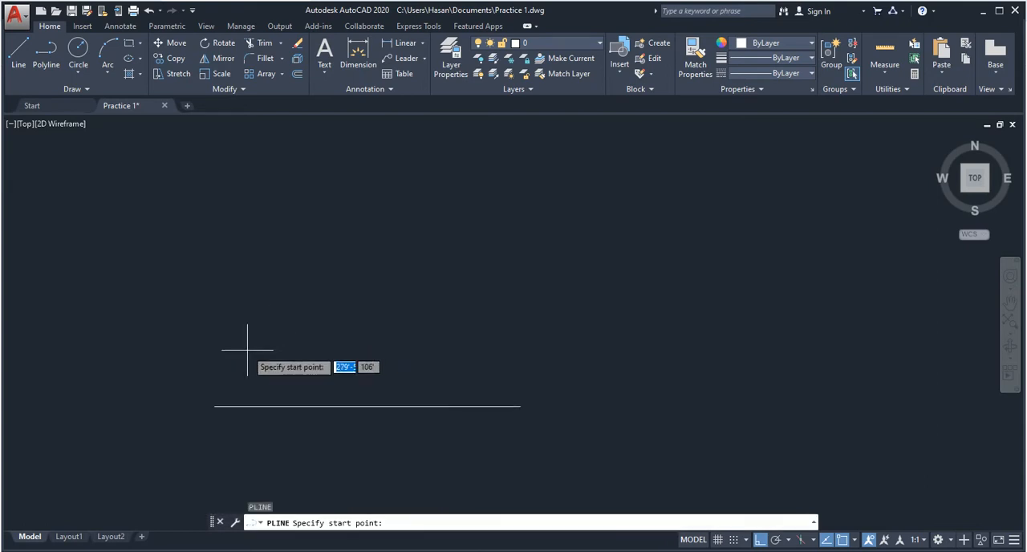
click(214, 406)
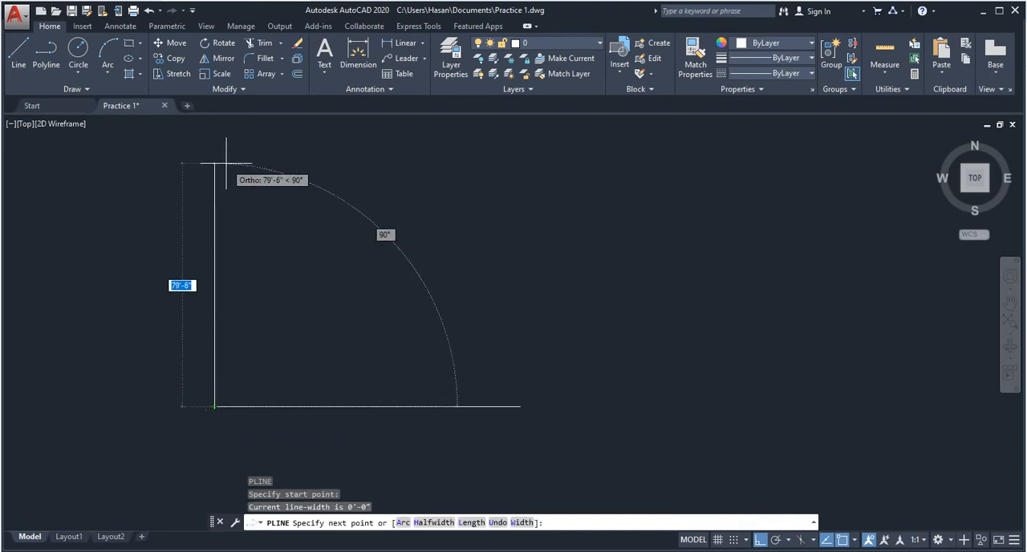
text(50)
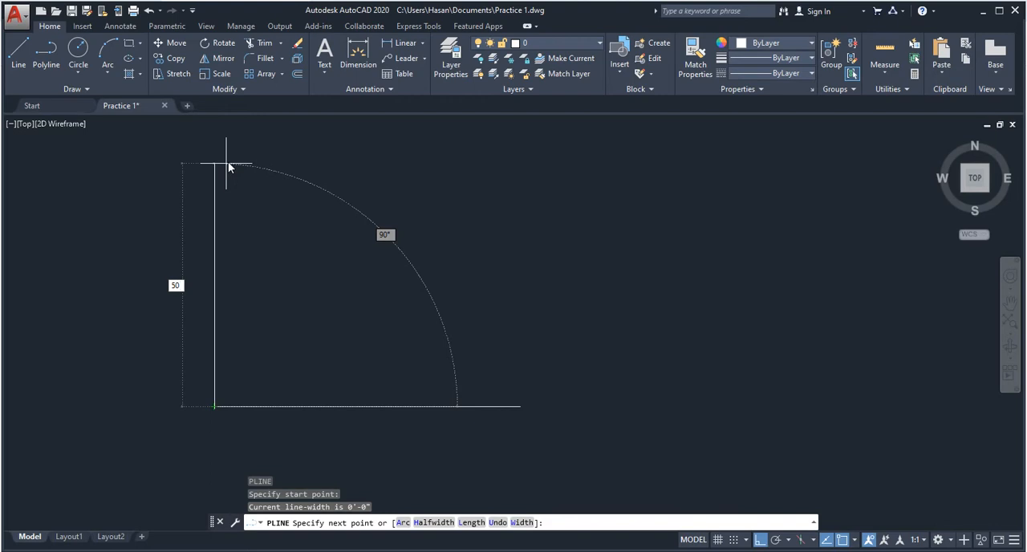
key(Escape)
key(Escape)
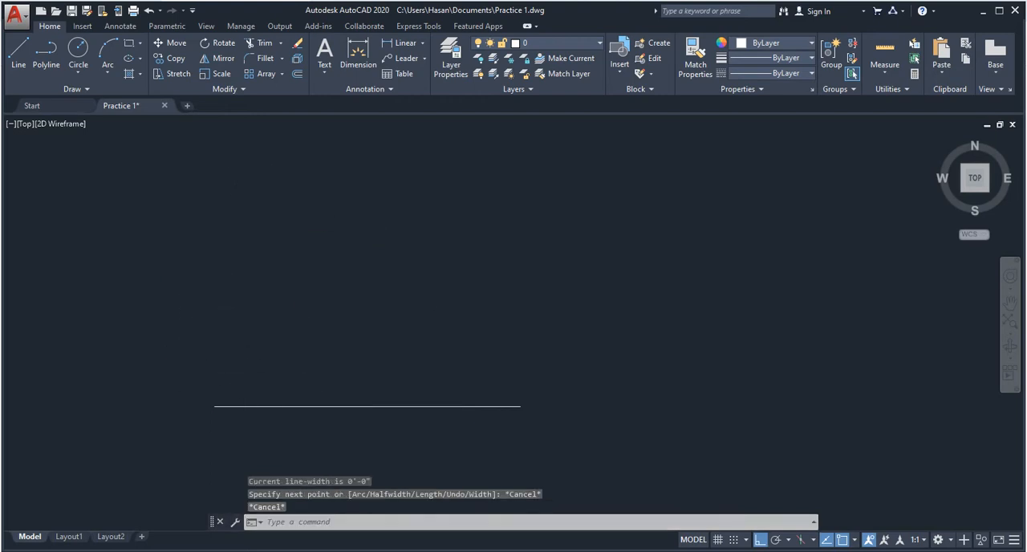
scroll(259, 409, up, 4)
scroll(247, 376, down, 2)
key(Escape)
key(Escape)
key(Escape)
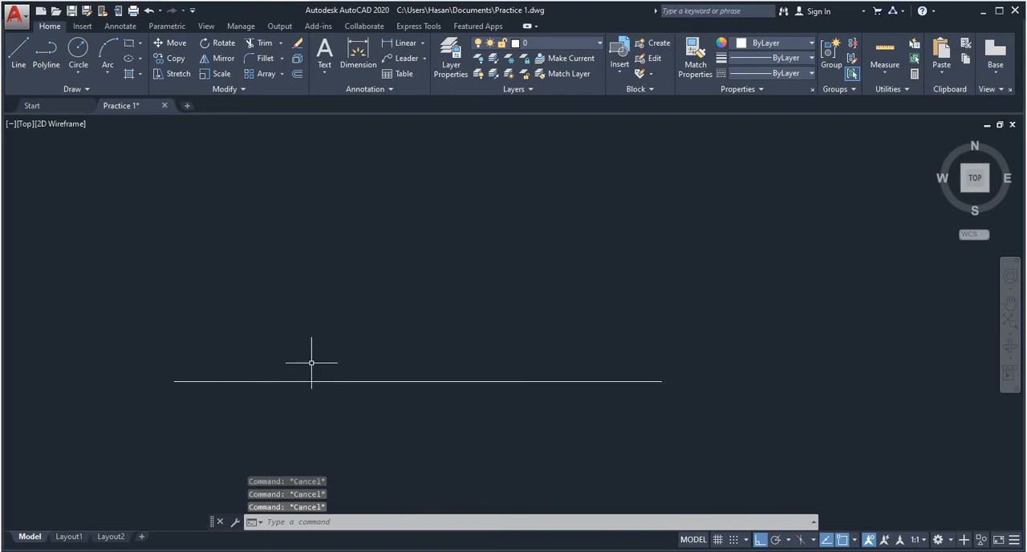
text(o)
key(Escape)
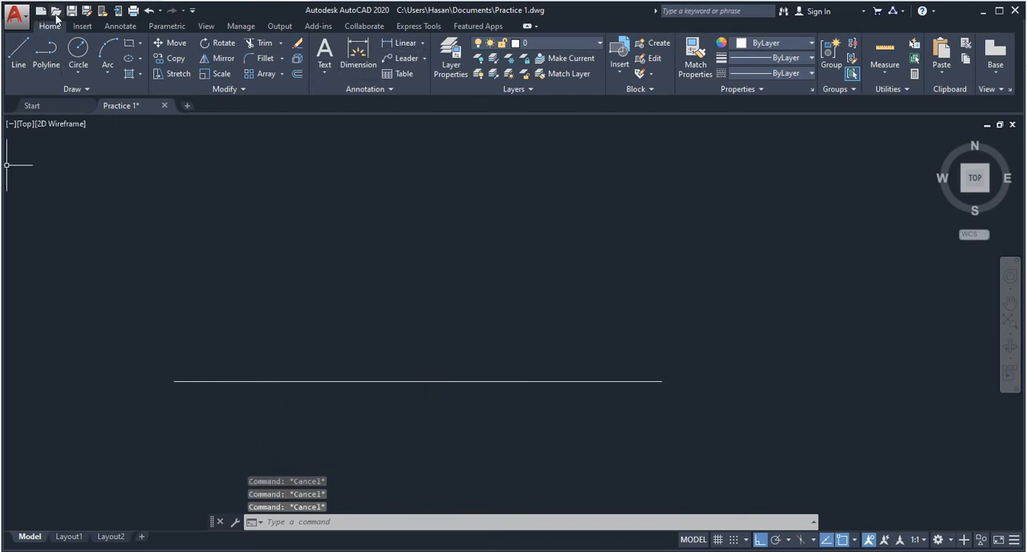
- Draw a polyline from the line's left endpoint about 63' up, 100' across and down to its right endpoint, completing a rectangle
mouse_move(157, 189)
middle_down()
mouse_move(160, 225)
mouse_move(193, 146)
middle_up()
scroll(213, 365, up, 2)
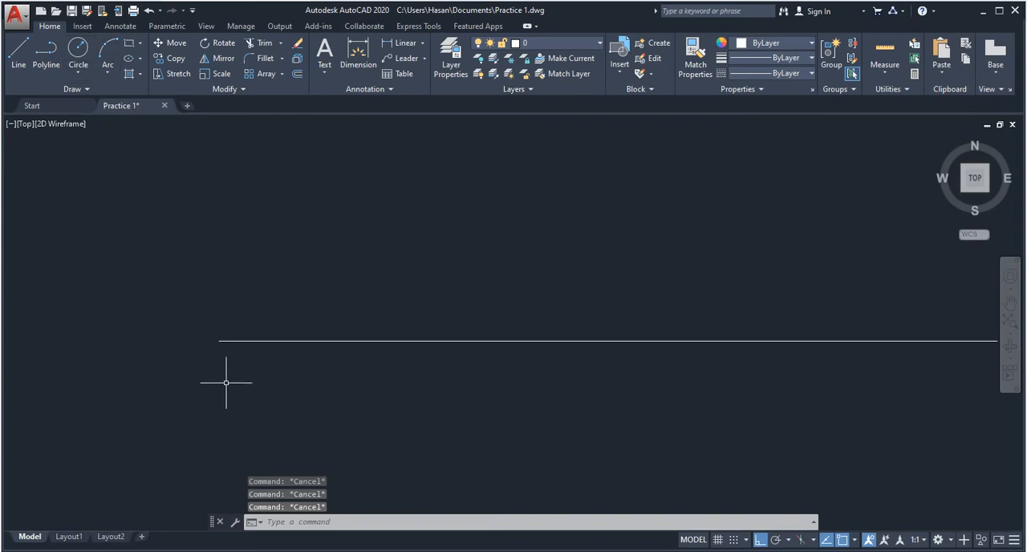
scroll(236, 367, down, 3)
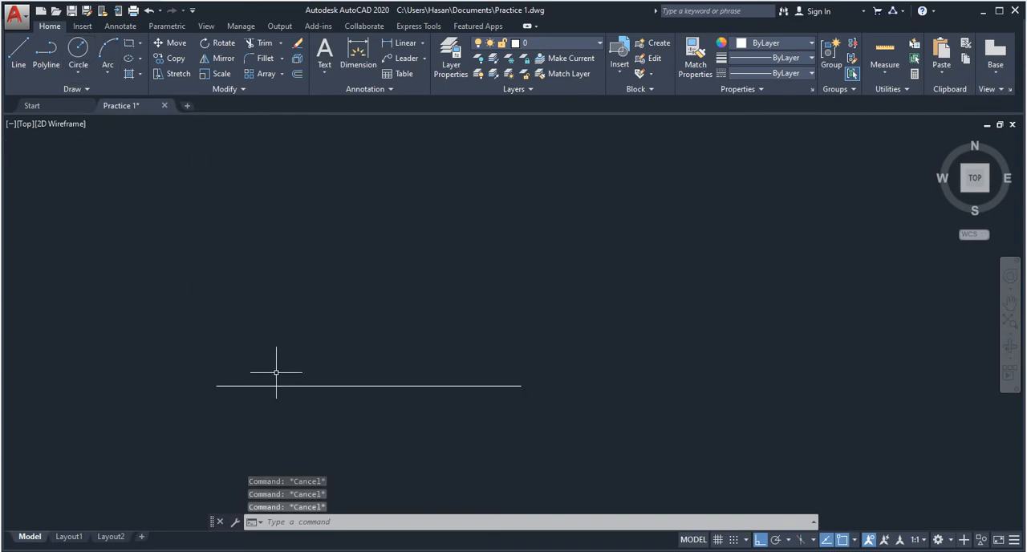
key(Return)
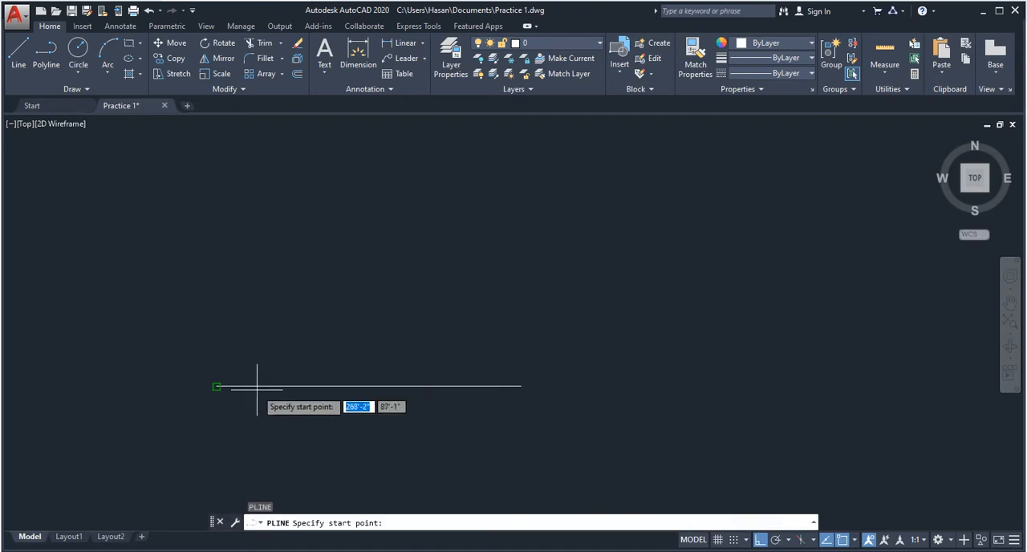
click(217, 386)
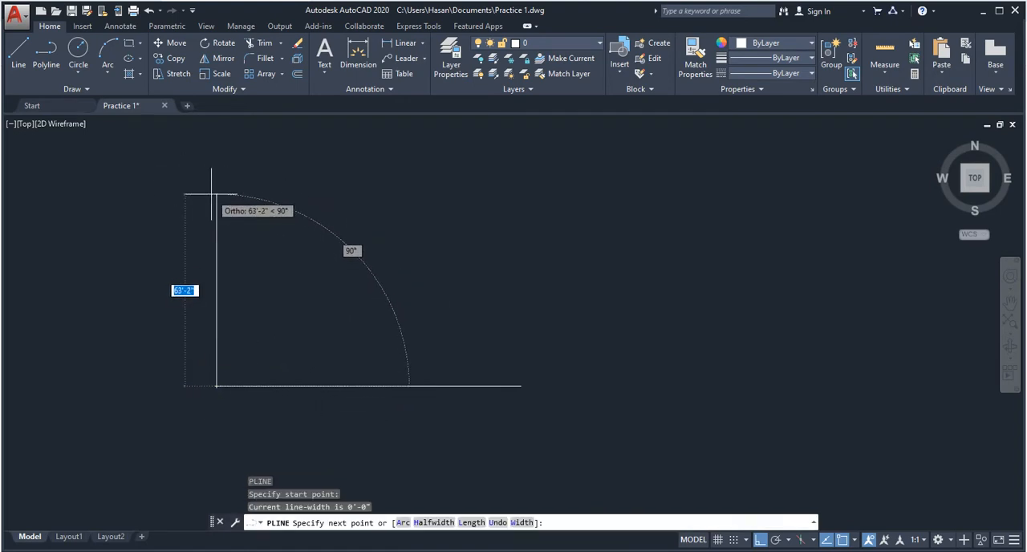
click(215, 194)
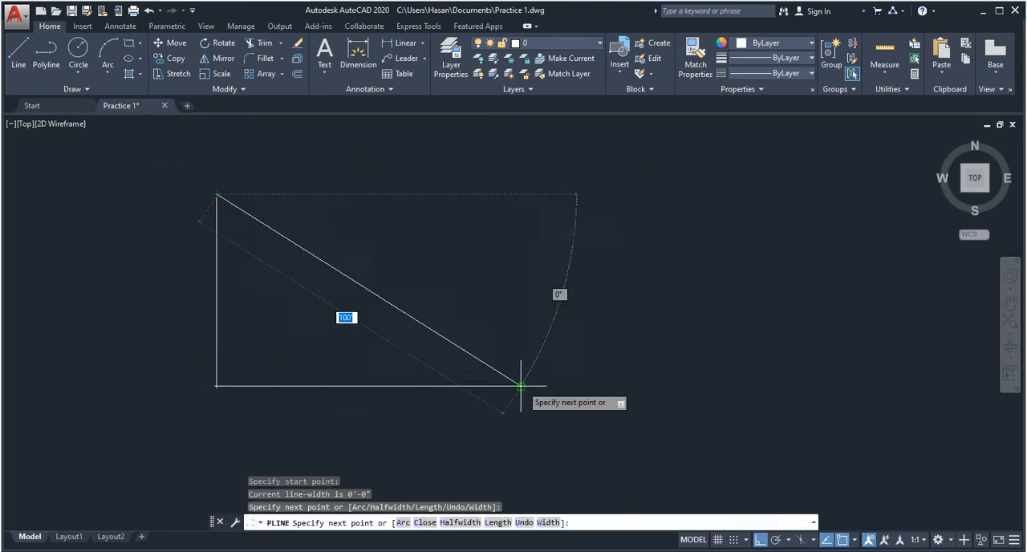
click(520, 195)
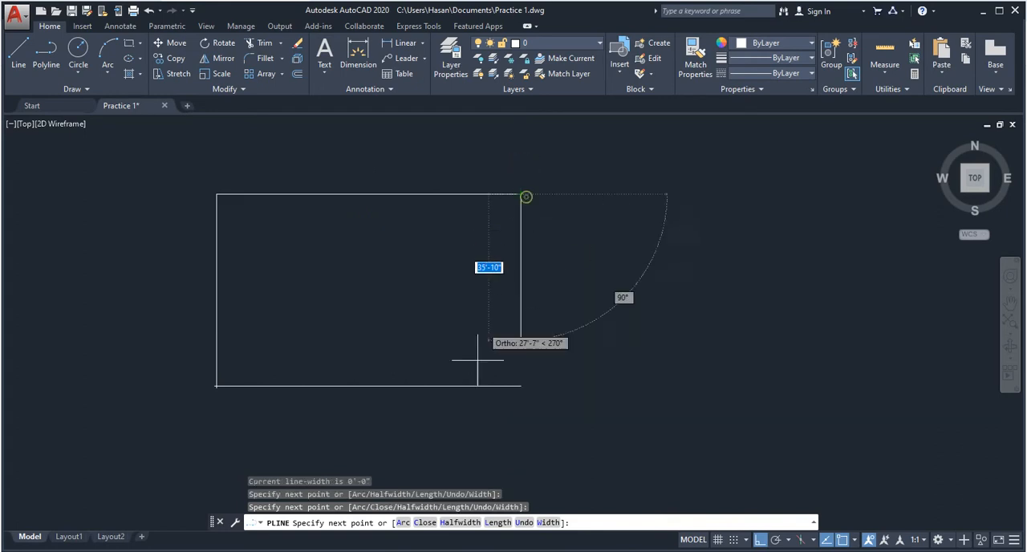
click(520, 386)
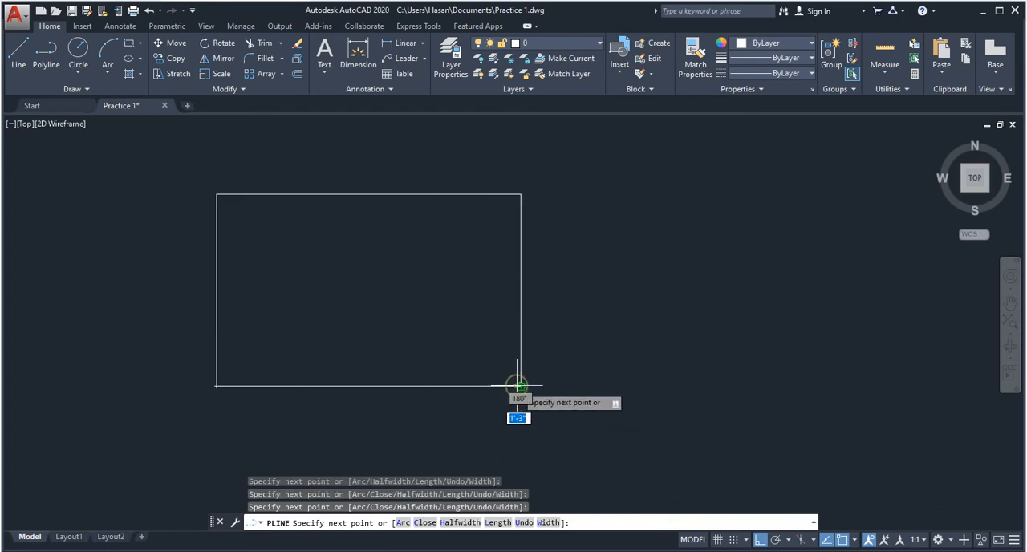
key(Escape)
key(Escape)
key(Escape)
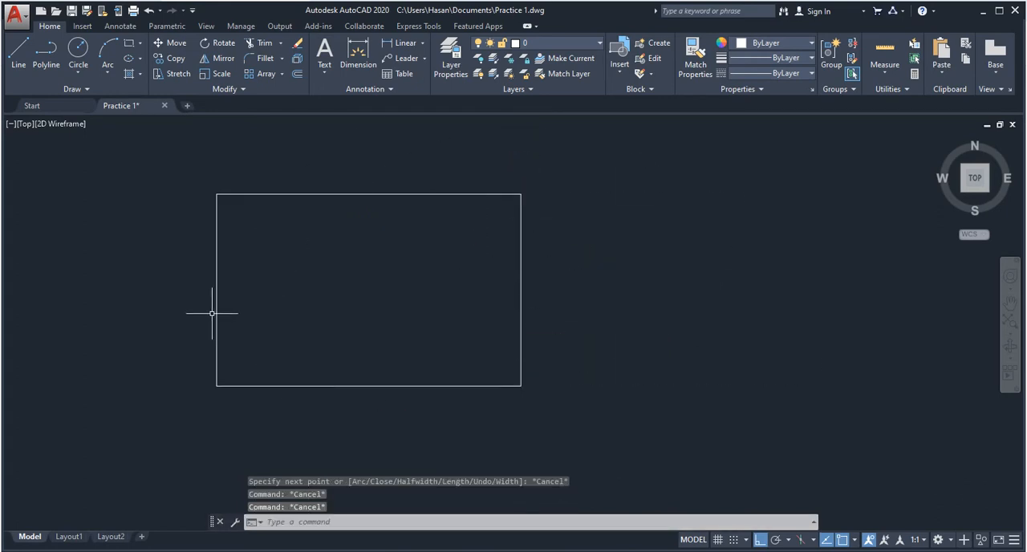
click(215, 309)
key(Escape)
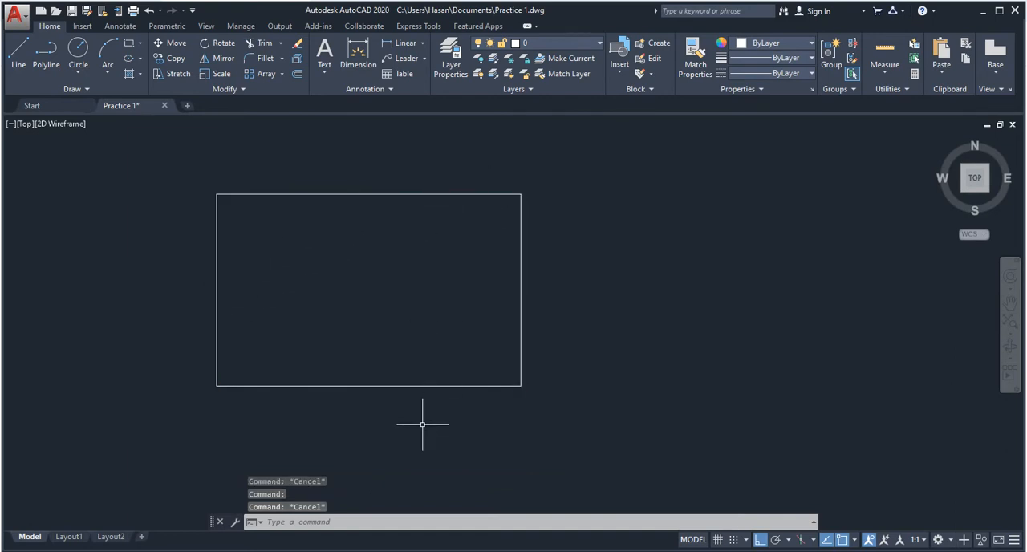
middle_drag(408, 325, 449, 270)
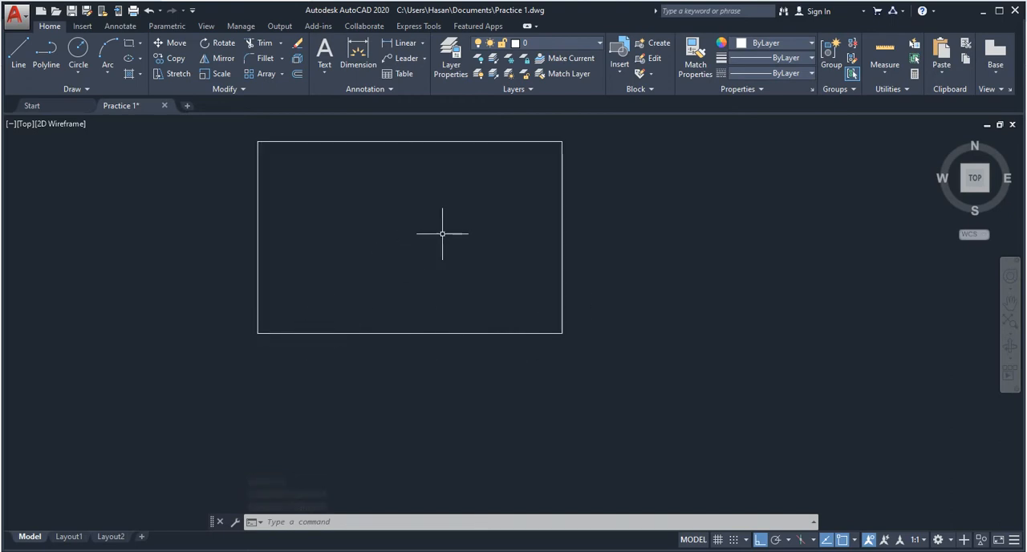
scroll(442, 232, up, 2)
middle_drag(442, 232, 376, 253)
scroll(376, 253, down, 4)
middle_drag(419, 217, 568, 194)
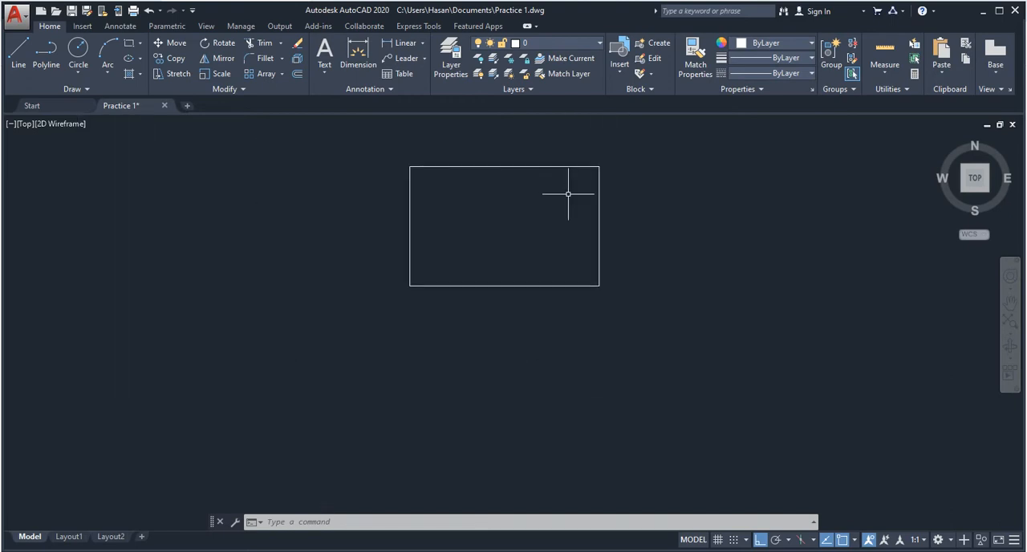
middle_drag(607, 232, 514, 277)
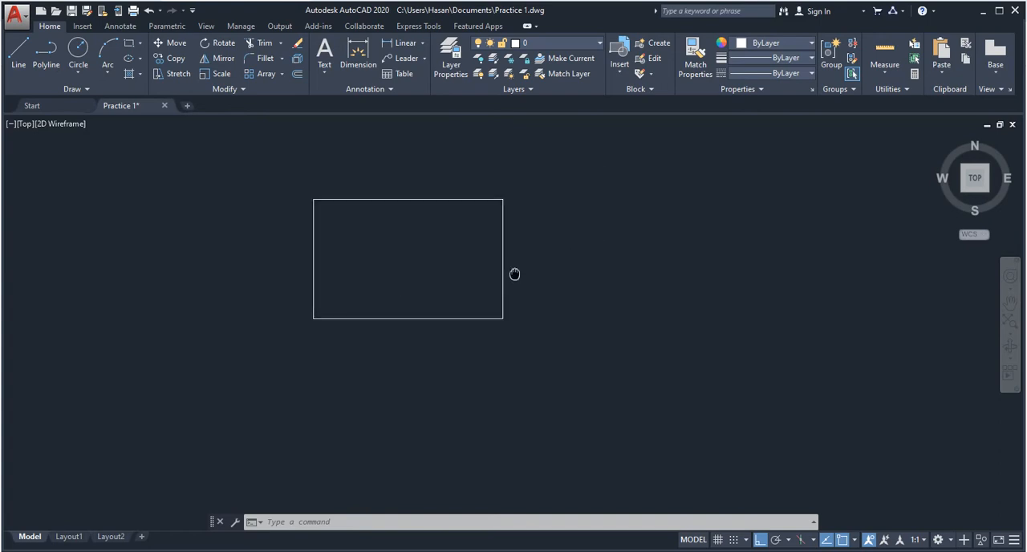
middle_drag(445, 259, 477, 197)
scroll(440, 265, up, 8)
scroll(410, 277, down, 4)
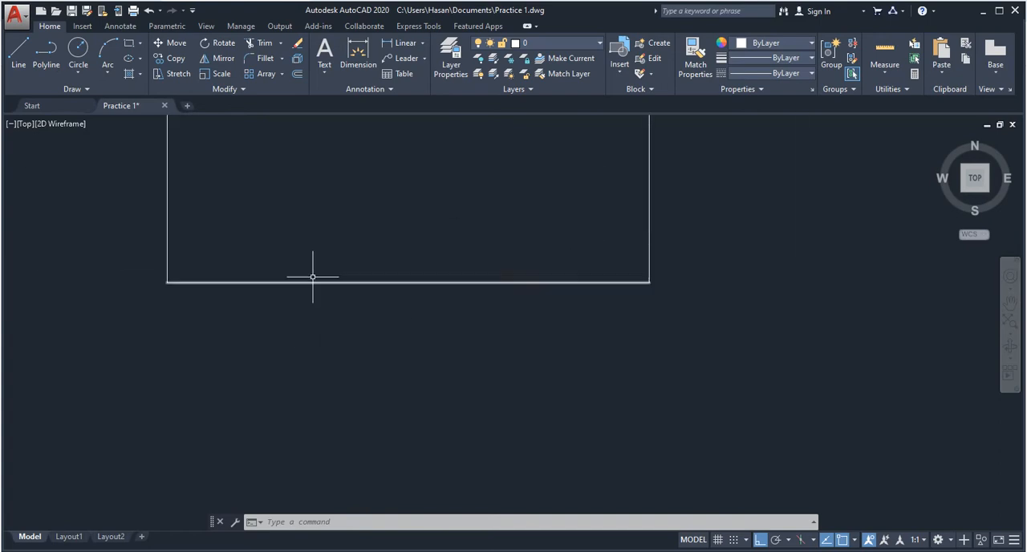
middle_drag(330, 244, 319, 369)
key(Escape)
key(Escape)
key(Escape)
middle_drag(327, 273, 323, 314)
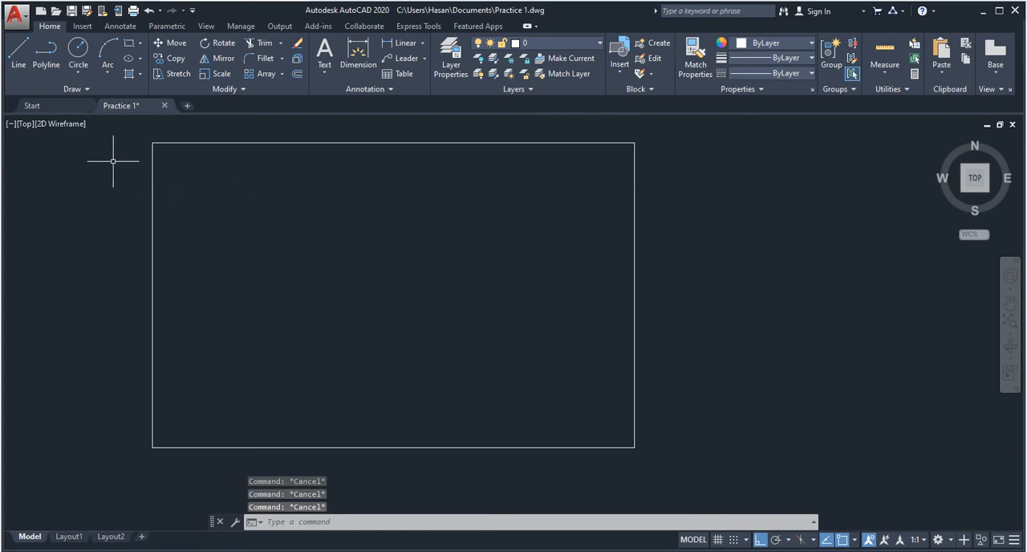
scroll(73, 193, down, 4)
scroll(100, 263, down, 2)
middle_drag(255, 284, 422, 285)
scroll(385, 284, up, 2)
middle_drag(595, 288, 548, 291)
- Select the three-sided polyline of the rectangle with a crossing window to check its extent and clear the selection
click(508, 265)
click(159, 167)
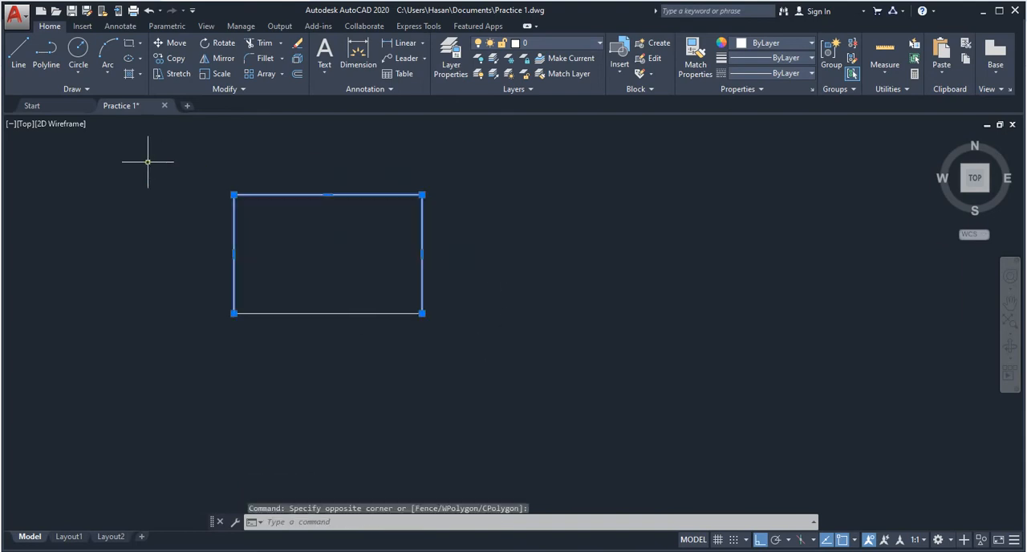
key(Escape)
key(Escape)
key(Escape)
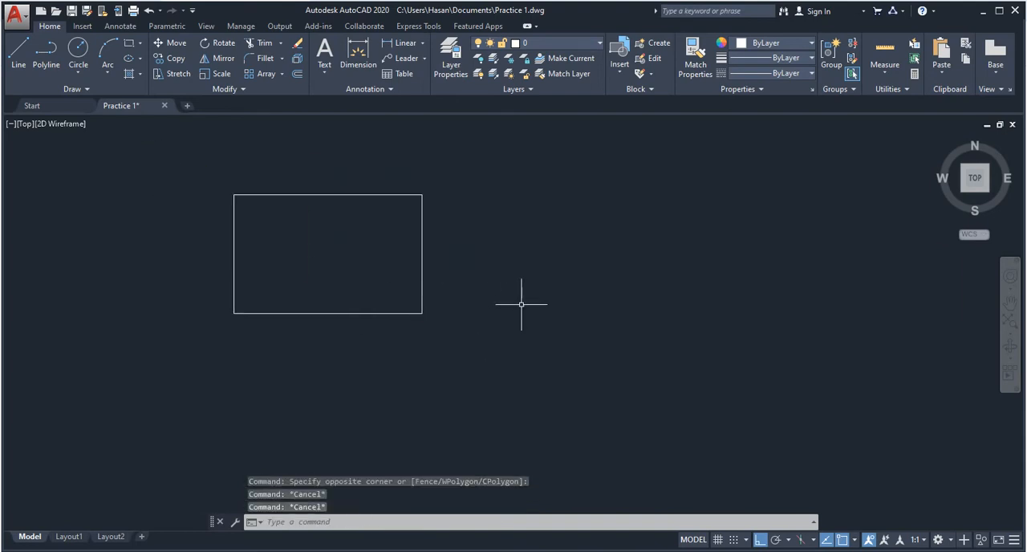
- Draw a circle centred on the rectangle's lower-right corner, with a radius of roughly a third of the rectangle's width
scroll(330, 319, up, 4)
scroll(159, 212, down, 6)
middle_drag(159, 211, 151, 217)
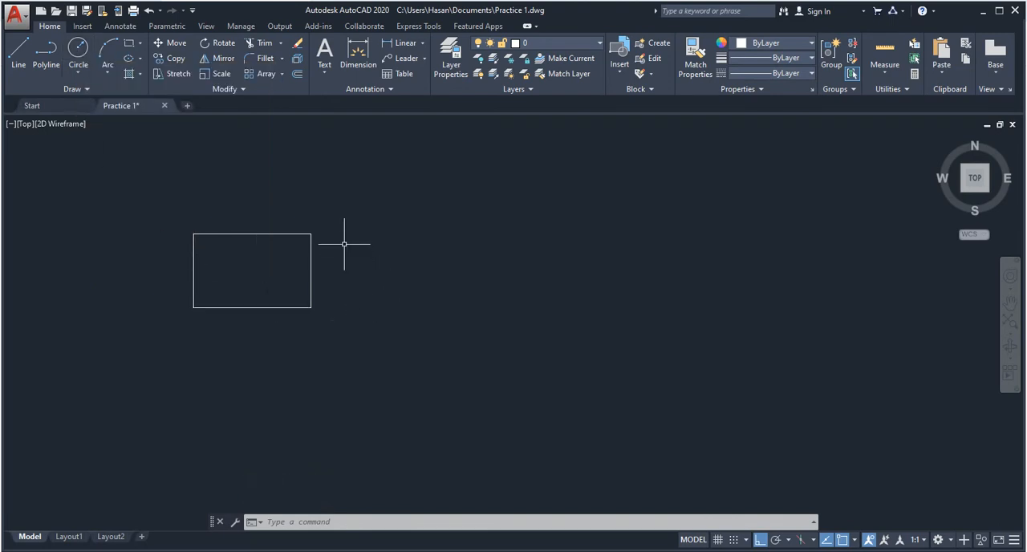
key(Escape)
key(Escape)
key(Escape)
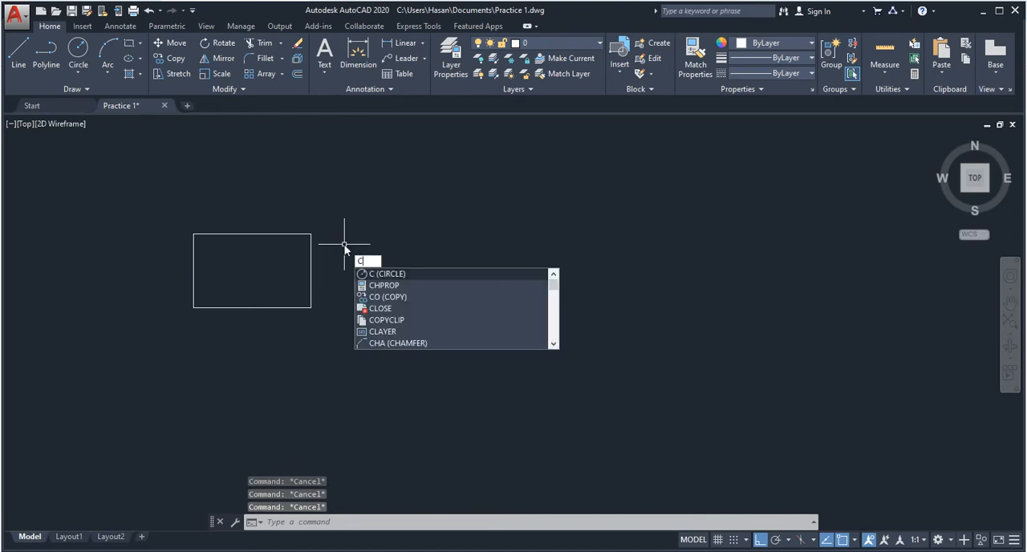
key(Return)
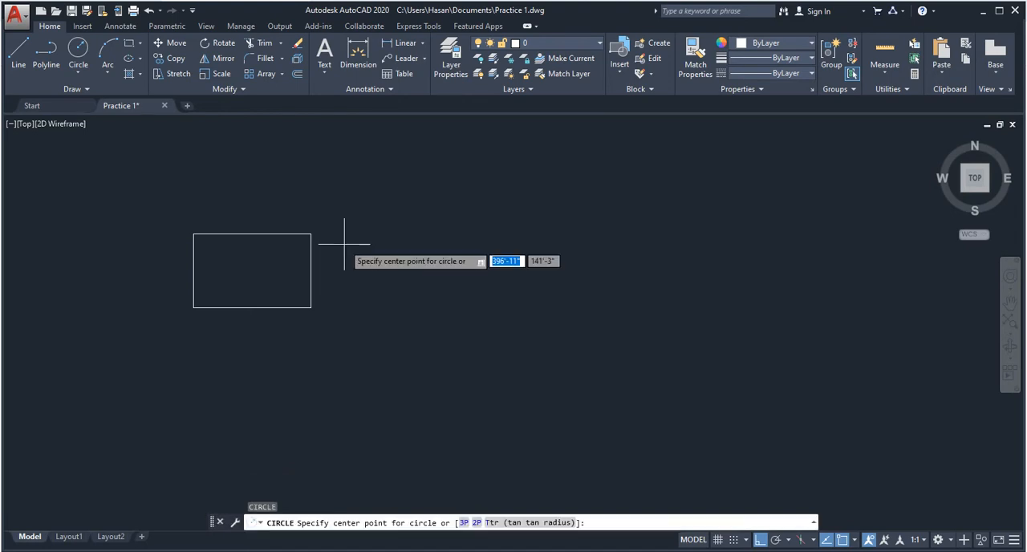
click(310, 308)
click(330, 348)
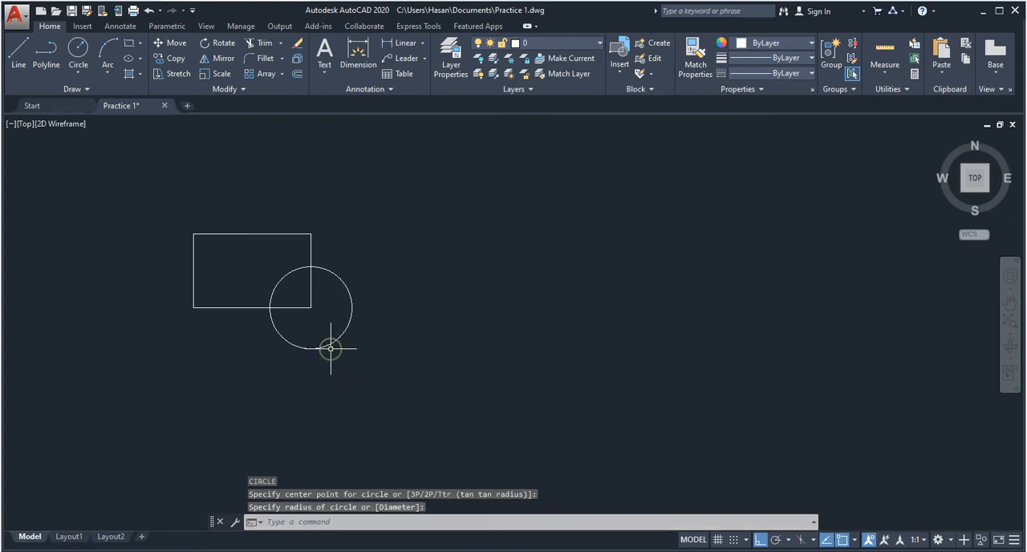
middle_drag(356, 200, 337, 242)
key(Escape)
key(Escape)
key(Escape)
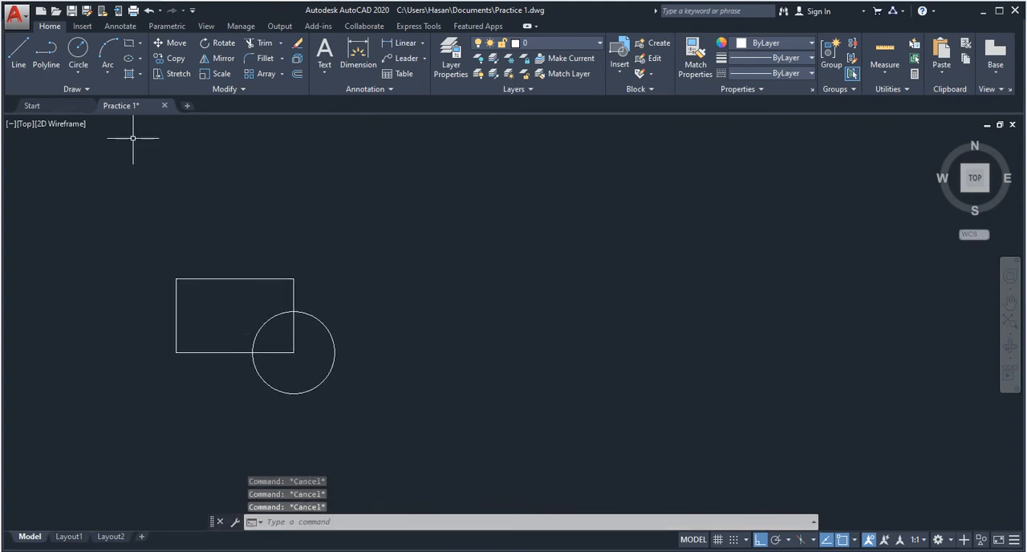
- Draw a downward-bulging semicircular arc by Start, Center, End, starting at the rectangle's lower-right corner and ending level with it to the right
click(106, 74)
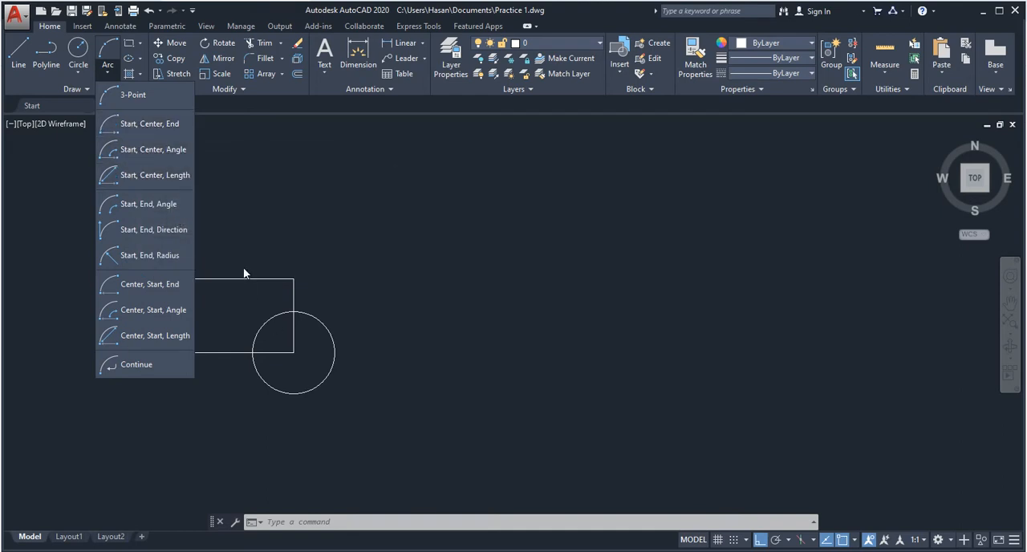
click(135, 126)
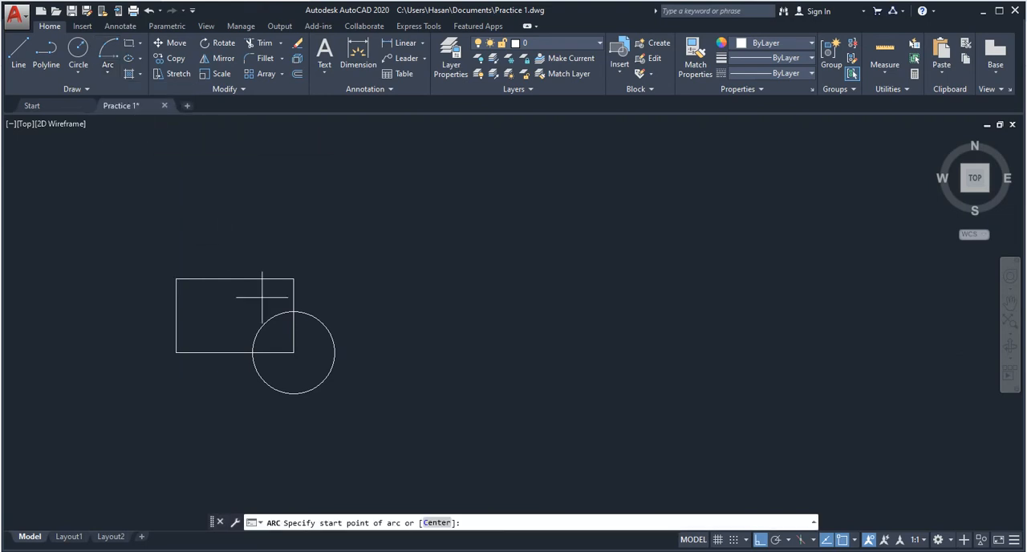
click(294, 352)
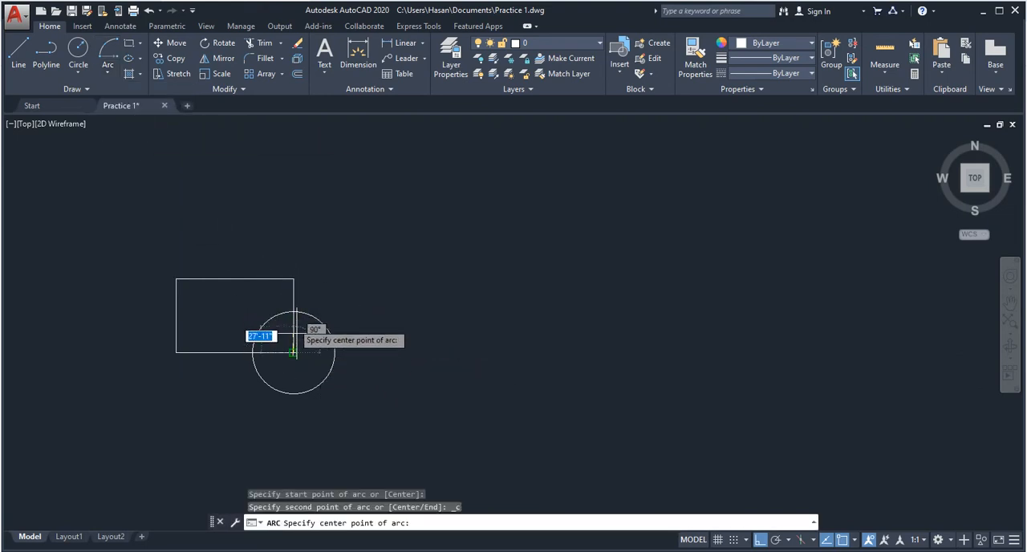
click(366, 354)
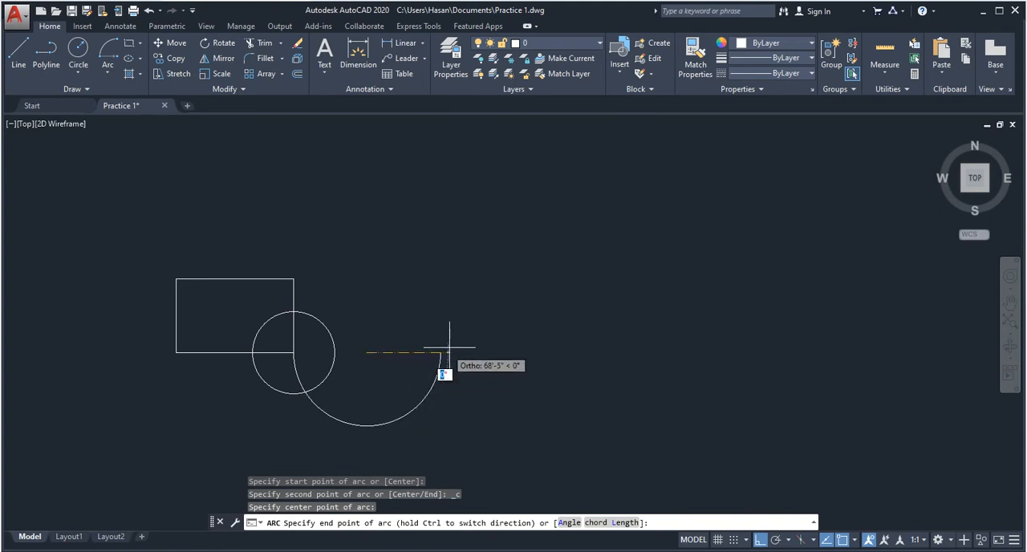
click(669, 350)
scroll(289, 377, up, 5)
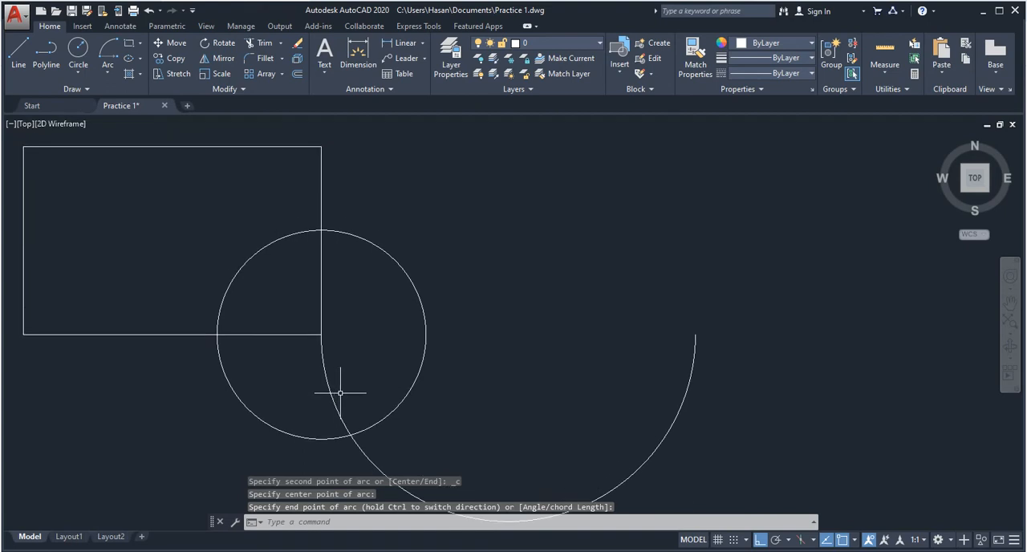
key(Escape)
key(Escape)
key(Escape)
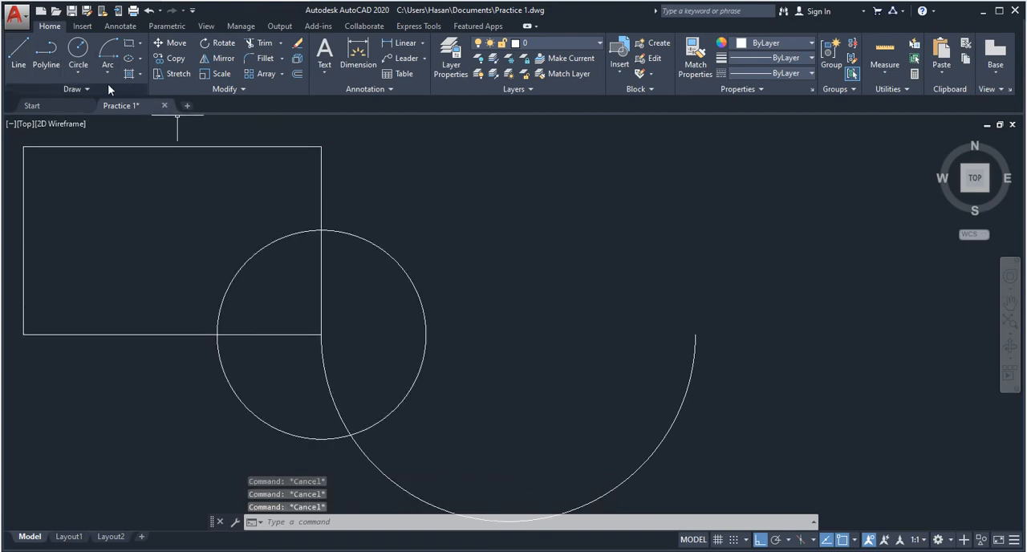
- Draw a small rectangle from two opposite corners, above the arc and to the right of the first rectangle
click(131, 48)
click(448, 156)
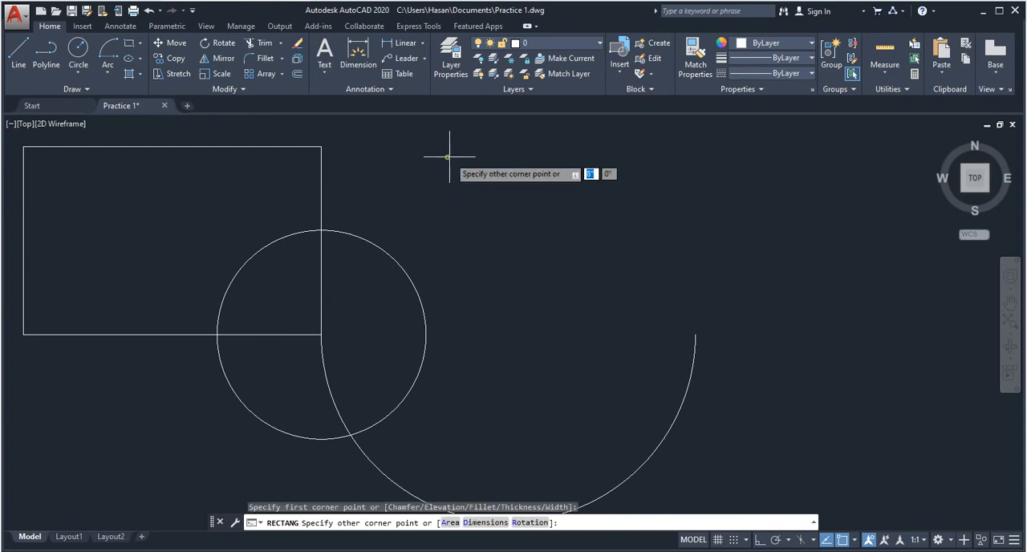
click(644, 311)
scroll(644, 311, down, 6)
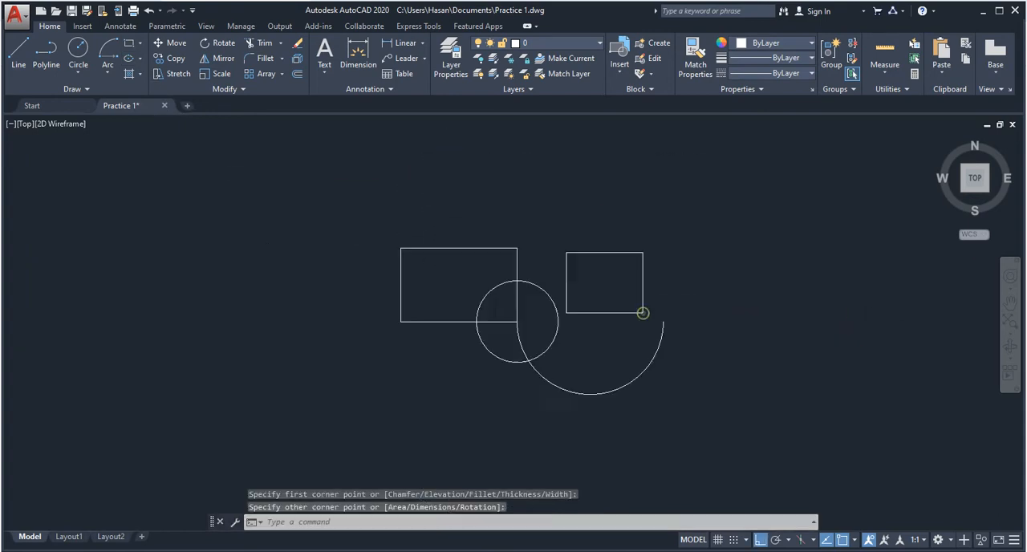
middle_drag(693, 318, 528, 326)
key(Escape)
key(Escape)
- Draw a tall, narrow rectangle just to the right of the arc, reaching above and below the existing shapes
text(rec)
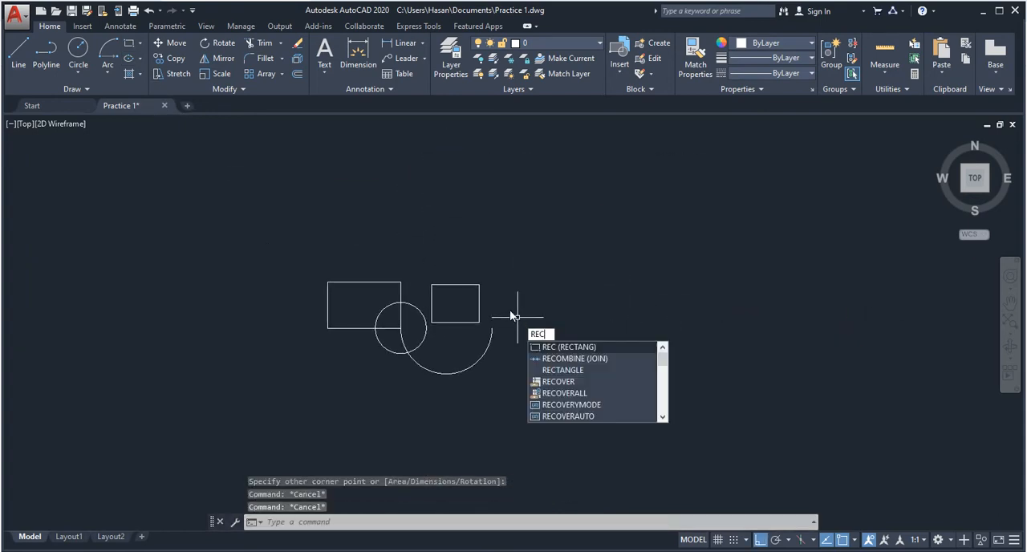
key(Return)
click(503, 254)
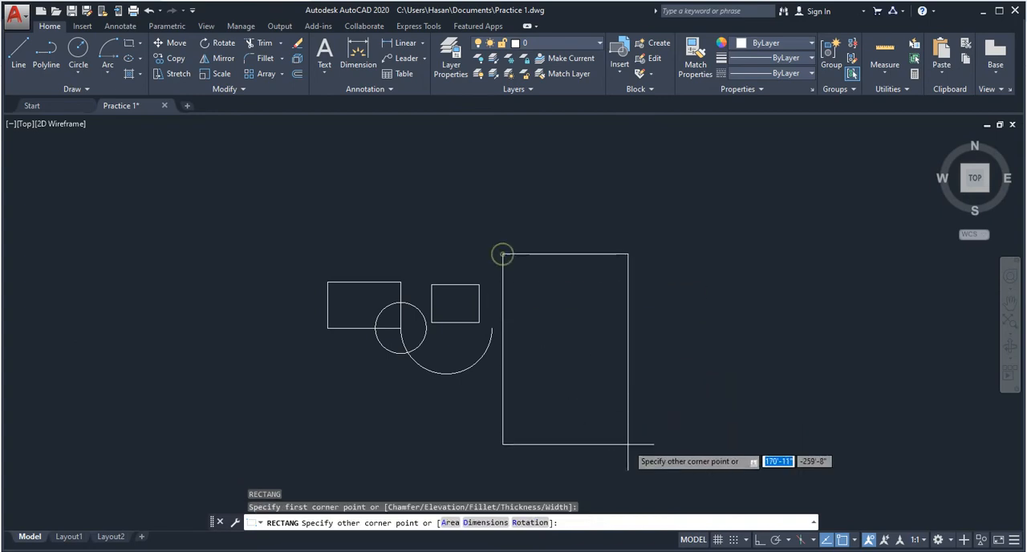
click(557, 450)
middle_drag(272, 230, 242, 167)
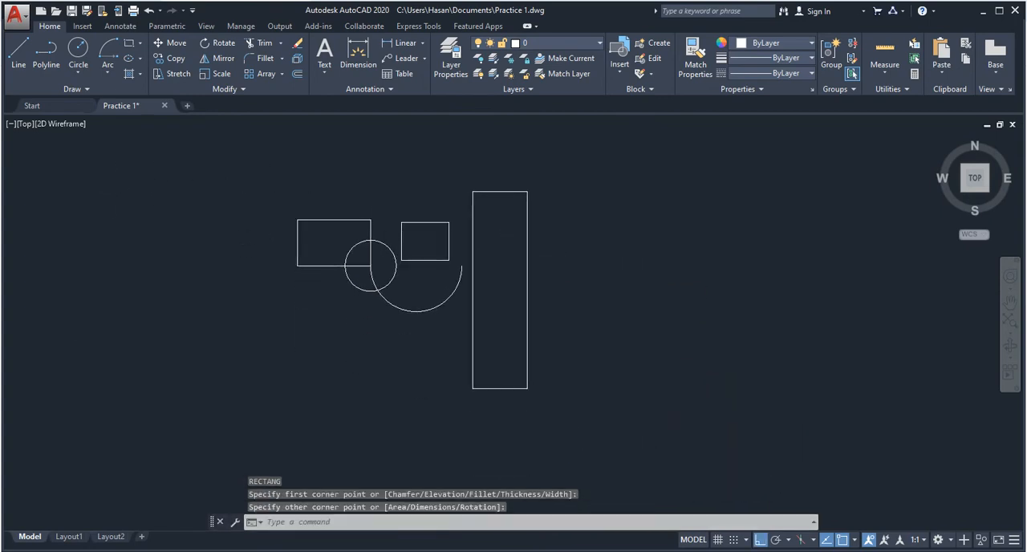
key(Escape)
key(Escape)
key(Escape)
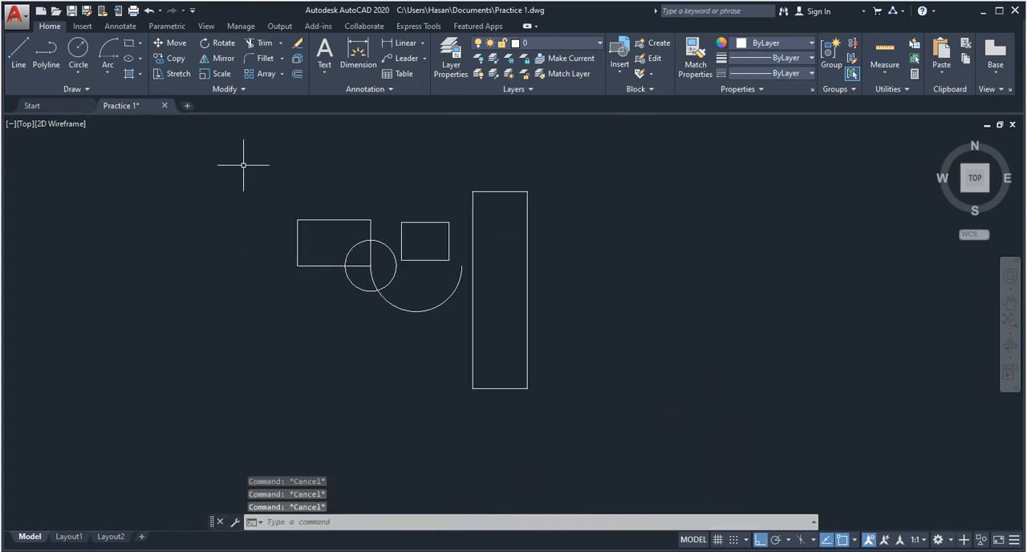
- Draw a horizontal ellipse with the Center method, centred right of the tall rectangle and overlapping its right edge
click(140, 61)
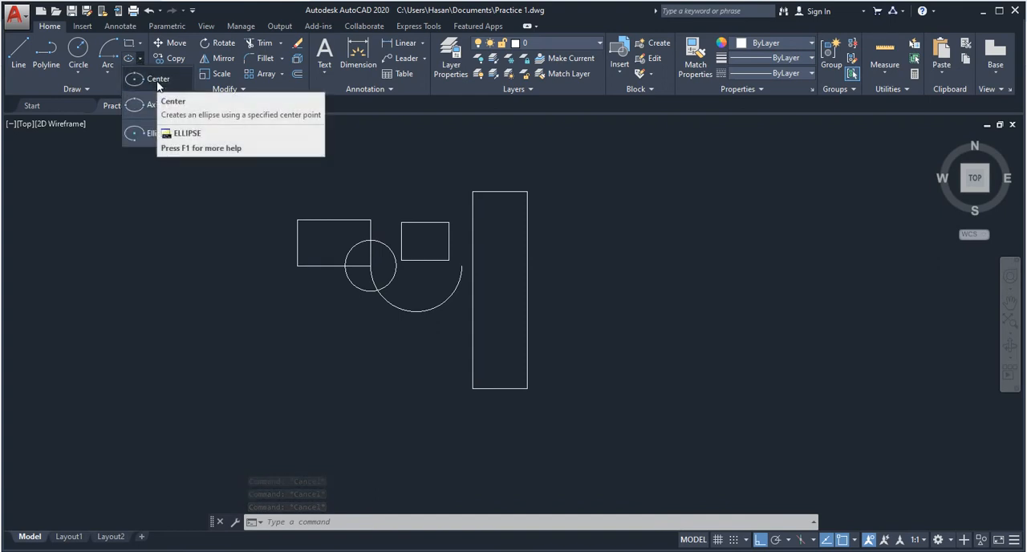
click(158, 80)
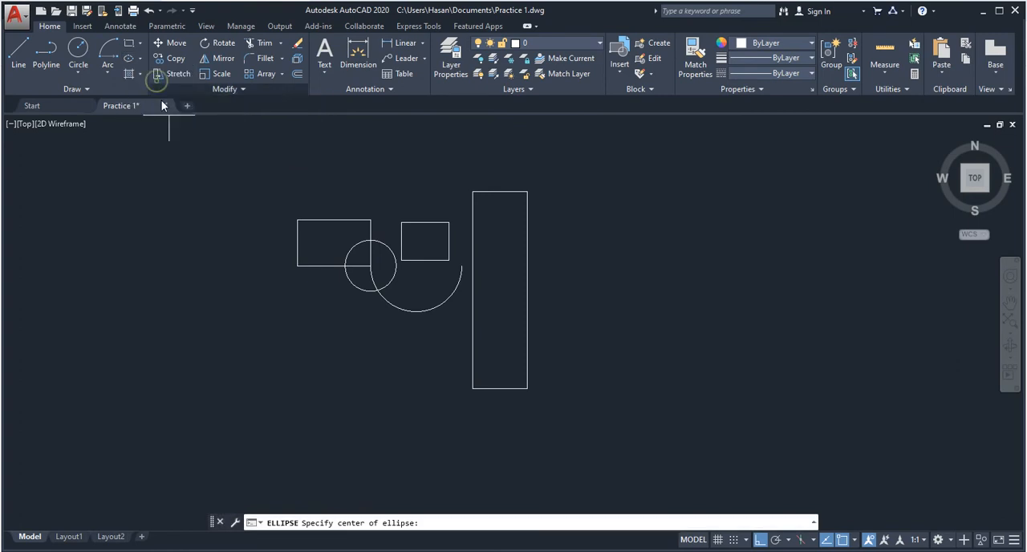
middle_drag(450, 297, 349, 327)
click(451, 296)
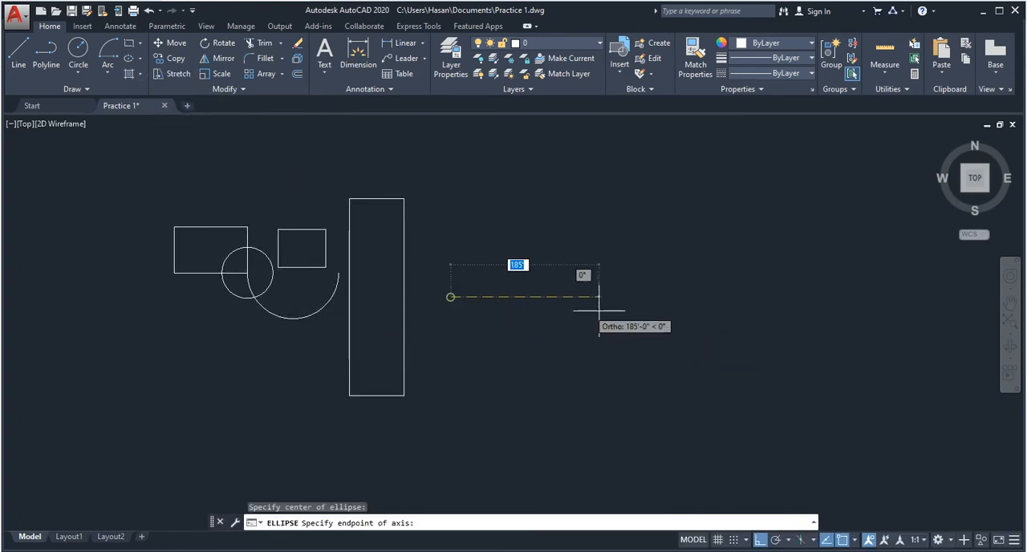
click(527, 296)
click(490, 301)
key(Escape)
key(Escape)
key(Escape)
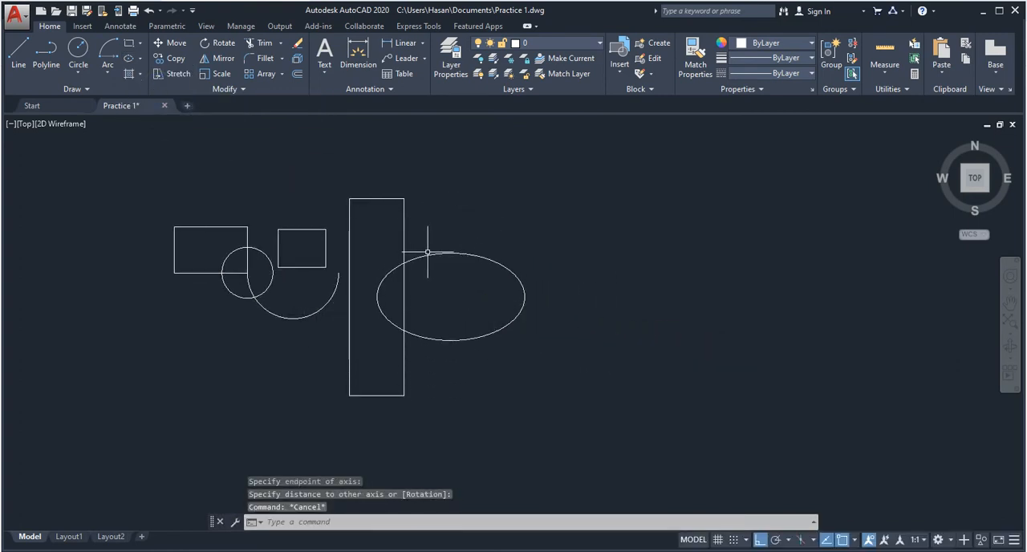
- Draw a tall vertical ellipse to the right of the first one, using two horizontal axis endpoints and a longer vertical half-axis
text(ellips)
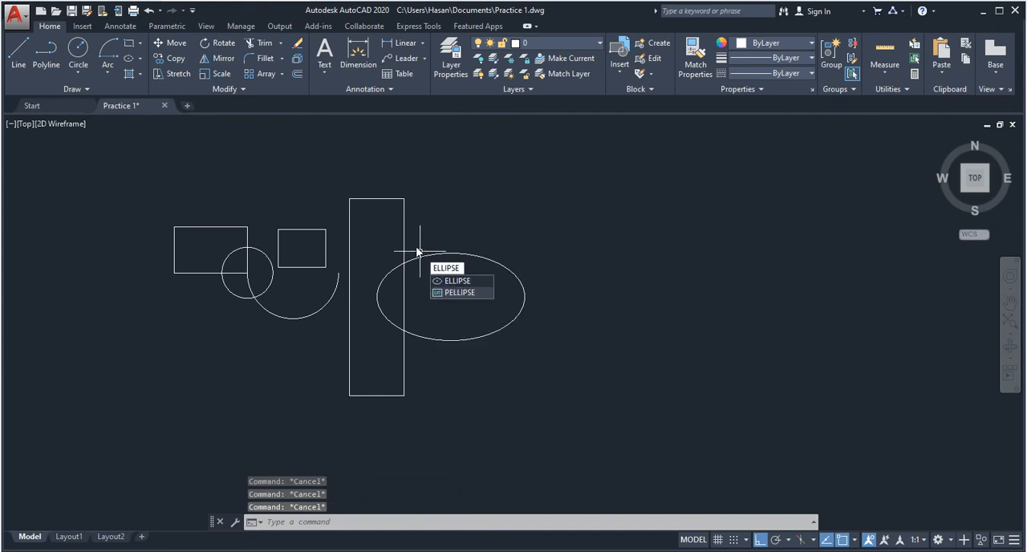
key(Return)
click(617, 302)
click(734, 327)
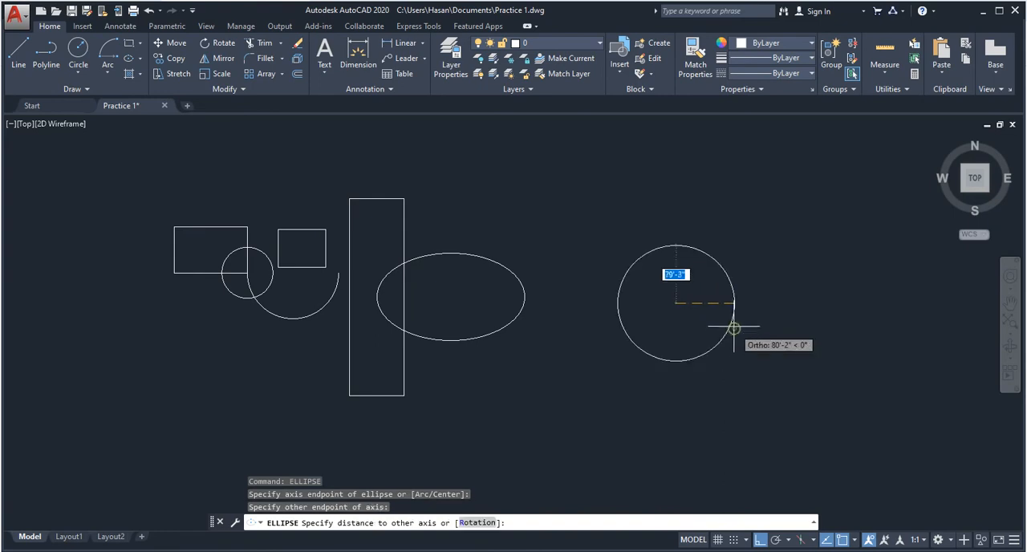
click(673, 484)
scroll(618, 178, down, 6)
middle_drag(464, 257, 451, 373)
- Save the drawing with all the new shapes
key(Escape)
key(Escape)
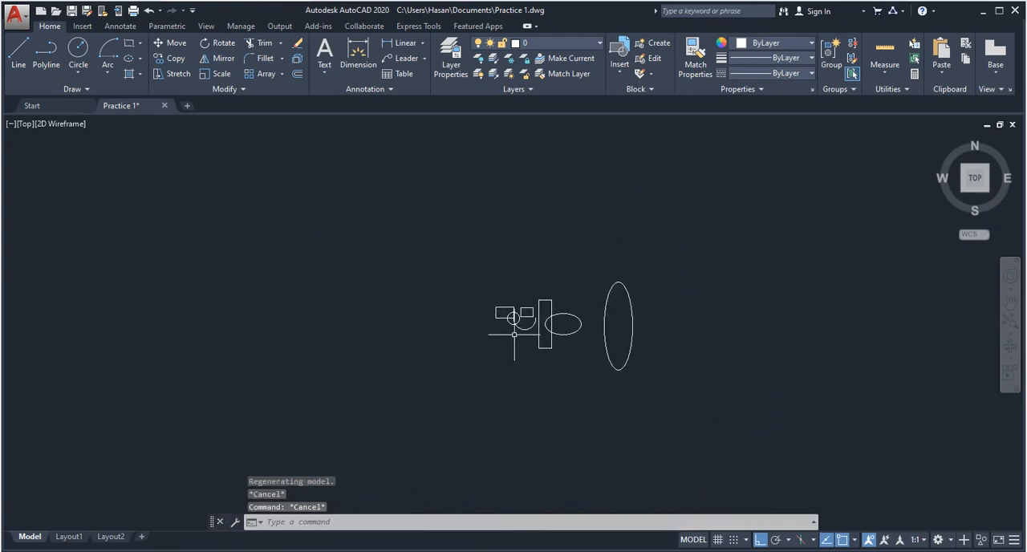
key(Escape)
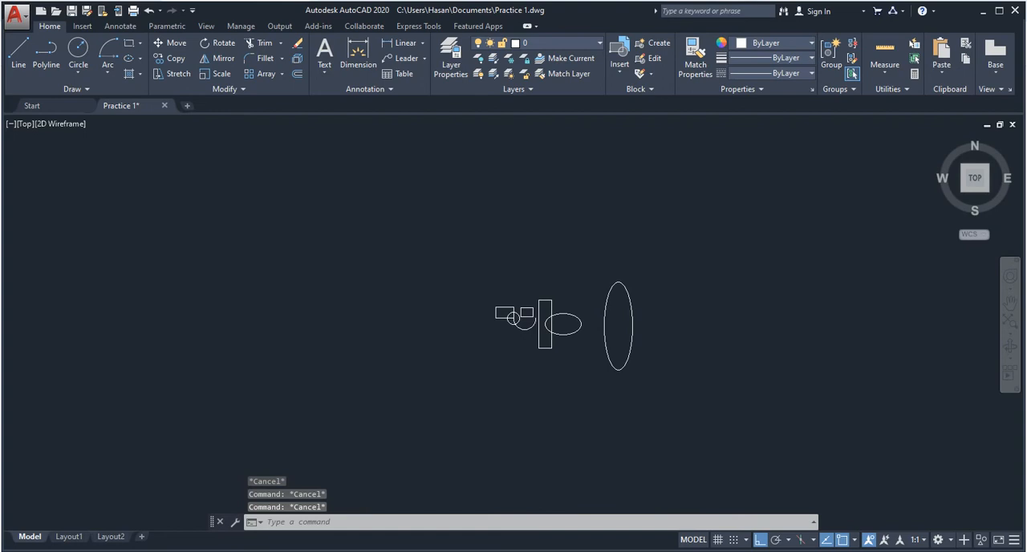
key(ctrl+s)
scroll(562, 329, up, 2)
scroll(515, 336, up, 6)
scroll(249, 278, down, 4)
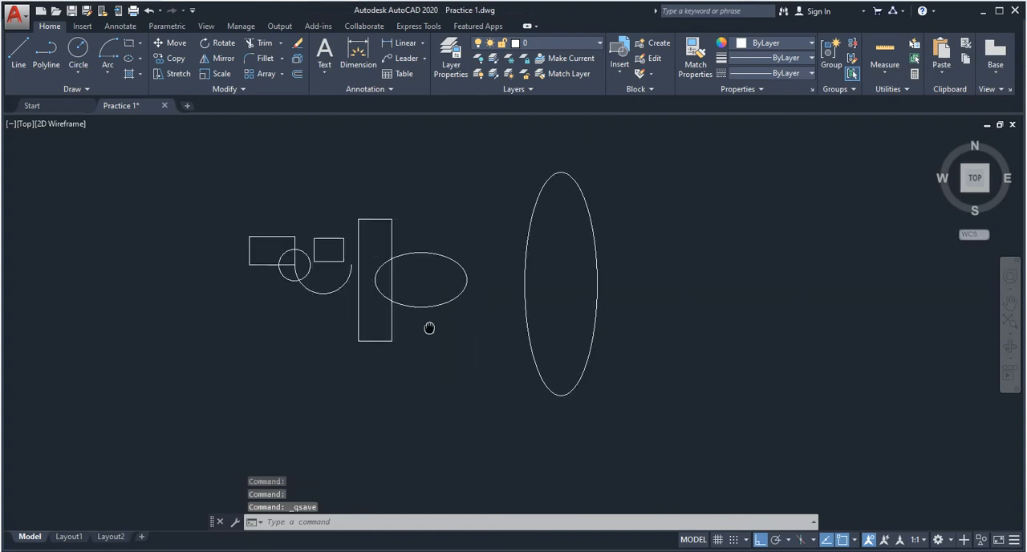
mouse_move(429, 327)
middle_down()
mouse_move(353, 372)
mouse_move(532, 397)
mouse_move(468, 399)
mouse_move(286, 366)
mouse_move(263, 349)
mouse_move(338, 363)
middle_up()
scroll(296, 329, up, 3)
middle_drag(492, 351, 351, 358)
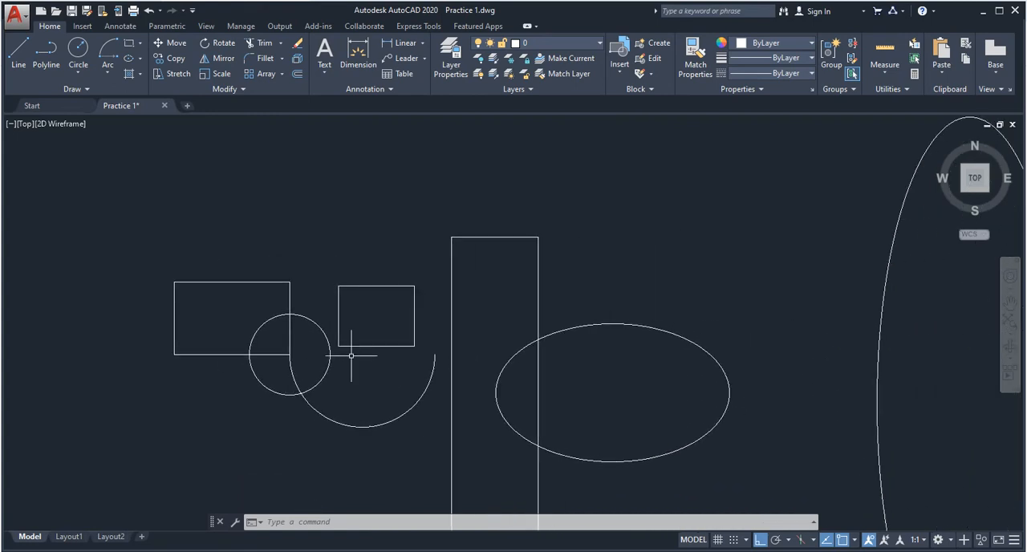
mouse_move(415, 451)
middle_down()
mouse_move(367, 429)
mouse_move(328, 345)
middle_up()
scroll(330, 344, down, 2)
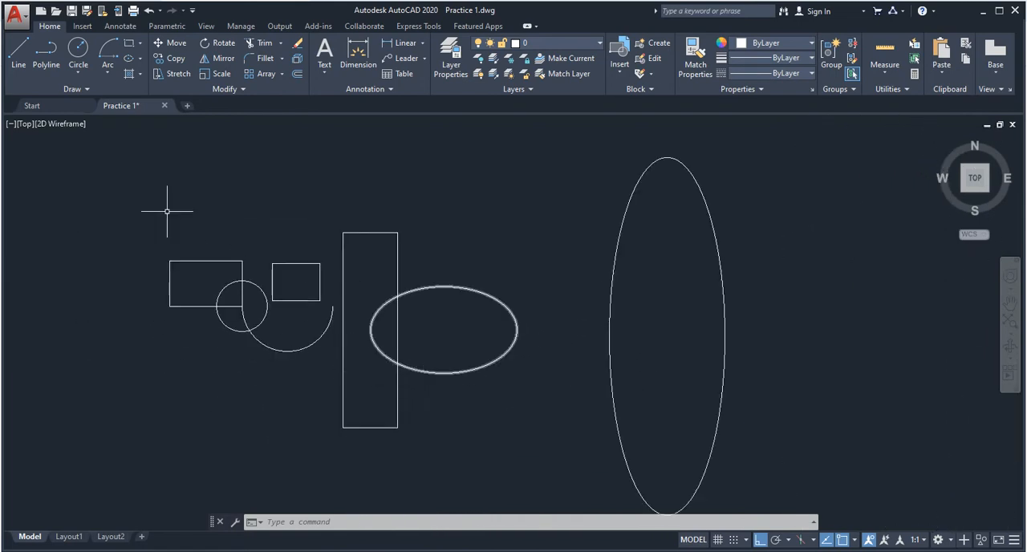
mouse_move(169, 229)
middle_down()
mouse_move(179, 243)
mouse_move(308, 226)
middle_up()
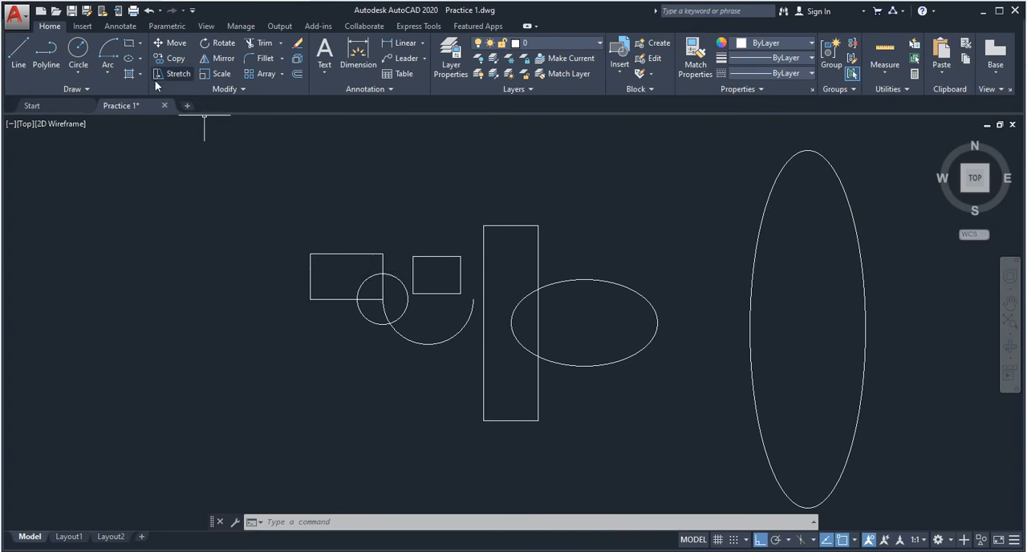
click(107, 73)
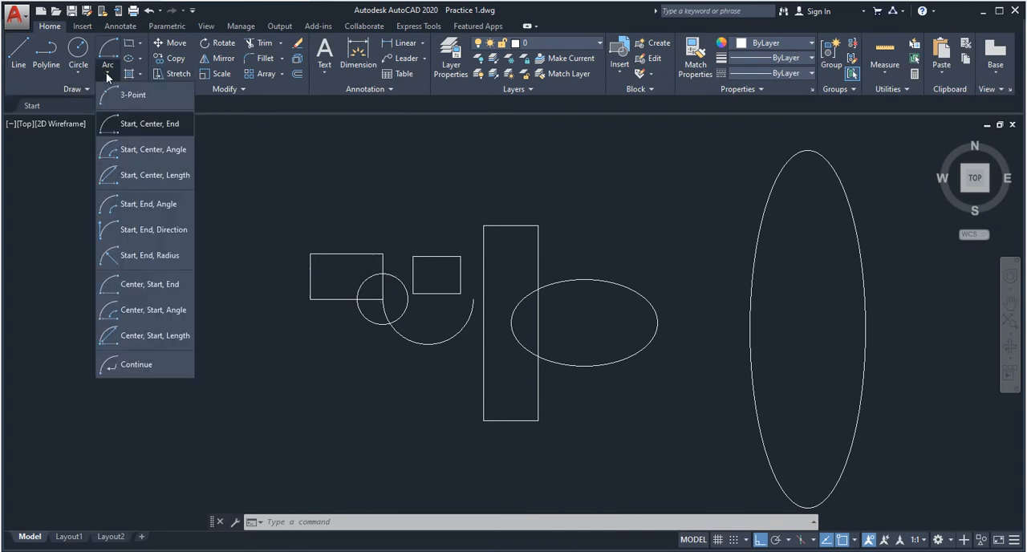
click(77, 74)
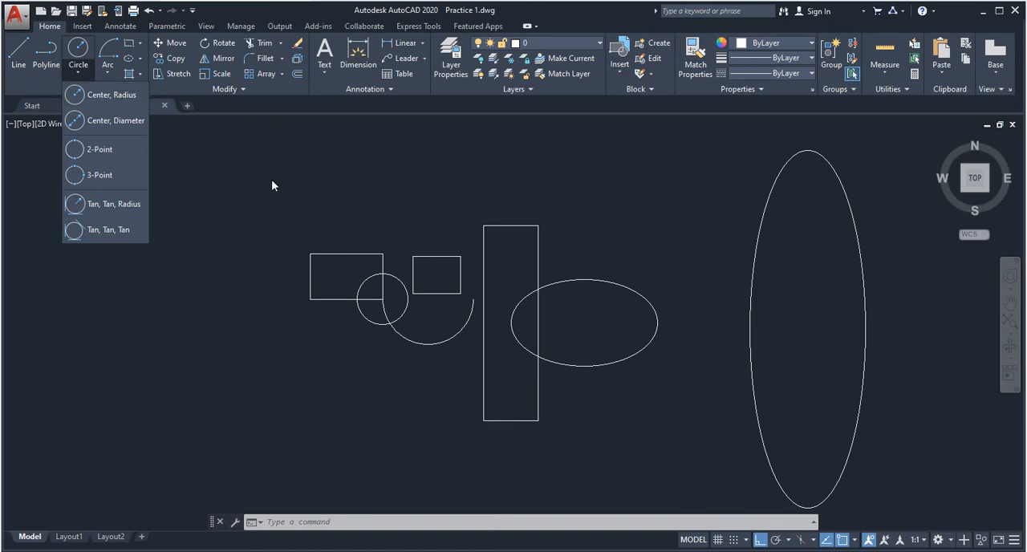
click(266, 199)
middle_drag(412, 214, 326, 230)
scroll(267, 288, up, 4)
scroll(252, 276, down, 3)
scroll(319, 305, down, 2)
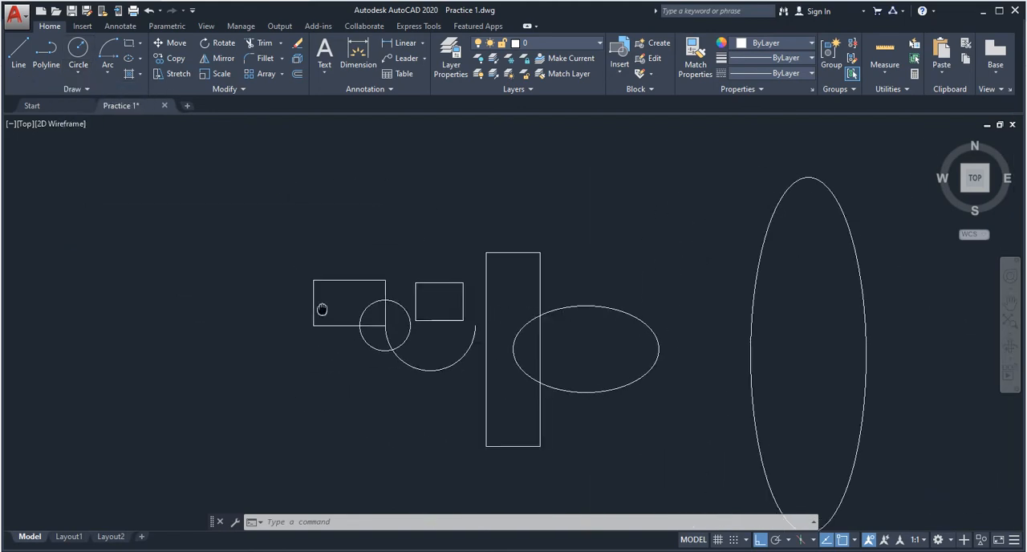
scroll(325, 305, up, 6)
scroll(308, 242, down, 2)
scroll(302, 265, down, 2)
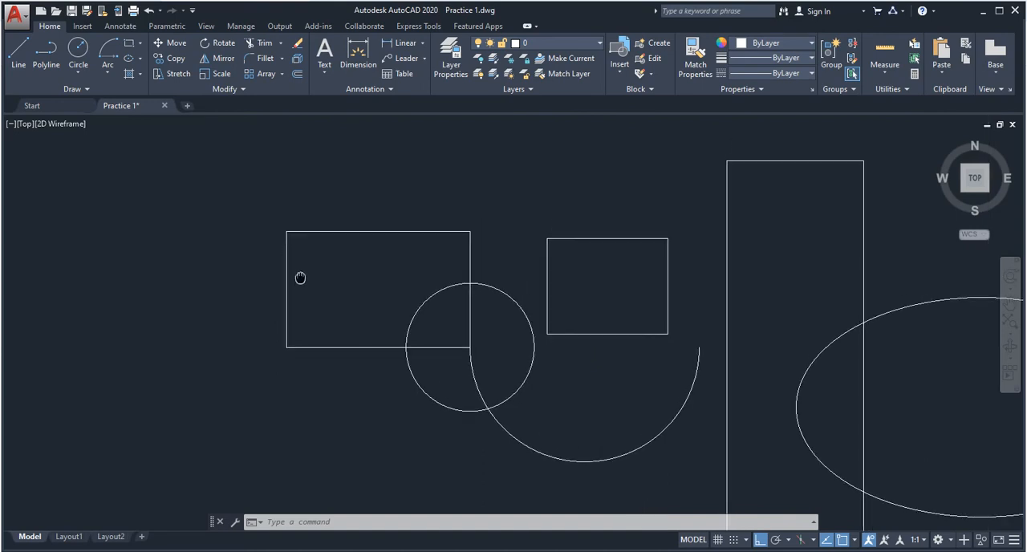
scroll(313, 313, up, 5)
scroll(341, 298, down, 2)
middle_drag(344, 299, 280, 318)
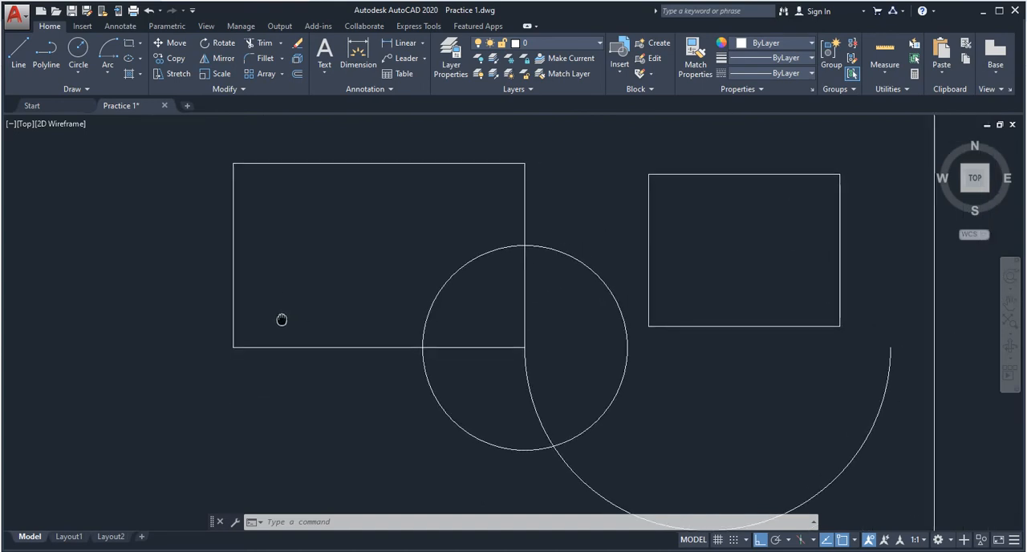
scroll(281, 353, up, 2)
scroll(291, 350, down, 2)
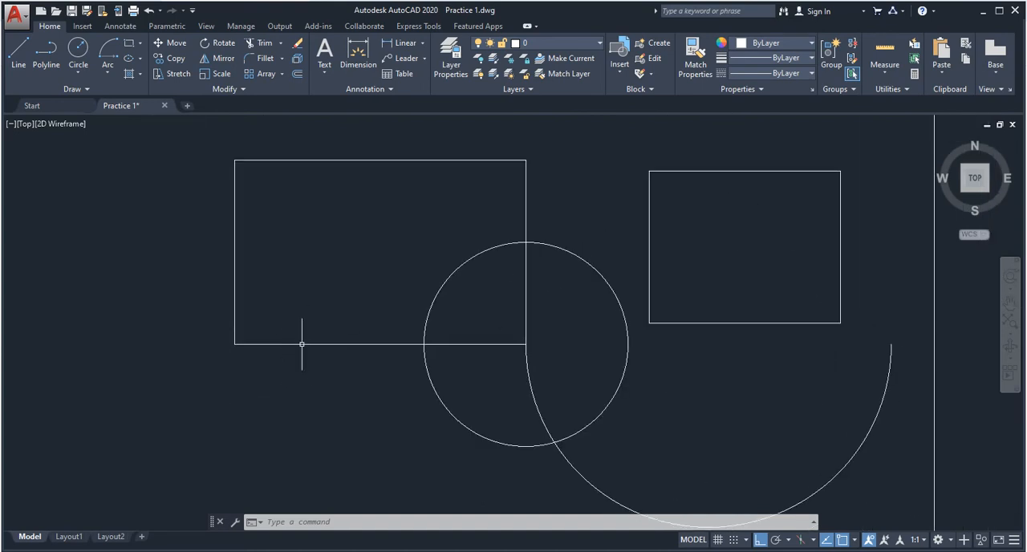
scroll(303, 342, up, 2)
middle_drag(319, 320, 282, 330)
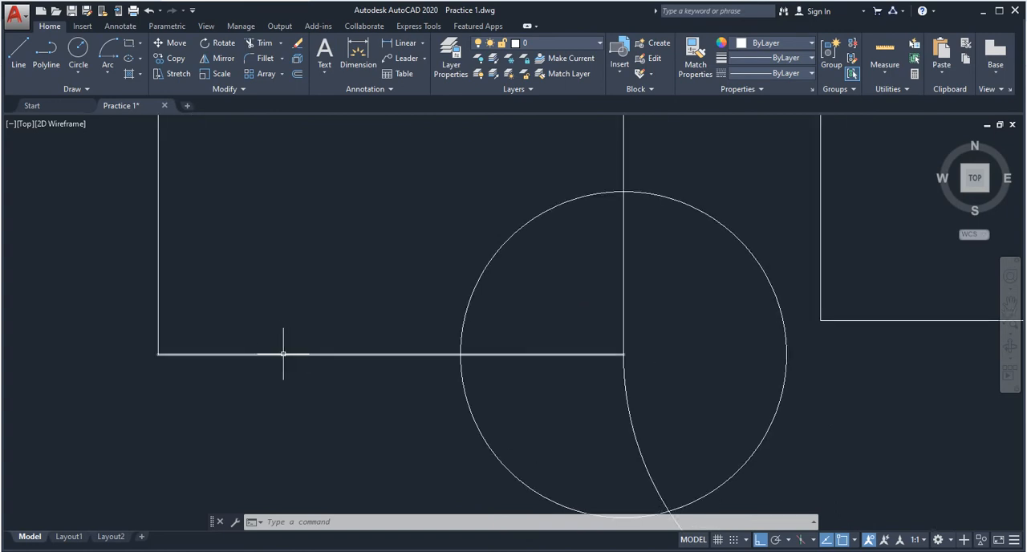
scroll(287, 348, up, 2)
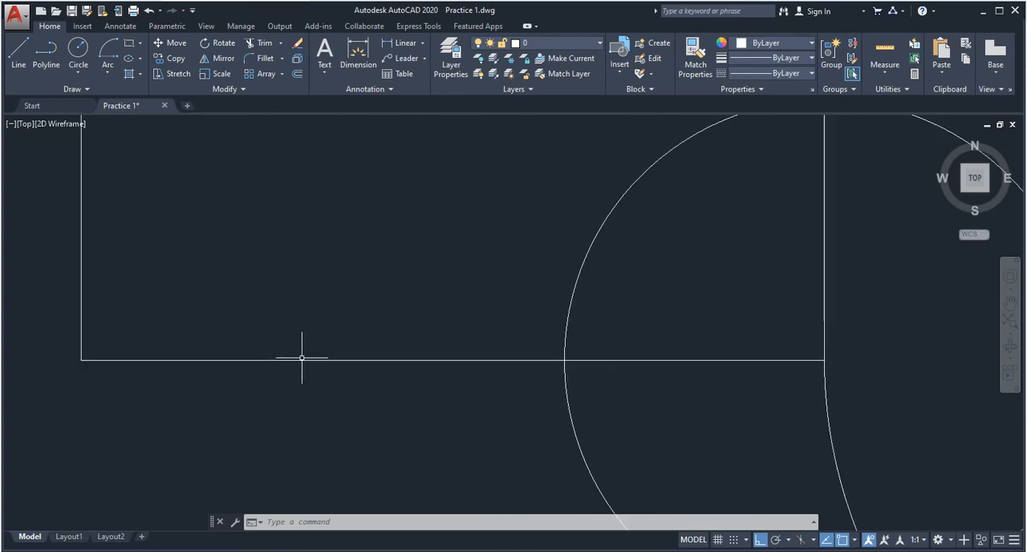
click(301, 359)
key(Escape)
key(Escape)
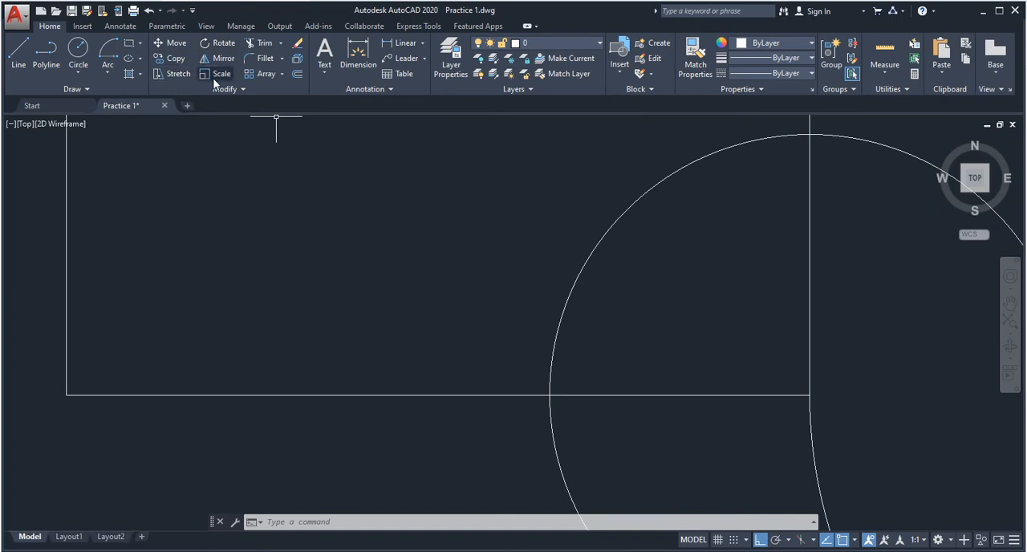
click(282, 73)
- Offset all four sides of the large left rectangle inward by 10 inches
scroll(440, 295, down, 5)
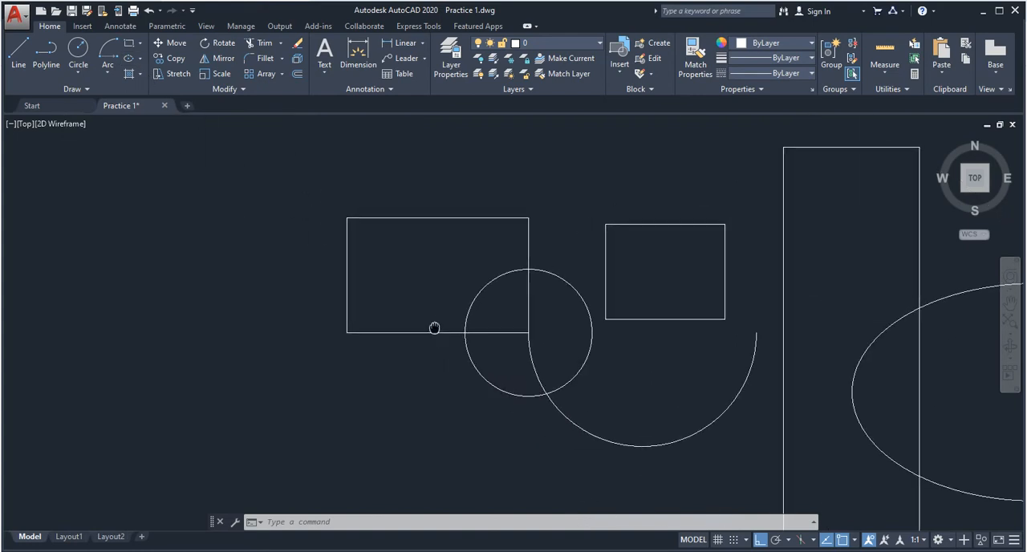
scroll(433, 325, up, 5)
key(Escape)
key(Escape)
middle_drag(333, 356, 297, 342)
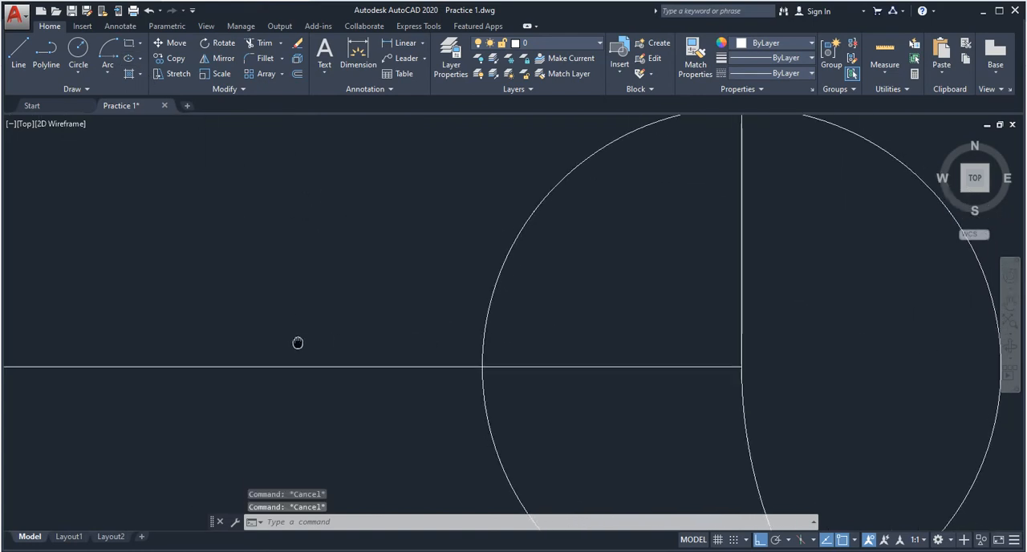
key(Escape)
text(o)
key(Return)
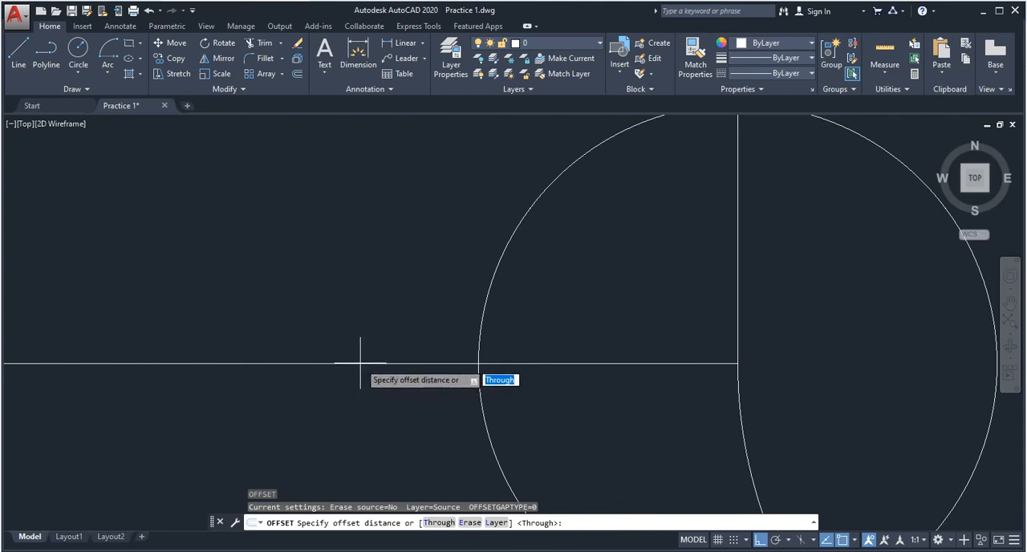
text(10)
key(Return)
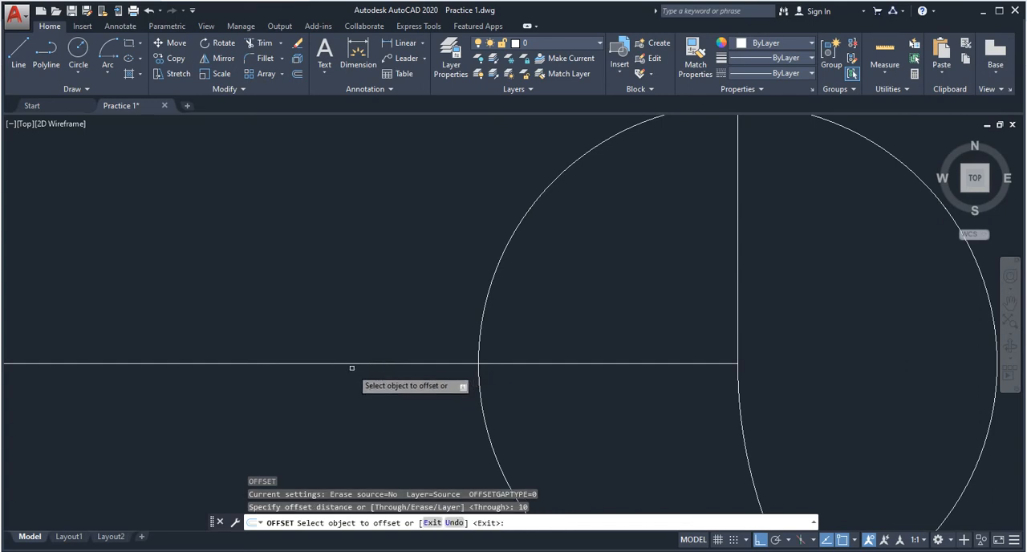
click(351, 363)
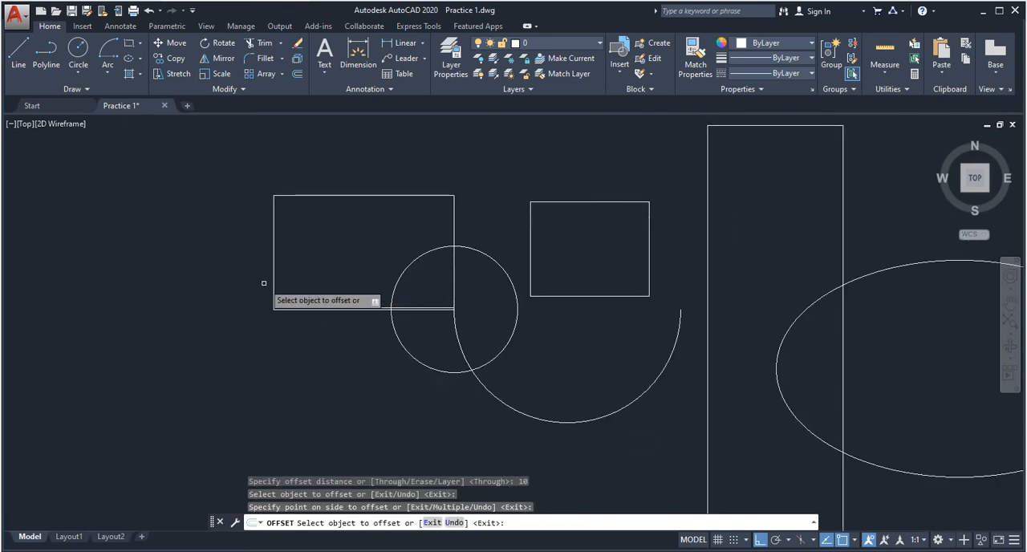
click(273, 281)
click(310, 272)
scroll(259, 328, up, 10)
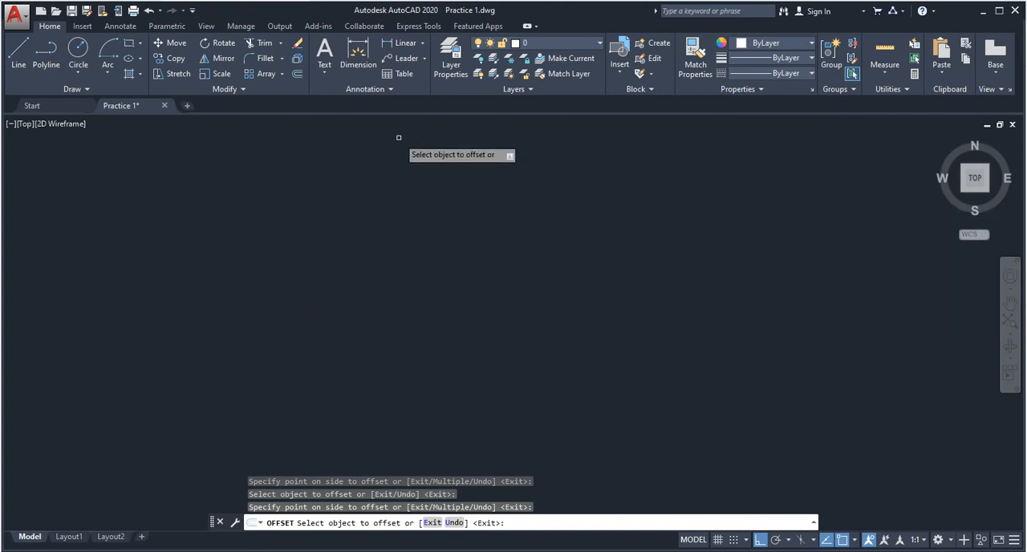
middle_drag(399, 137, 261, 417)
scroll(353, 344, up, 8)
middle_drag(353, 344, 320, 387)
key(Escape)
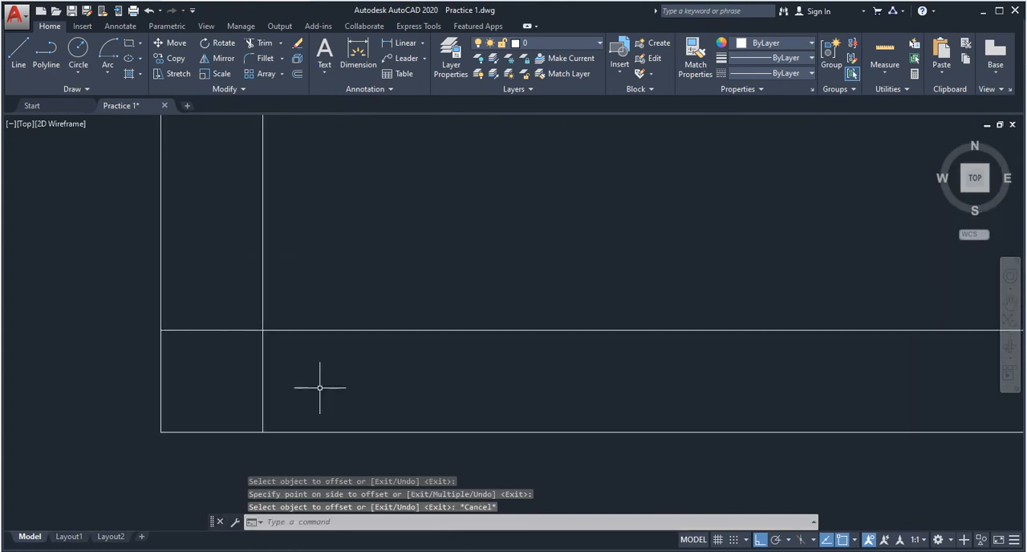
- Trim the overlapping ends of the two inner lines at the double-lined rectangle's lower-left corner, using all objects as cutting edges
scroll(232, 369, down, 4)
scroll(248, 368, up, 4)
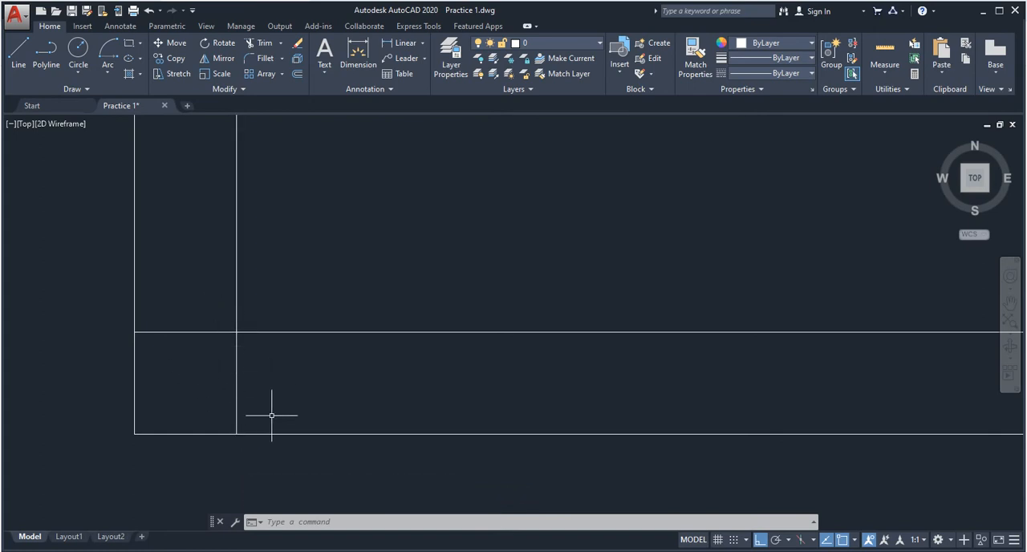
middle_drag(245, 372, 292, 334)
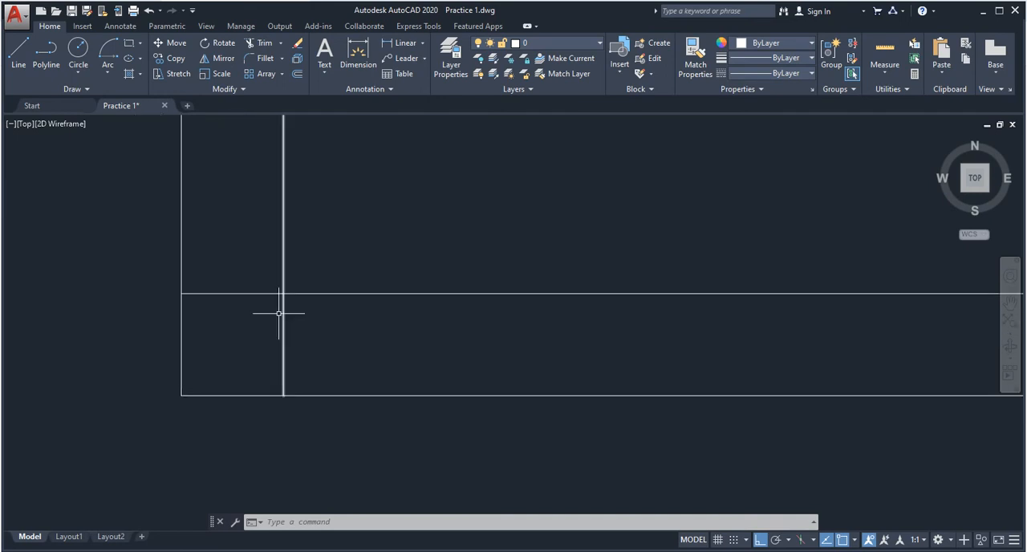
middle_drag(330, 250, 317, 302)
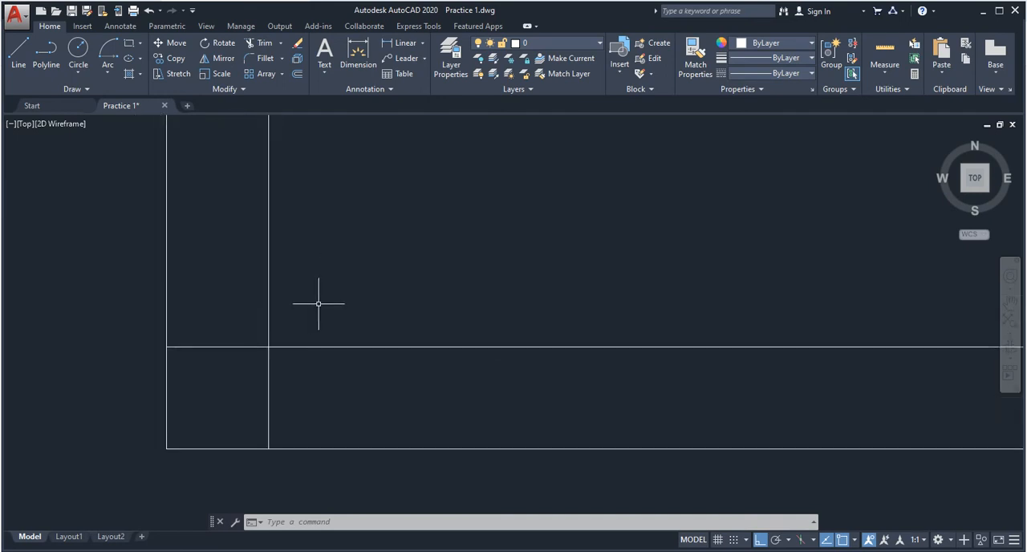
text(TR)
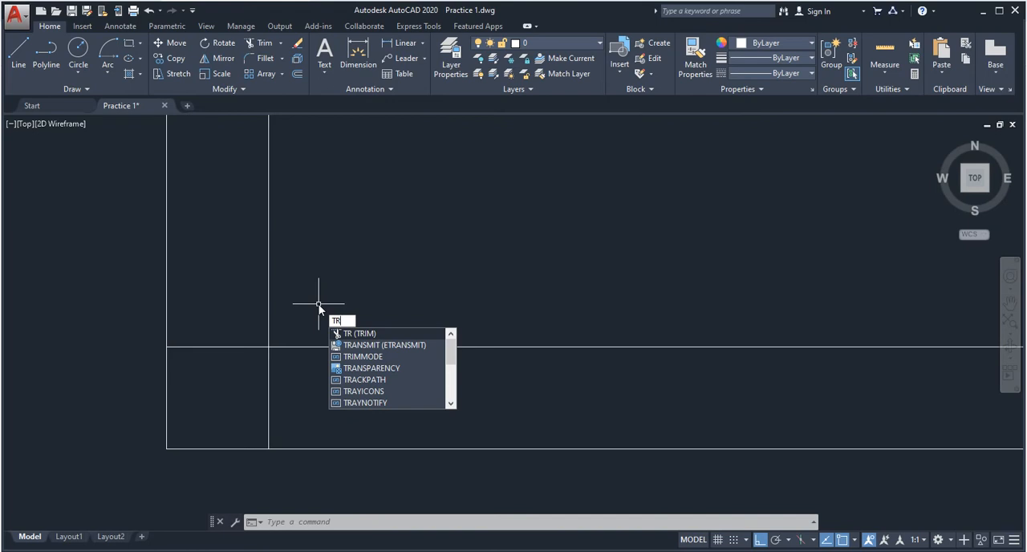
key(Return)
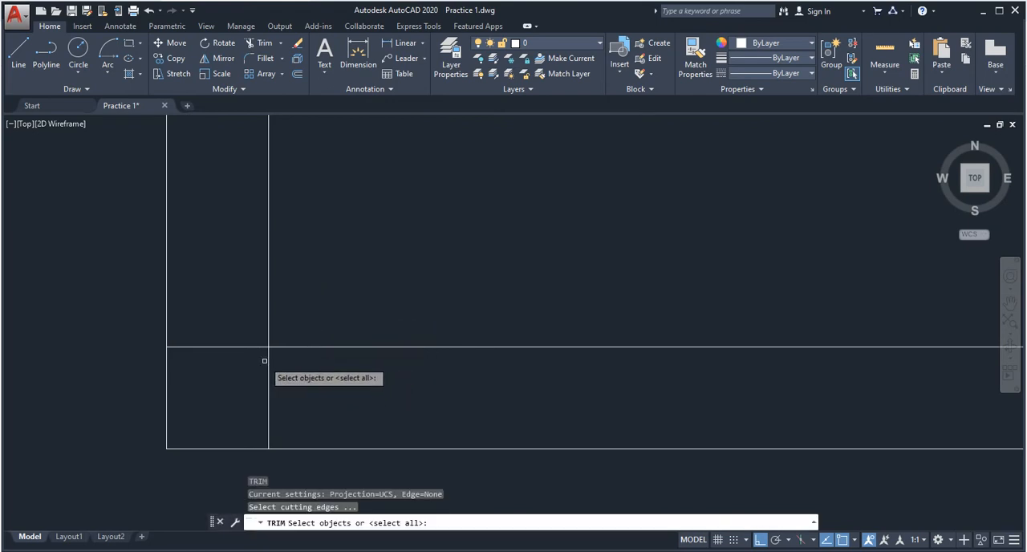
key(Return)
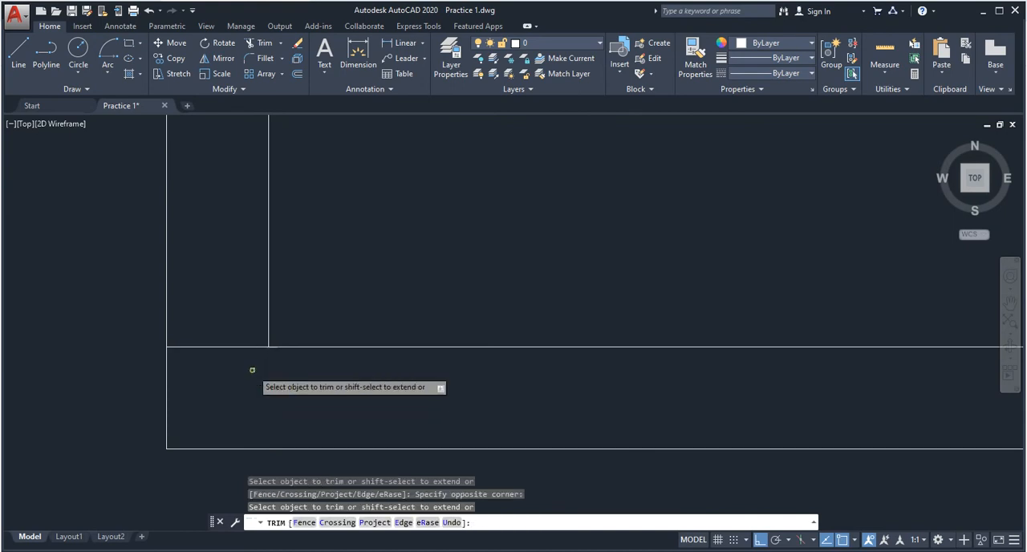
click(260, 351)
click(227, 303)
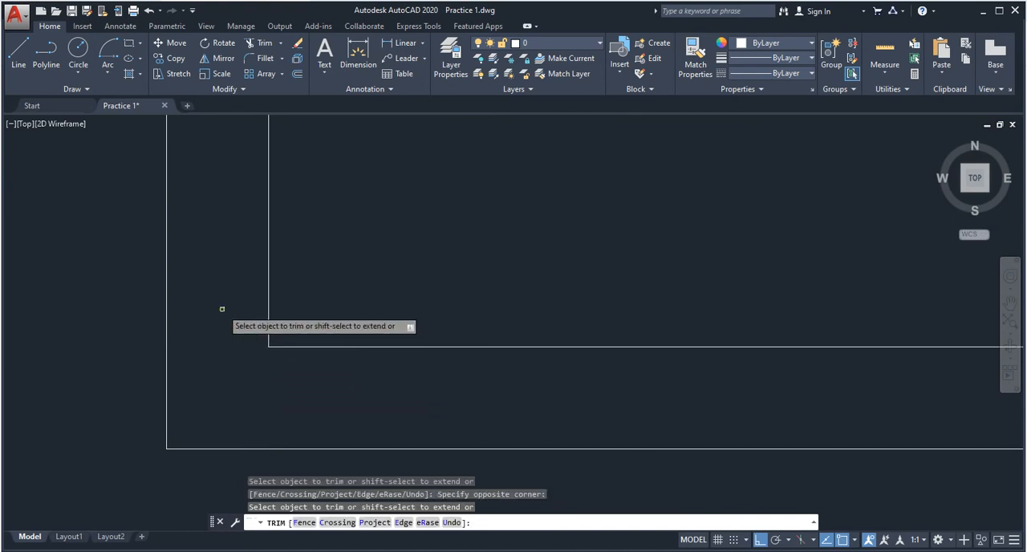
- Trim the protruding inner line ends at the rectangle's remaining corners, including the lower-right one, and end the trimming
scroll(291, 337, down, 6)
scroll(537, 357, up, 2)
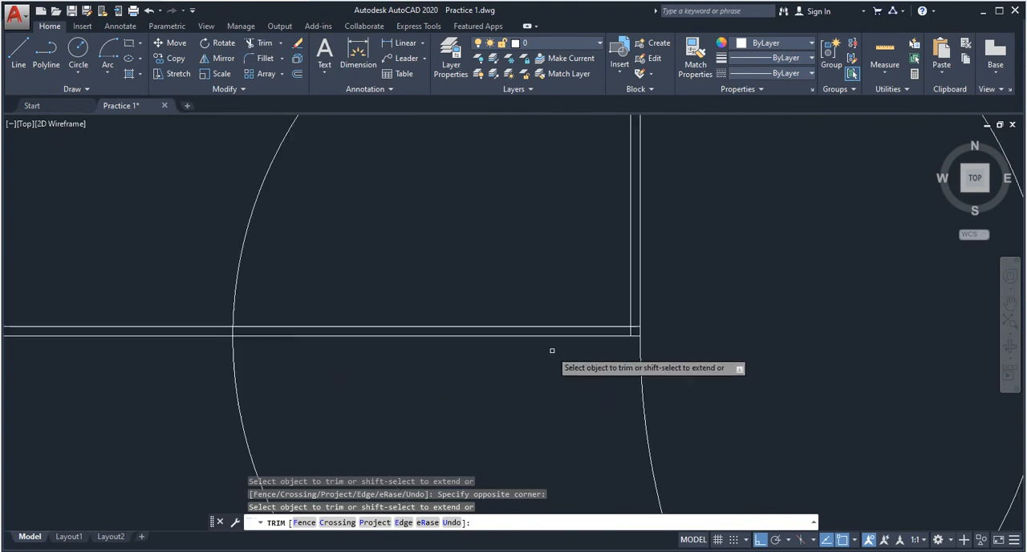
scroll(666, 329, up, 4)
click(461, 353)
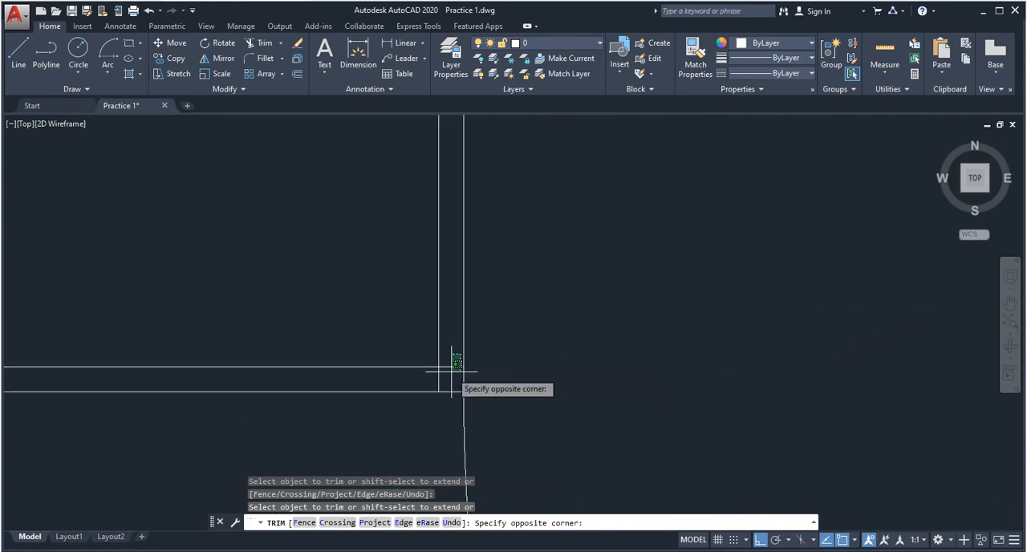
click(456, 376)
scroll(446, 390, down, 5)
key(Escape)
key(Escape)
key(Escape)
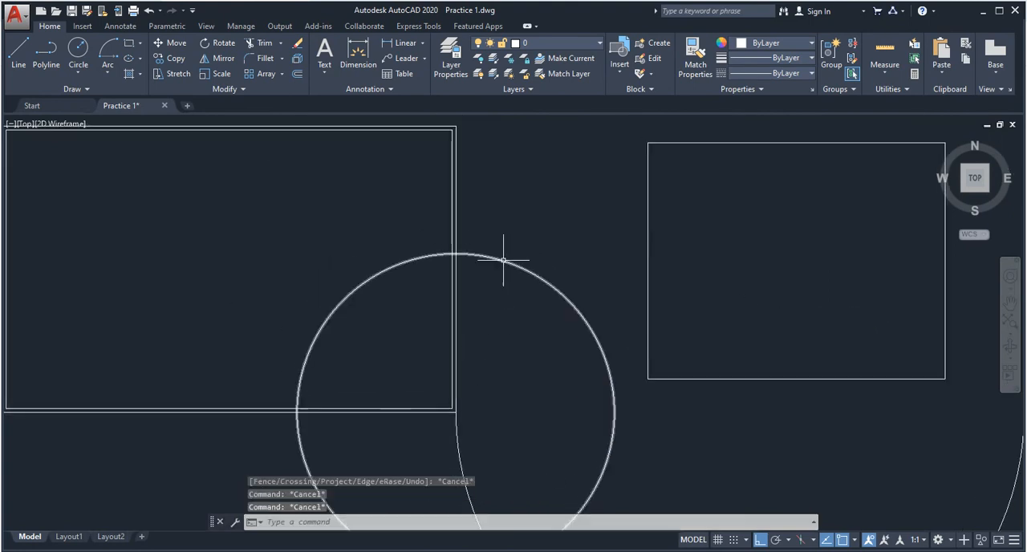
- Offset the circle at the rectangle's lower-right corner inward by 20 inches
text(o)
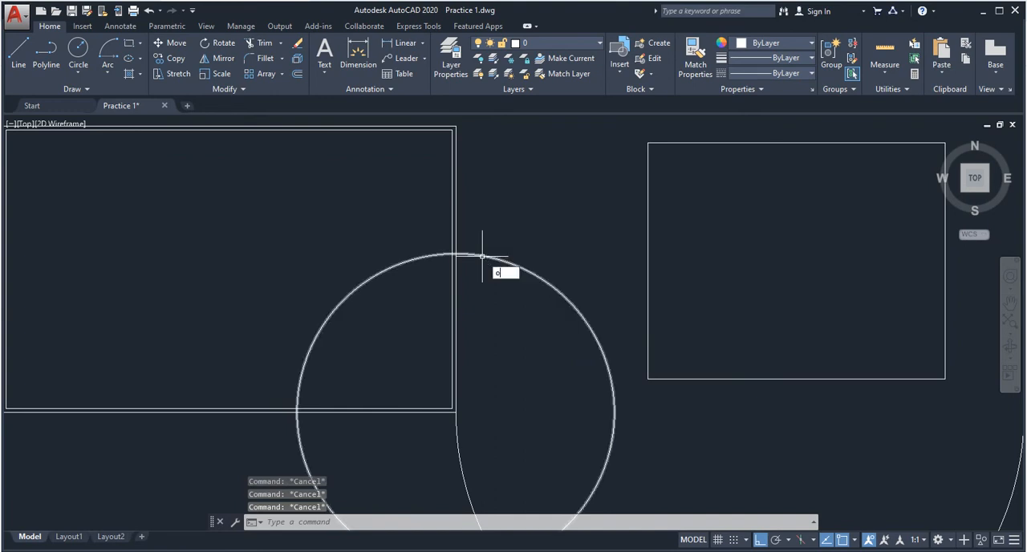
key(Return)
text(1)
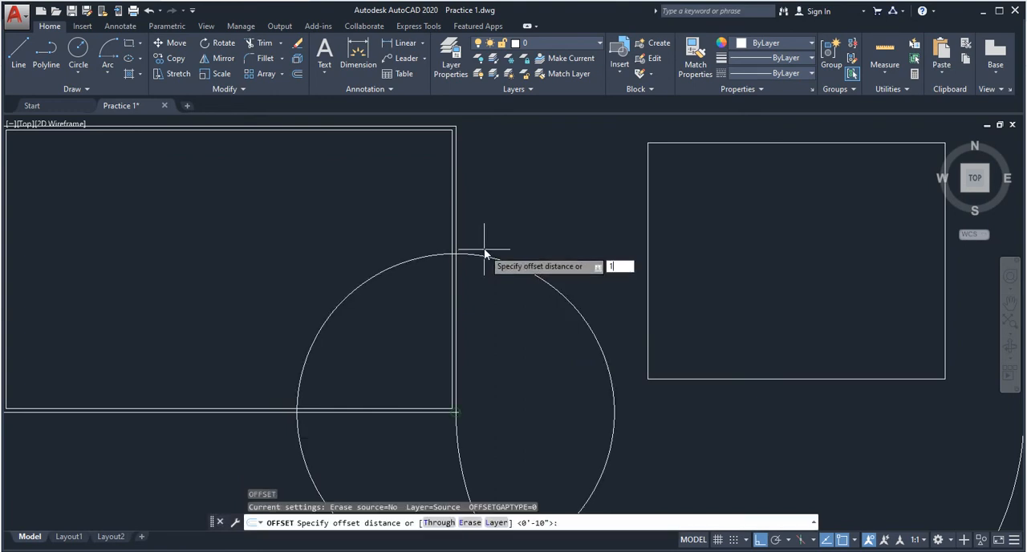
key(Return)
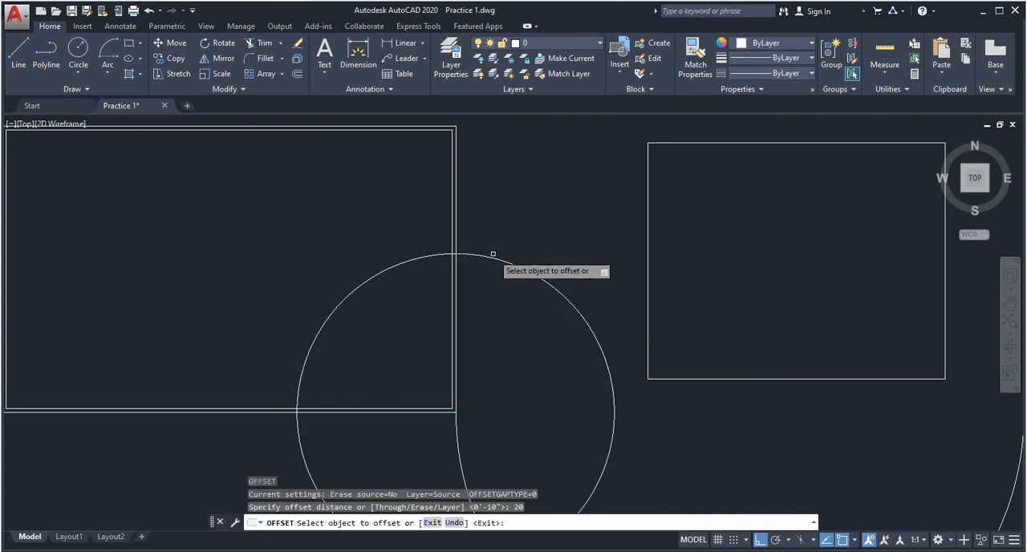
click(491, 257)
click(498, 324)
scroll(498, 323, up, 2)
key(Escape)
scroll(434, 269, up, 5)
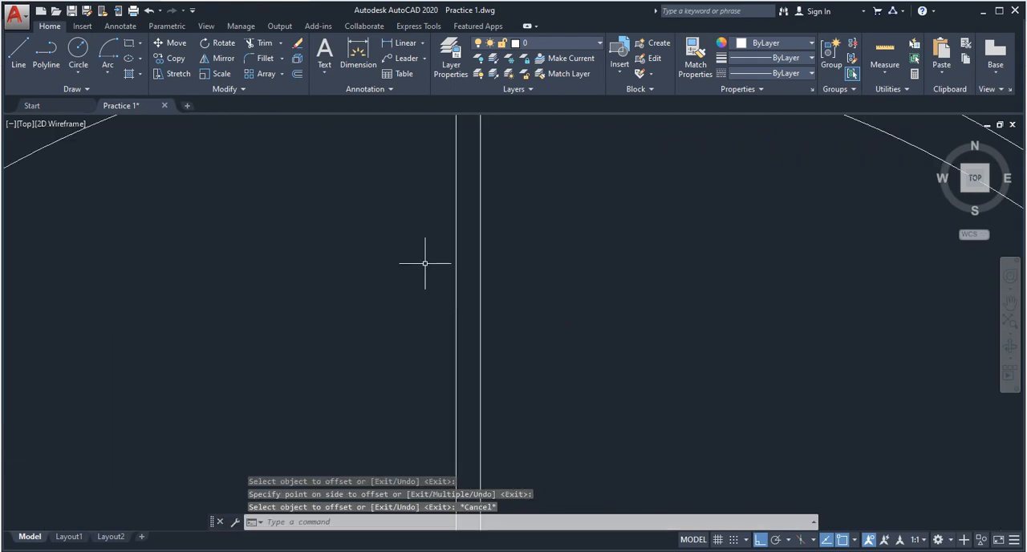
key(Escape)
key(Escape)
key(Escape)
- Trim the rectangle's right double line and the two concentric circles into an open crossing at the top of the circles
text(t)
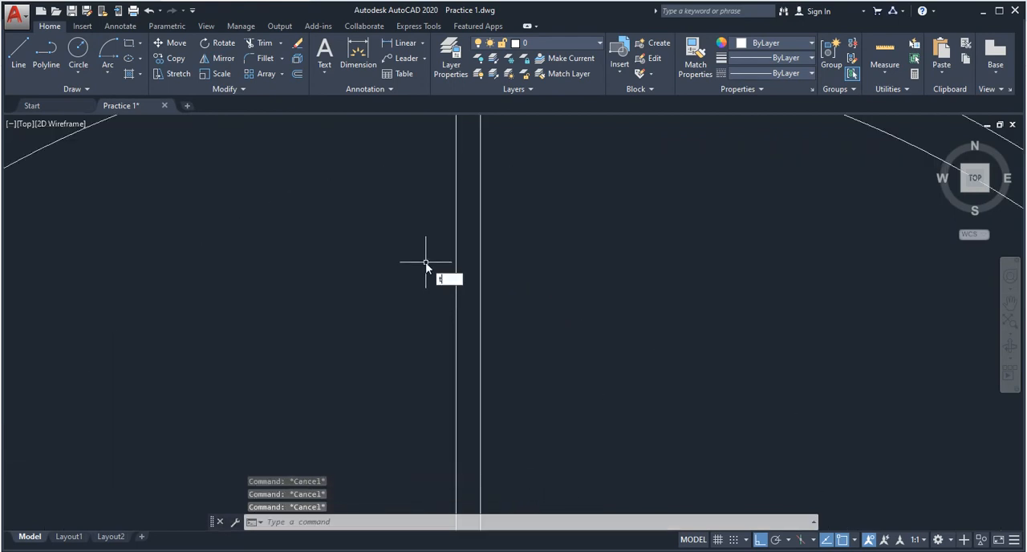
text(r)
key(Return)
key(Return)
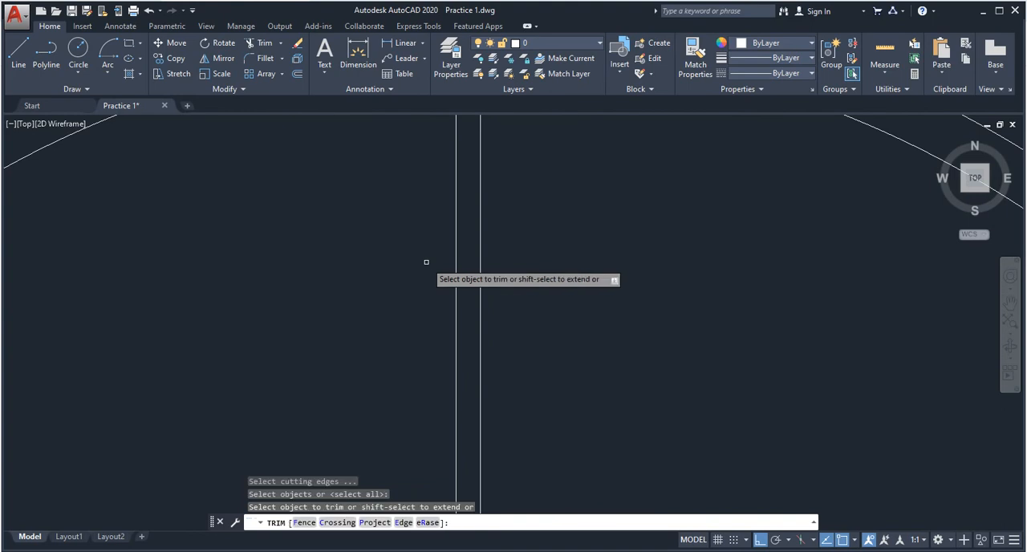
middle_drag(470, 288, 466, 479)
middle_drag(486, 320, 477, 518)
scroll(459, 475, up, 4)
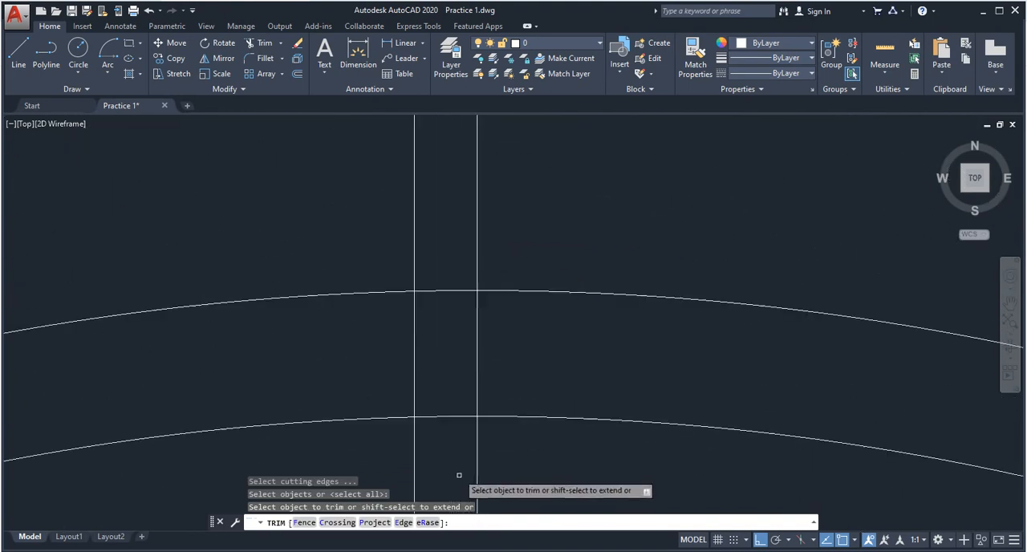
click(459, 474)
click(459, 250)
click(547, 370)
click(288, 330)
scroll(308, 330, down, 4)
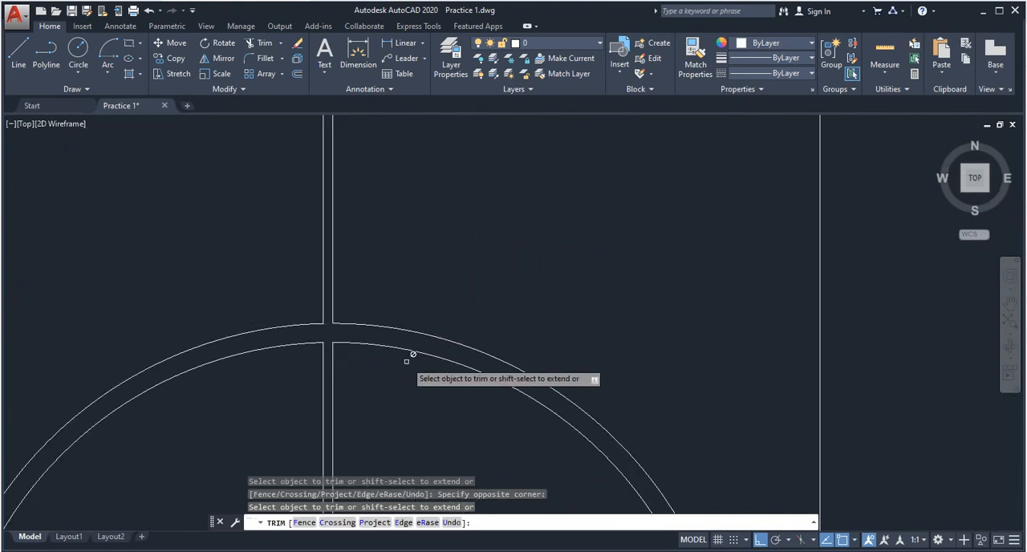
- Trim the concentric circles and the rectangle's bottom double line into an open crossing at the circles' left side
middle_drag(365, 414, 461, 126)
scroll(460, 127, down, 3)
scroll(346, 197, up, 3)
scroll(393, 213, up, 5)
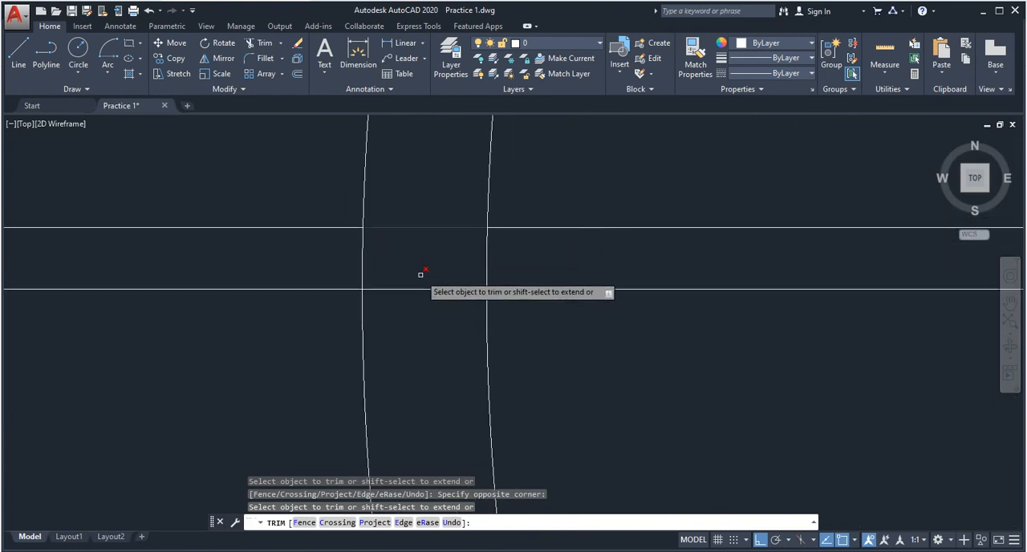
scroll(263, 250, down, 6)
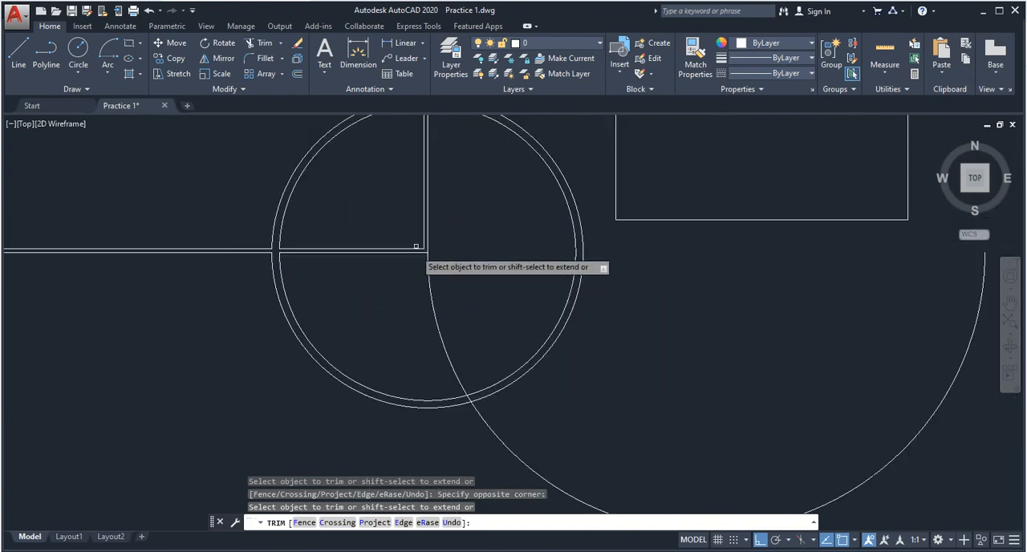
- Trim the large arc where it passes between the two concentric circles at their lower right
scroll(434, 242, up, 2)
scroll(452, 277, down, 3)
scroll(474, 375, up, 4)
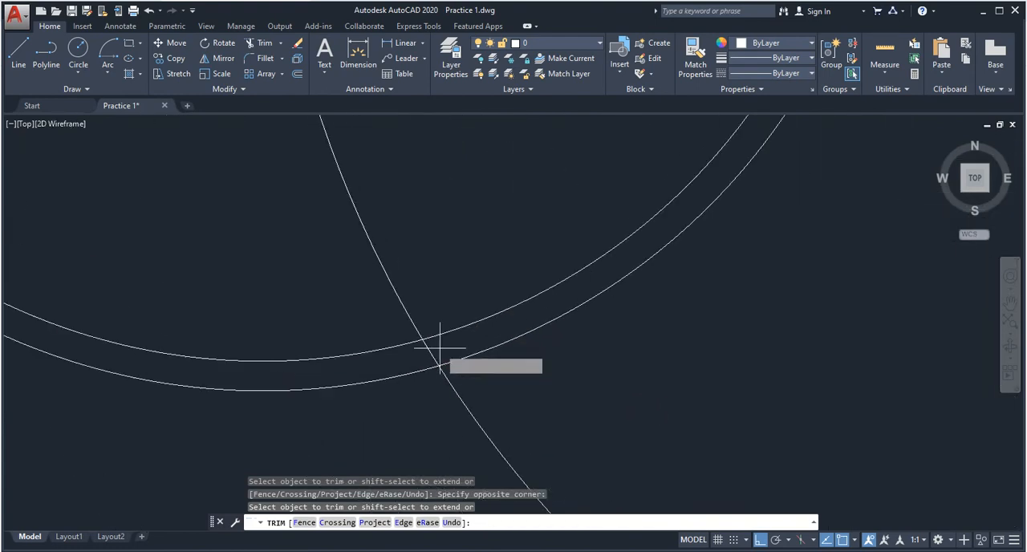
scroll(417, 348, down, 3)
click(414, 280)
click(360, 310)
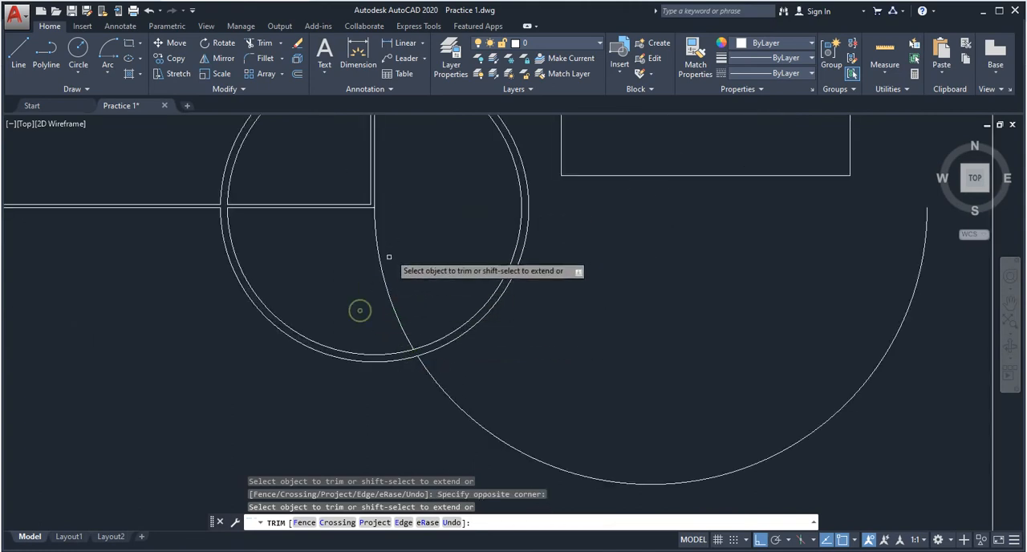
- Delete the leftover arc piece inside the inner circle and save the drawing
scroll(393, 220, up, 5)
key(Escape)
click(350, 262)
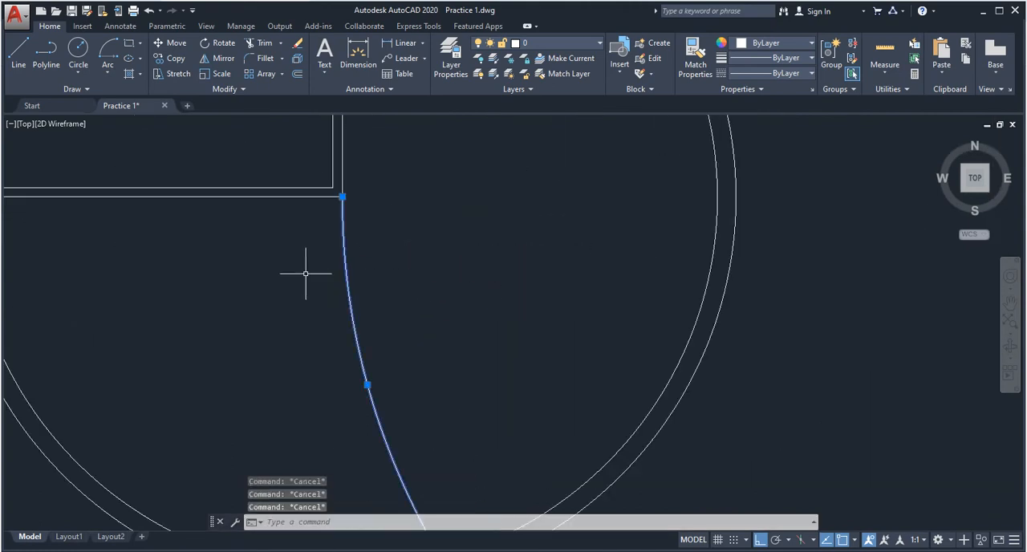
key(Delete)
key(ctrl+s)
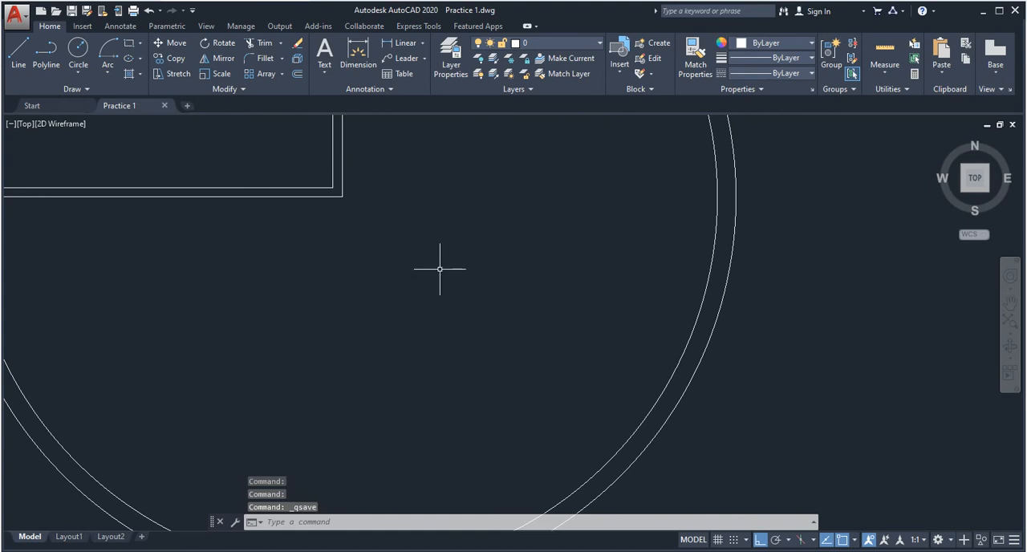
scroll(440, 269, down, 5)
mouse_move(509, 230)
middle_down()
mouse_move(500, 264)
mouse_move(436, 259)
mouse_move(408, 271)
middle_up()
middle_drag(273, 257, 427, 264)
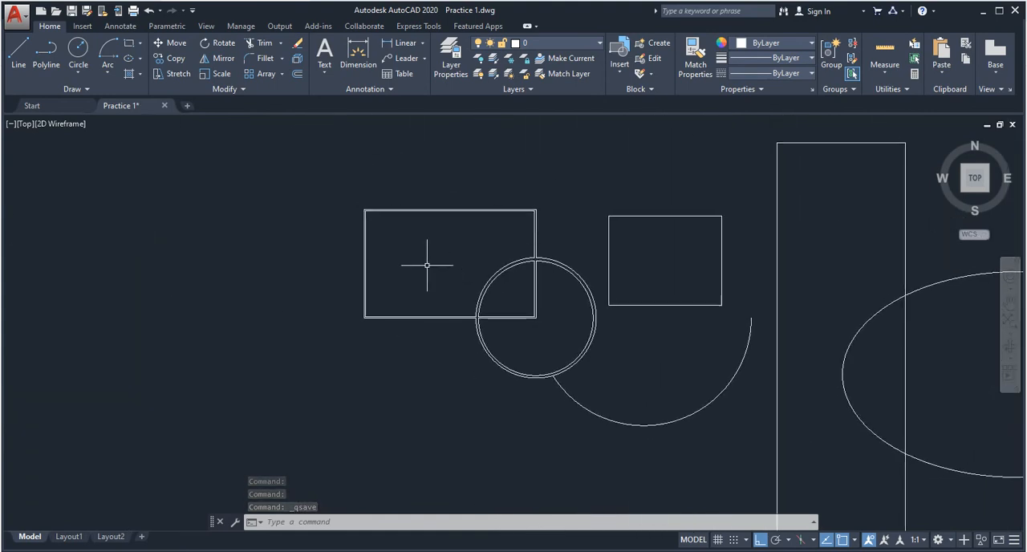
scroll(502, 300, up, 2)
middle_drag(463, 303, 422, 300)
middle_drag(349, 303, 366, 331)
key(Escape)
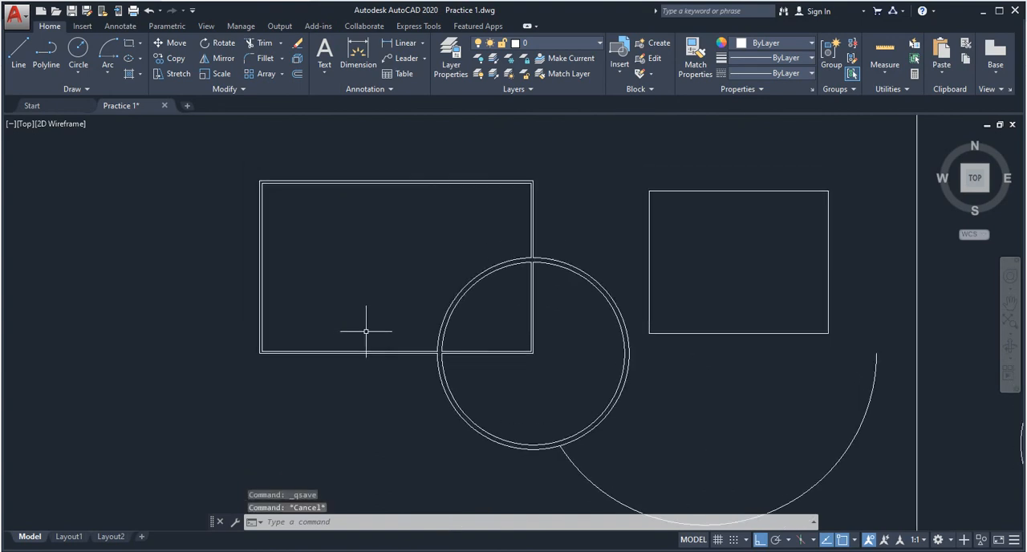
key(Escape)
middle_drag(523, 315, 378, 319)
click(495, 199)
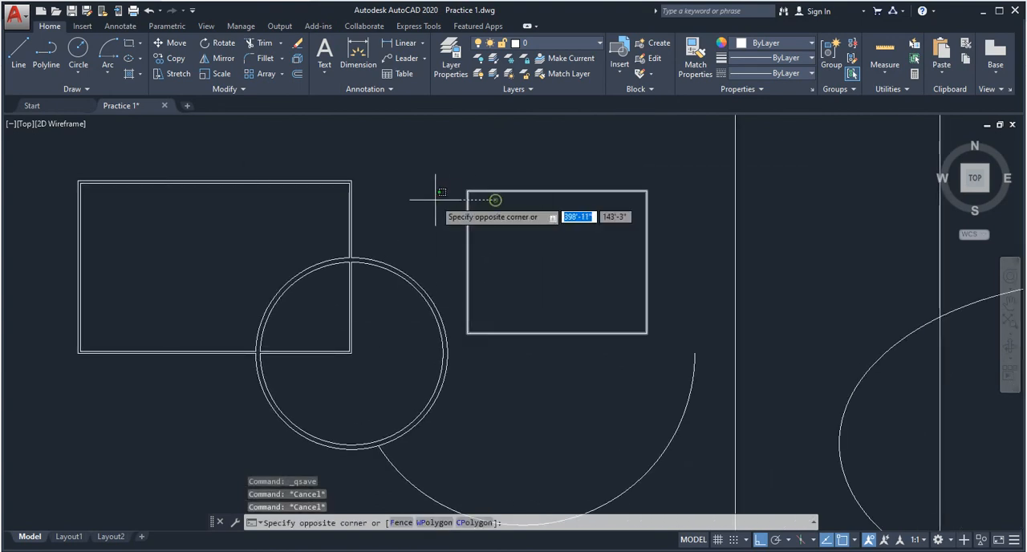
key(Escape)
click(468, 213)
key(Escape)
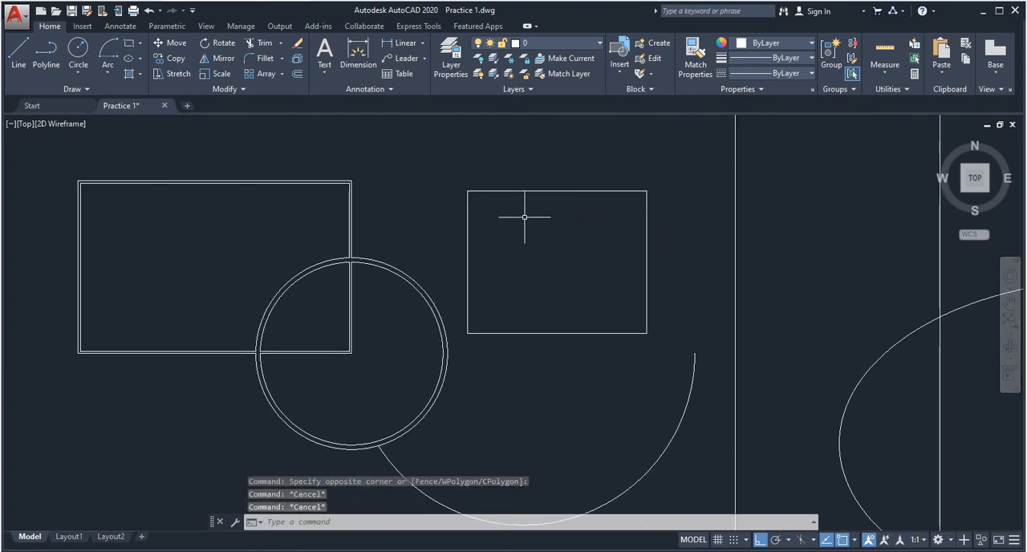
click(525, 217)
click(457, 199)
key(Escape)
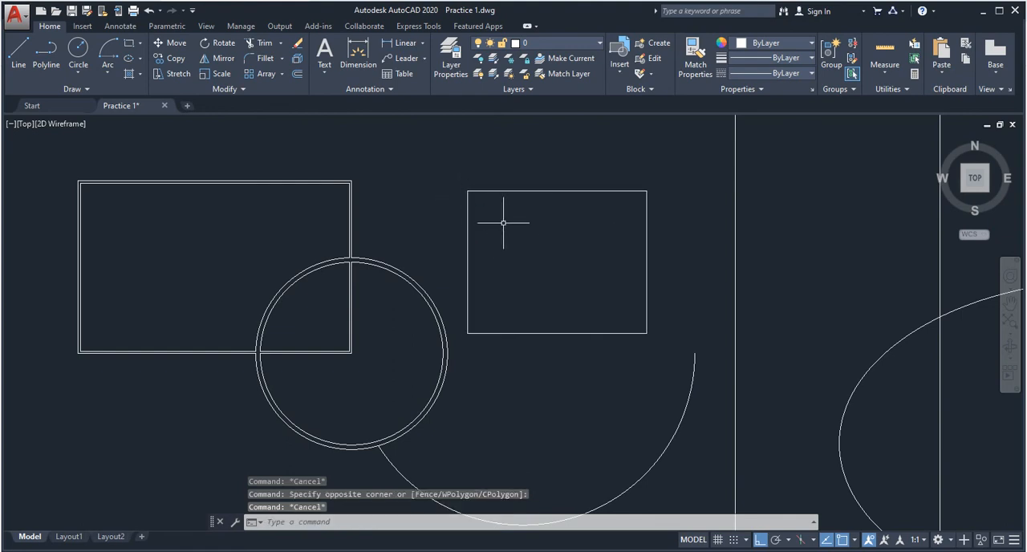
key(Escape)
click(528, 255)
key(Escape)
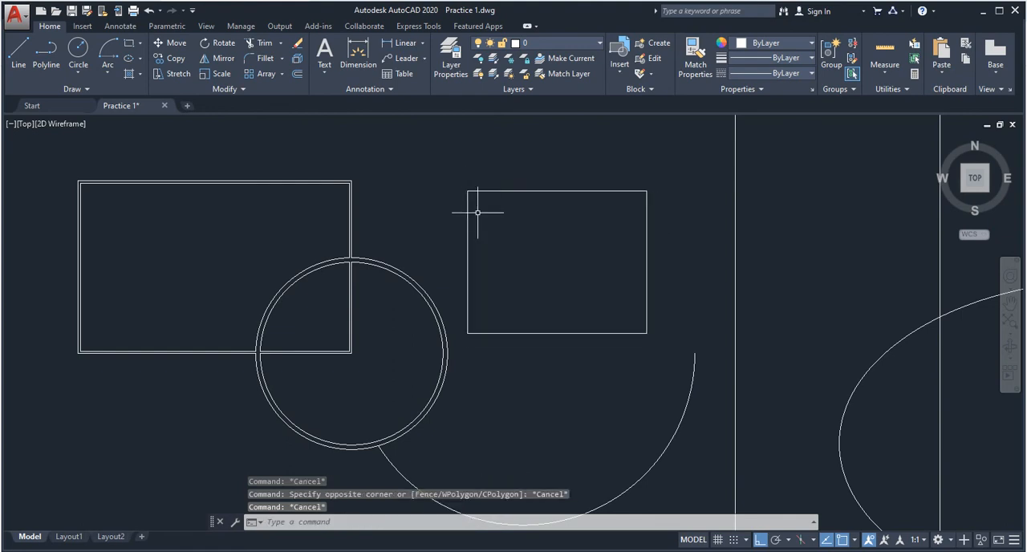
- Move the single-line rectangle by its upper-left corner onto the double-lined rectangle's outer upper-right corner
text(M)
key(Return)
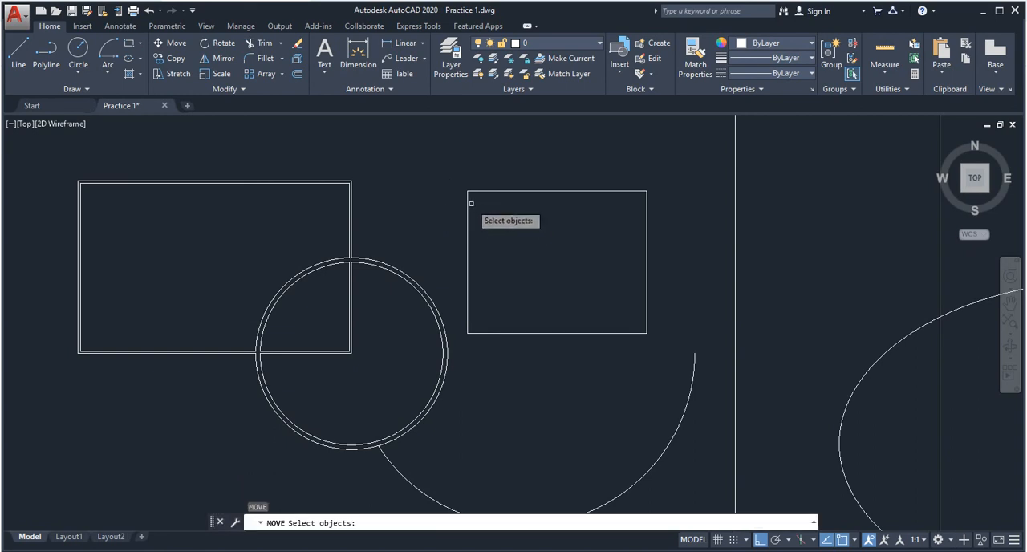
click(479, 221)
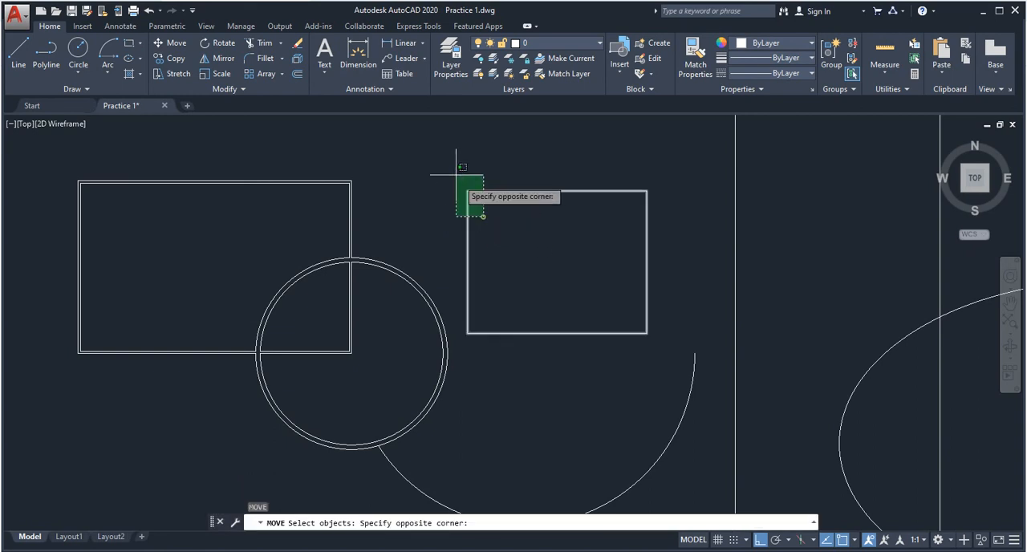
click(453, 171)
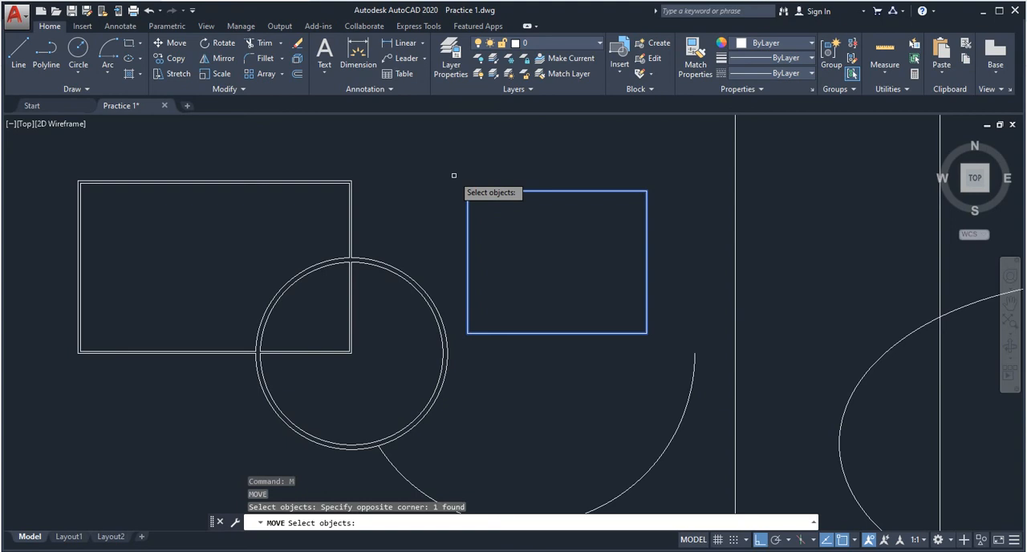
key(Return)
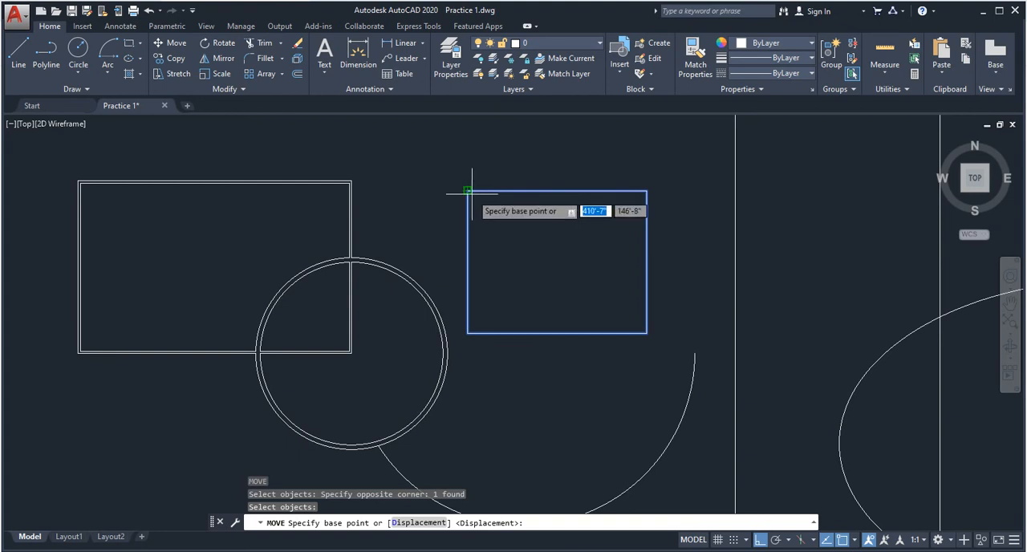
click(466, 191)
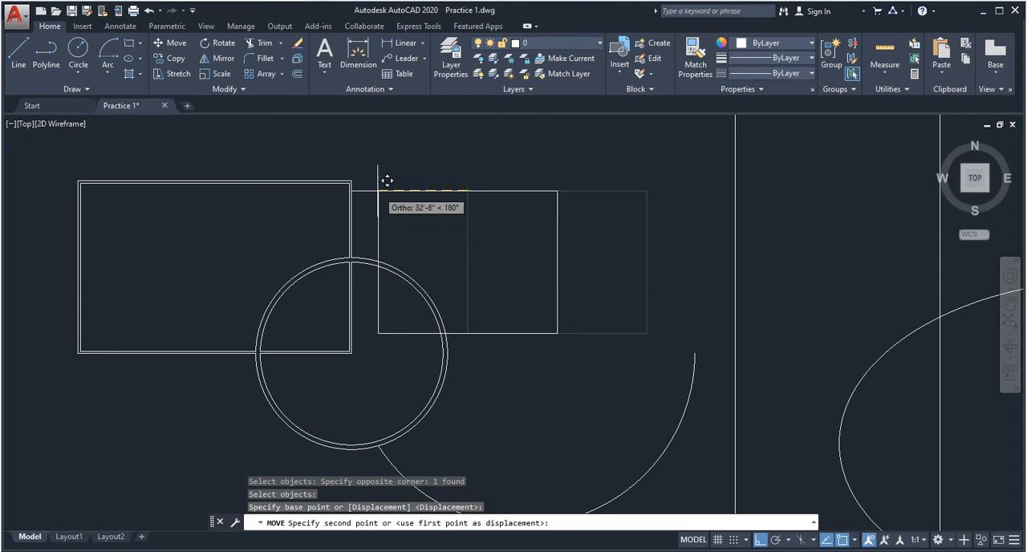
scroll(361, 164, up, 8)
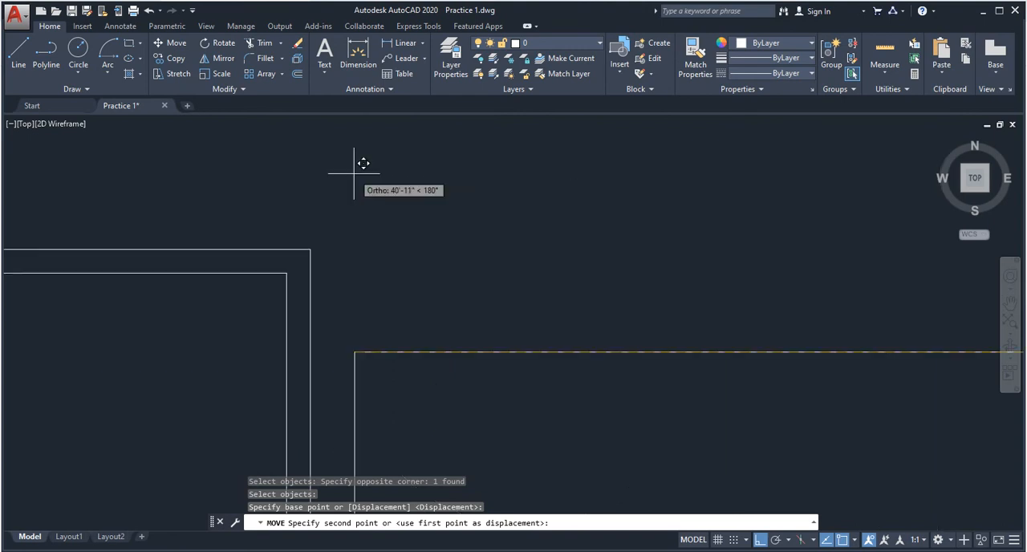
click(310, 249)
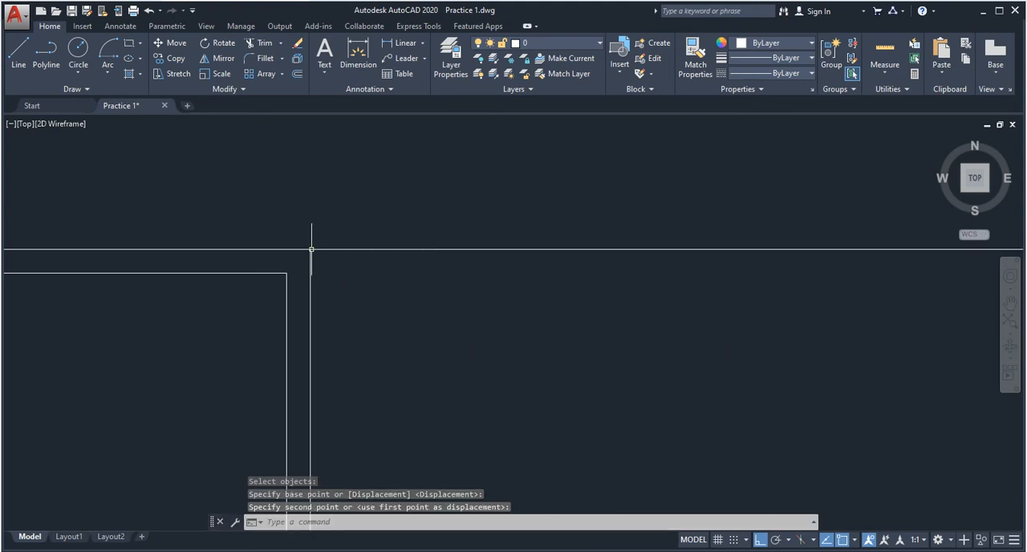
scroll(310, 250, down, 6)
scroll(414, 349, up, 2)
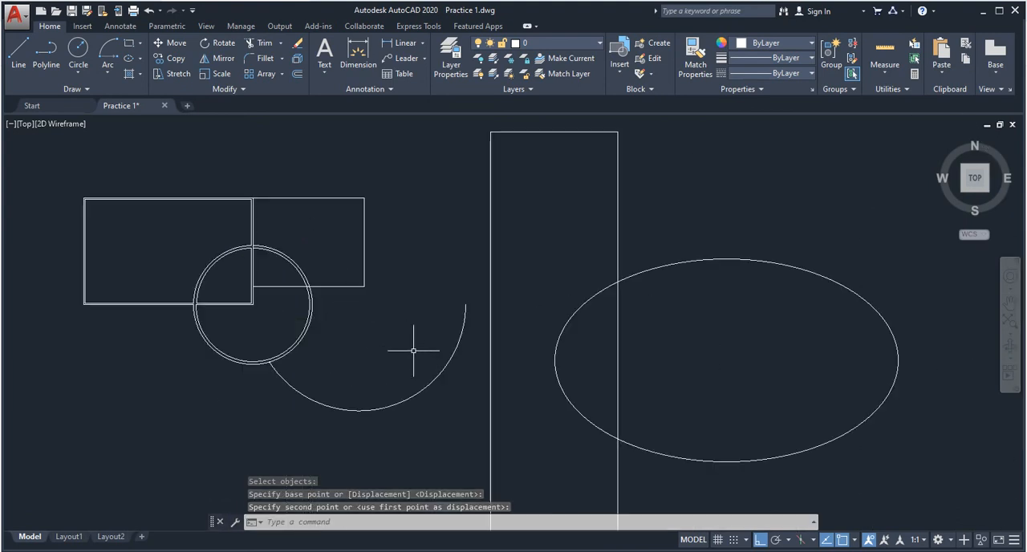
mouse_move(279, 316)
middle_down()
mouse_move(282, 328)
mouse_move(292, 294)
mouse_move(296, 361)
mouse_move(293, 329)
middle_up()
scroll(367, 196, up, 2)
click(376, 194)
click(337, 271)
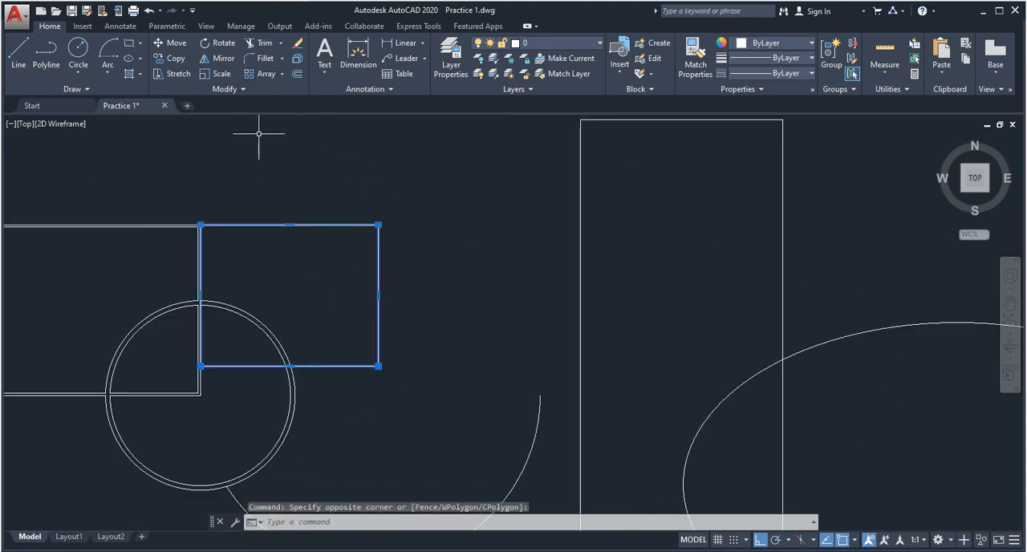
key(Escape)
key(Escape)
- Mirror the single-line rectangle across its right edge, keeping the source object, and save the drawing
click(356, 165)
click(334, 244)
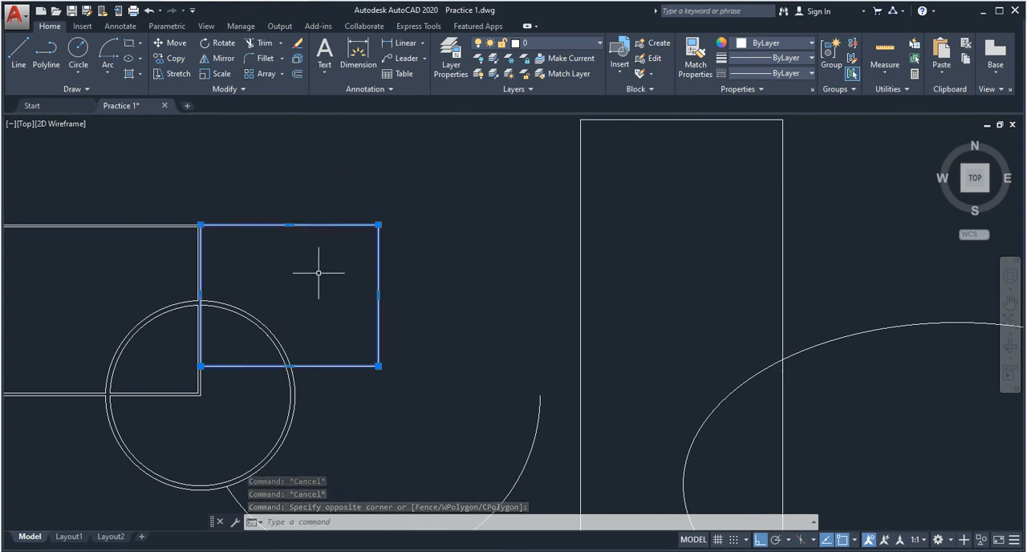
text(mi)
key(Return)
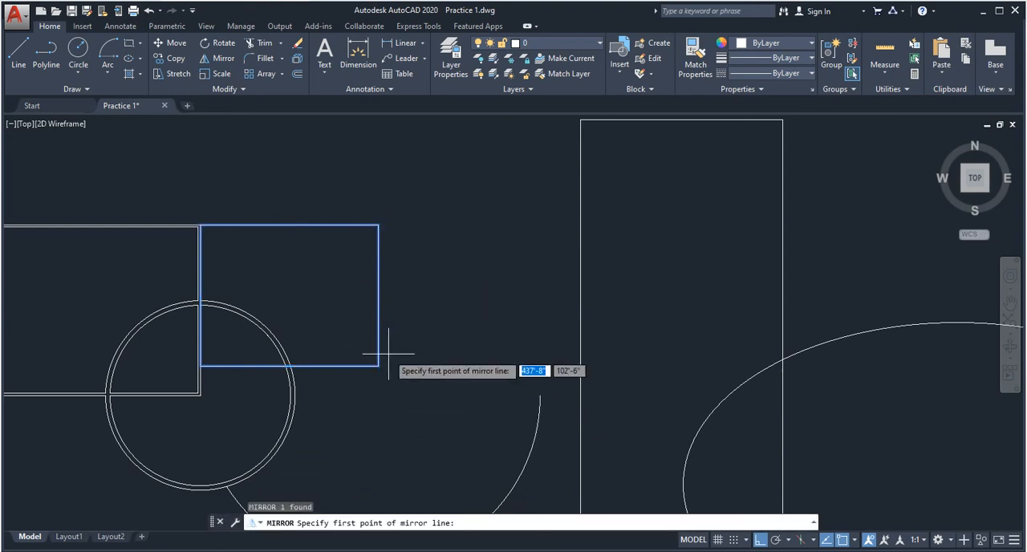
scroll(383, 365, up, 2)
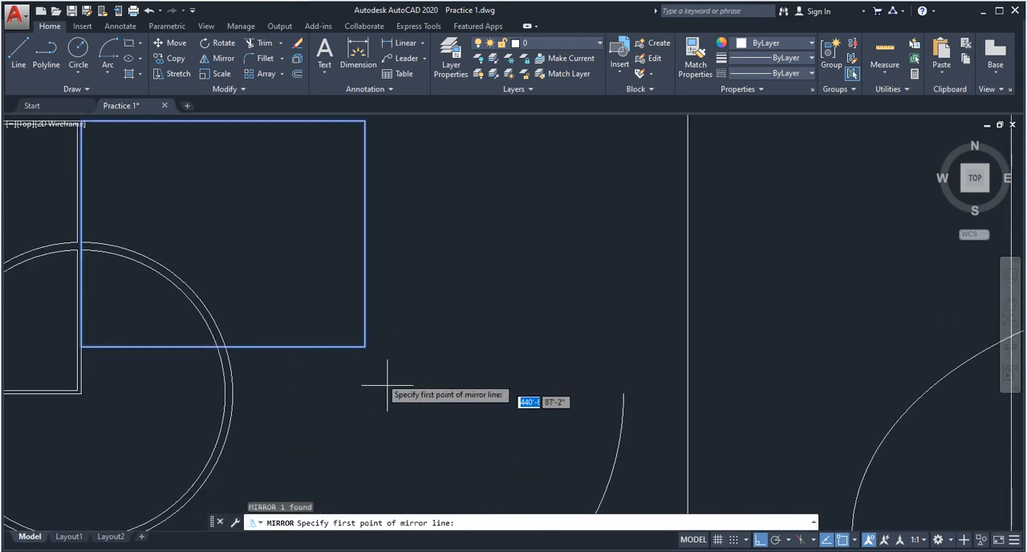
click(365, 347)
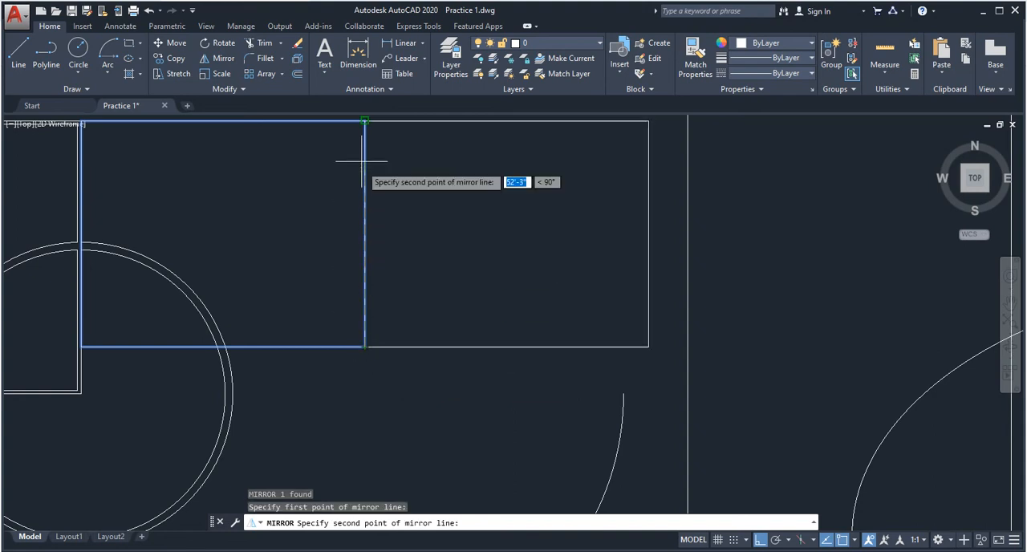
click(365, 122)
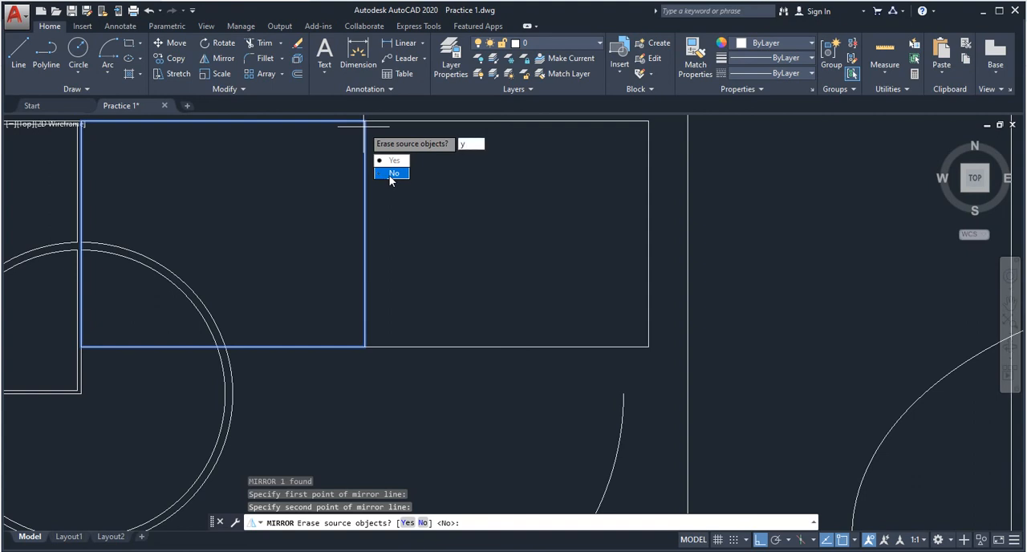
key(BackSpace)
click(391, 175)
key(Return)
scroll(392, 193, down, 5)
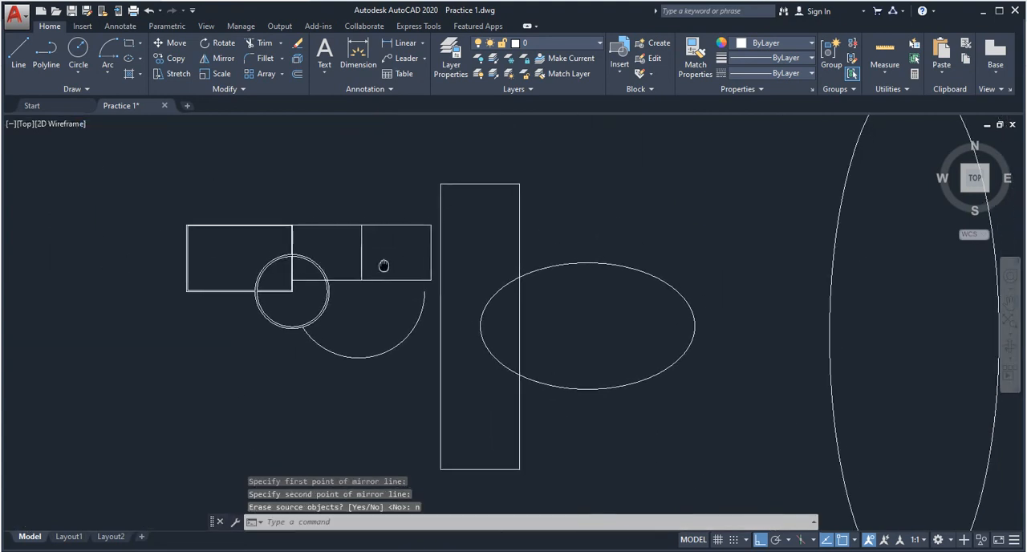
key(Escape)
key(Escape)
key(ctrl+s)
- Trim the adjoining rectangle's bottom edge between the two concentric circles, using all objects as cutting edges
scroll(347, 270, up, 5)
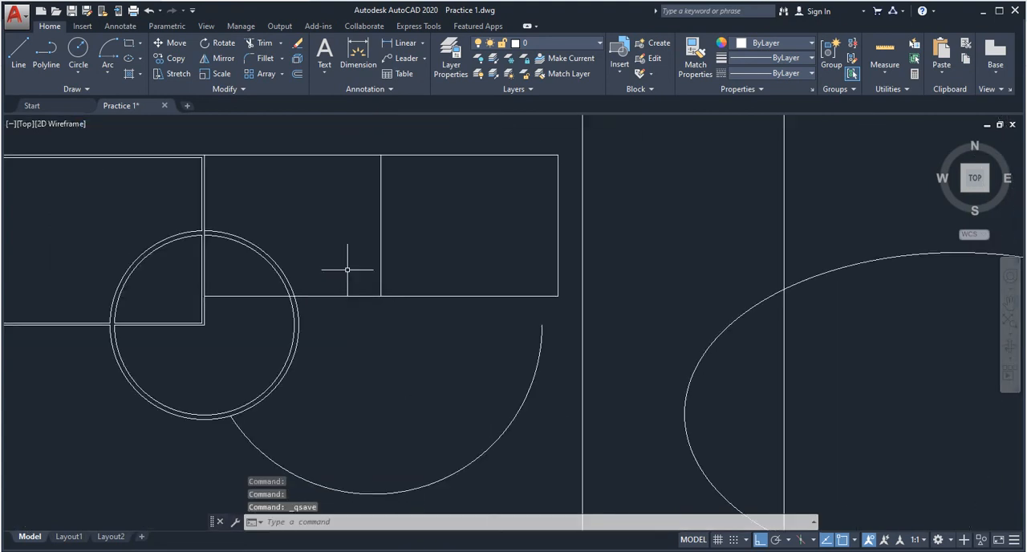
scroll(241, 298, up, 6)
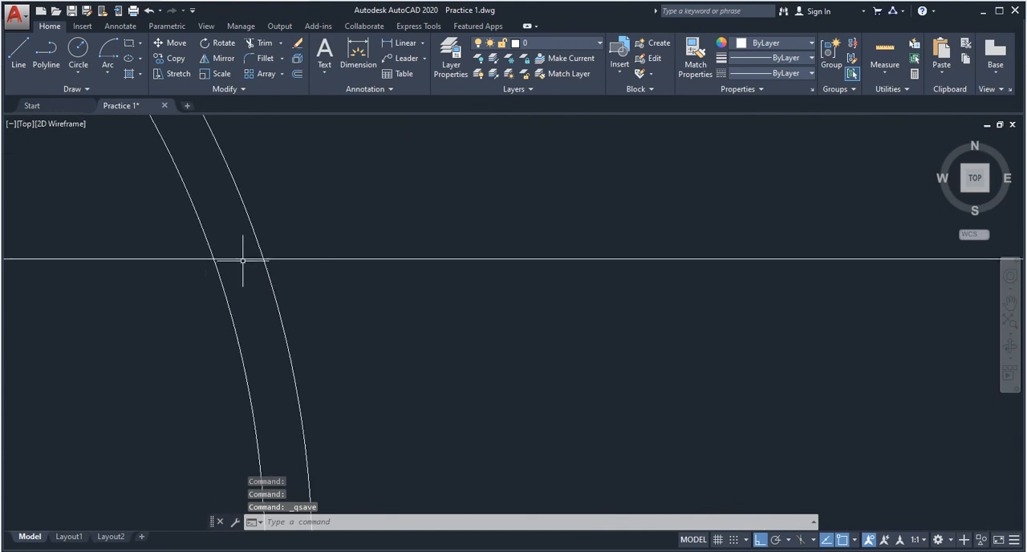
key(Return)
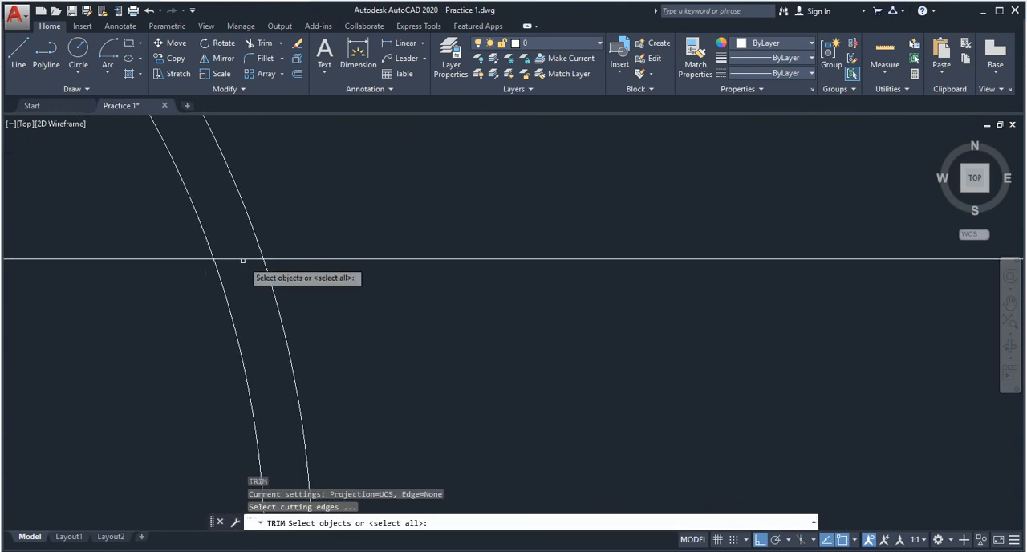
key(Return)
mouse_move(248, 276)
mouse_down()
mouse_move(234, 249)
mouse_move(248, 276)
mouse_up()
scroll(241, 257, down, 6)
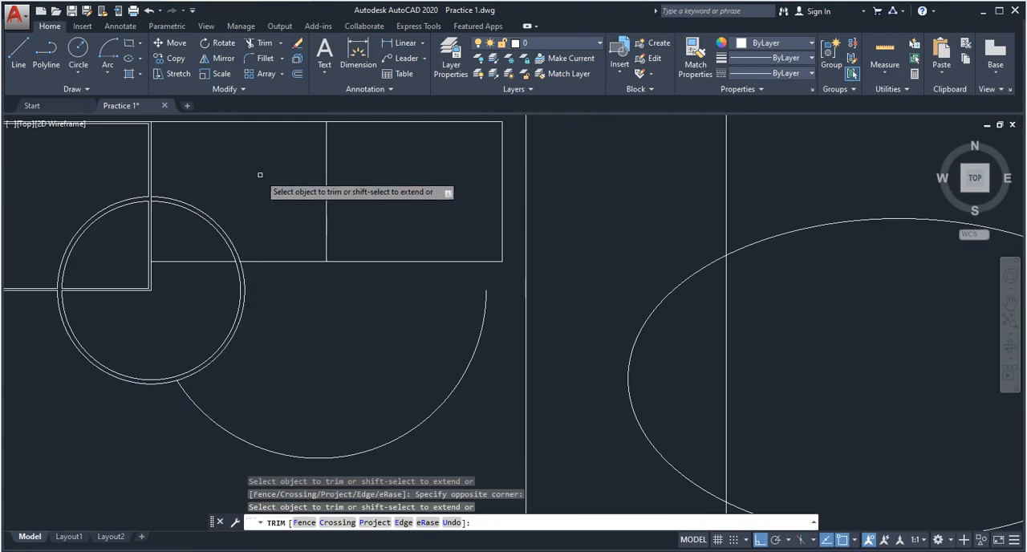
key(Escape)
- Erase the single-line rectangle adjoining the double-lined one and undo the erasure
click(229, 312)
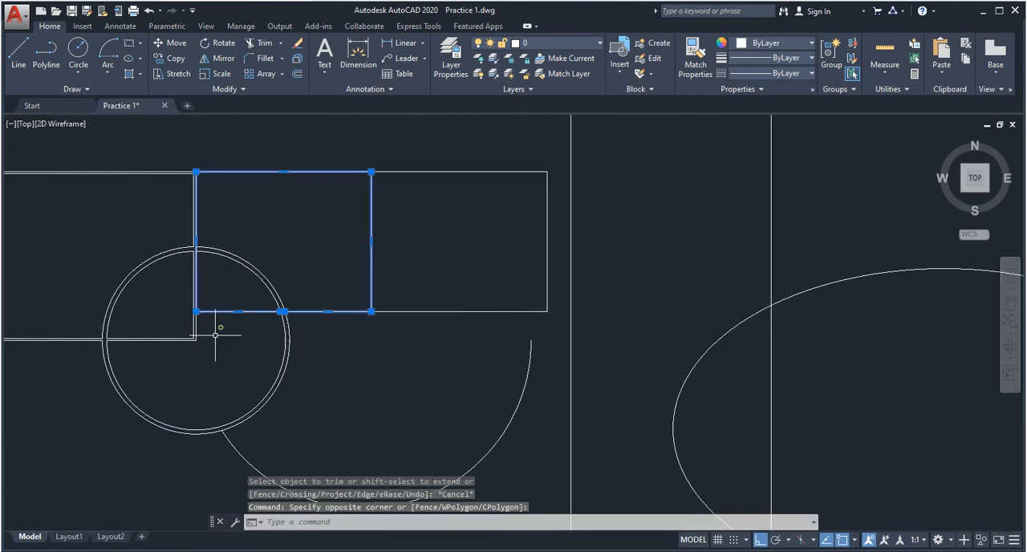
text(e)
key(Return)
key(ctrl+z)
key(Escape)
key(Escape)
scroll(238, 318, up, 5)
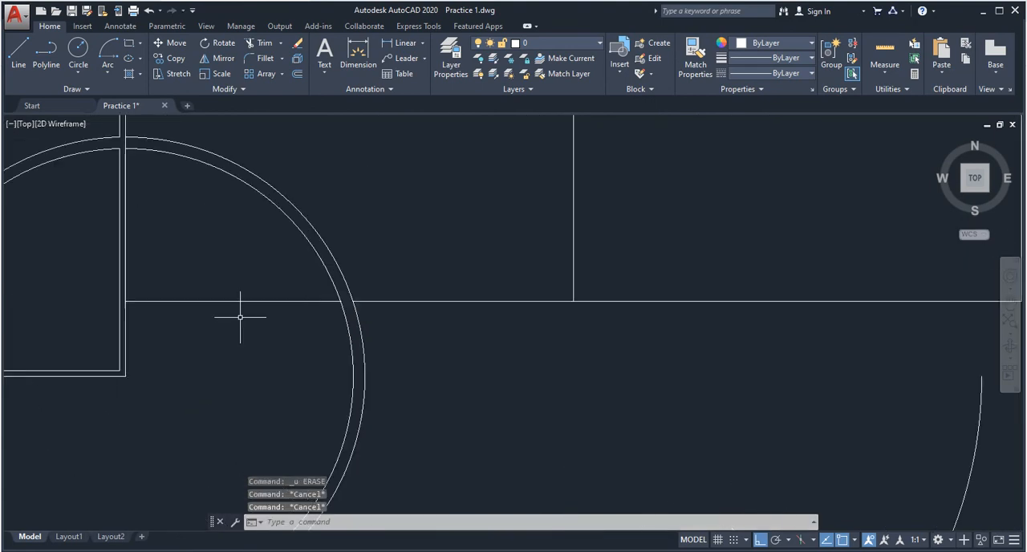
- Trim away the adjoining rectangle's bottom edge segment inside the inner circle and save the drawing
key(Escape)
key(Return)
key(Return)
click(195, 322)
click(176, 273)
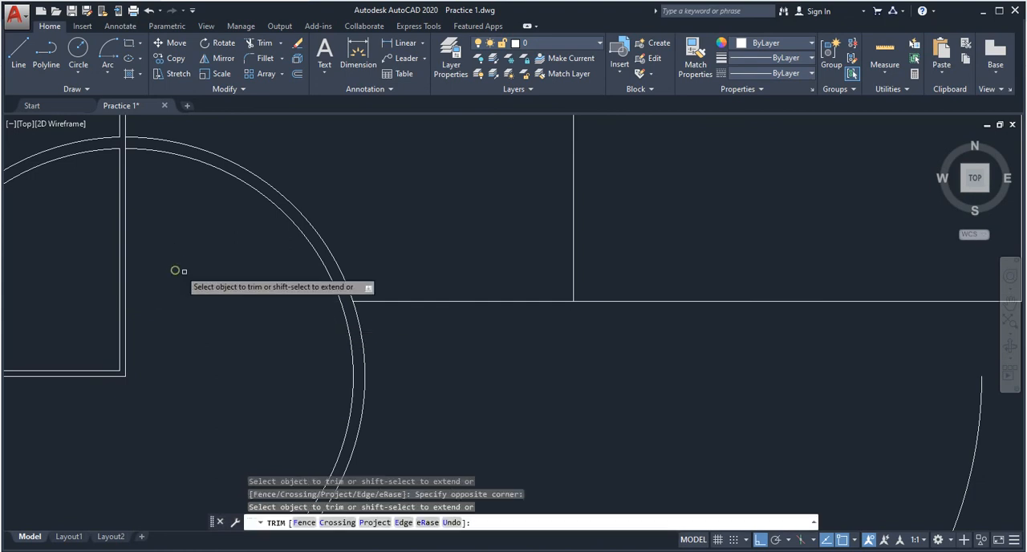
scroll(319, 332, down, 6)
key(Escape)
key(Escape)
key(ctrl+s)
scroll(328, 318, up, 2)
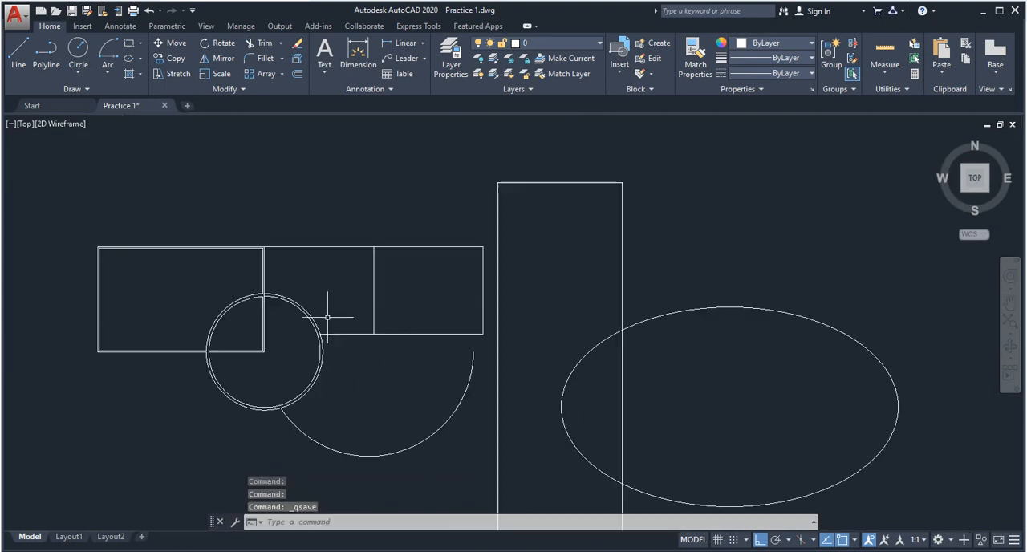
mouse_move(494, 369)
middle_down()
mouse_move(442, 314)
mouse_move(570, 321)
mouse_move(467, 329)
middle_up()
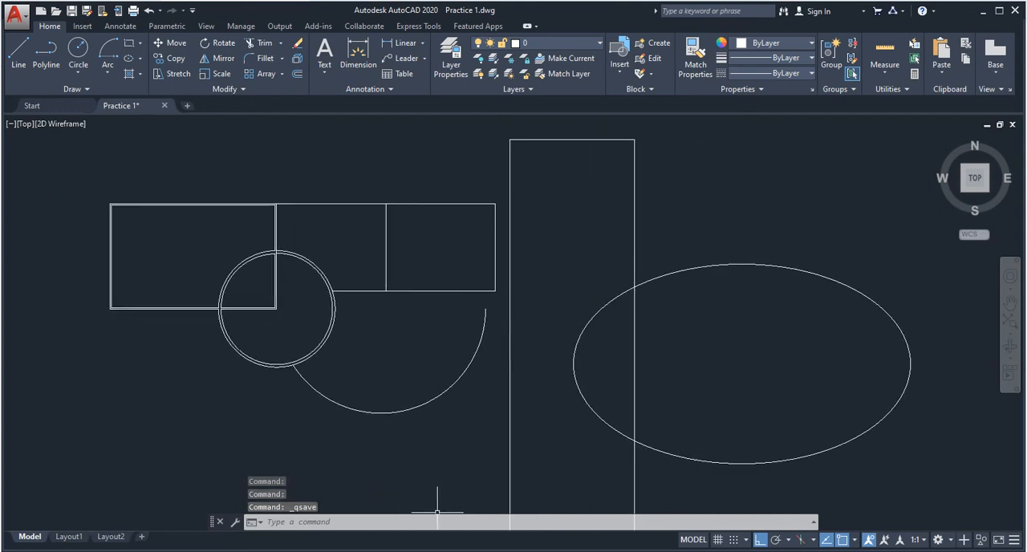